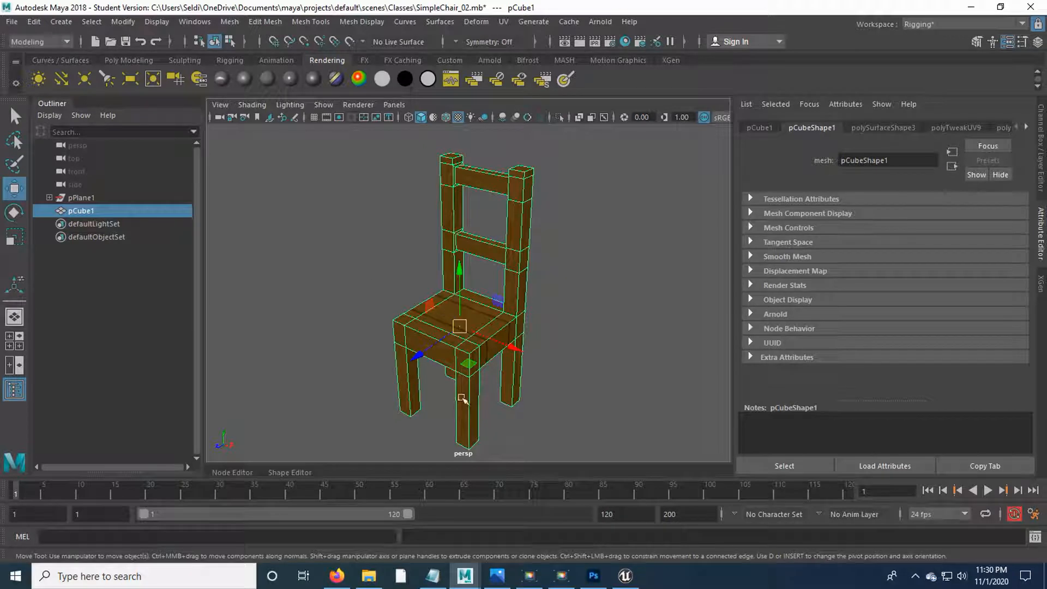
Step: Switch to Unreal Editor to look around the house room with the bench, and return to Maya
left_click(633, 579)
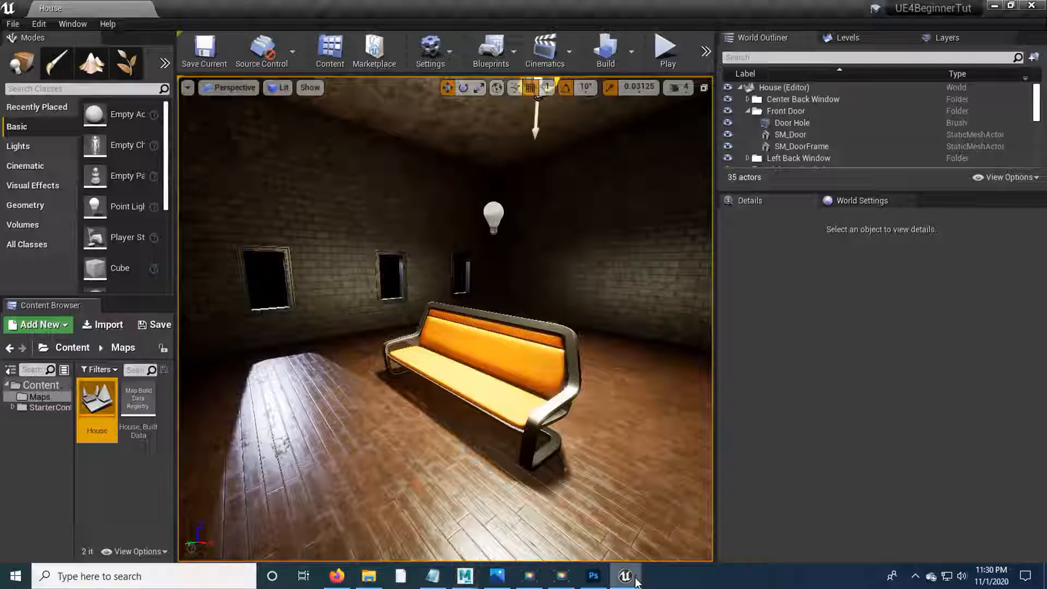
right_click_drag(443, 326, 486, 345)
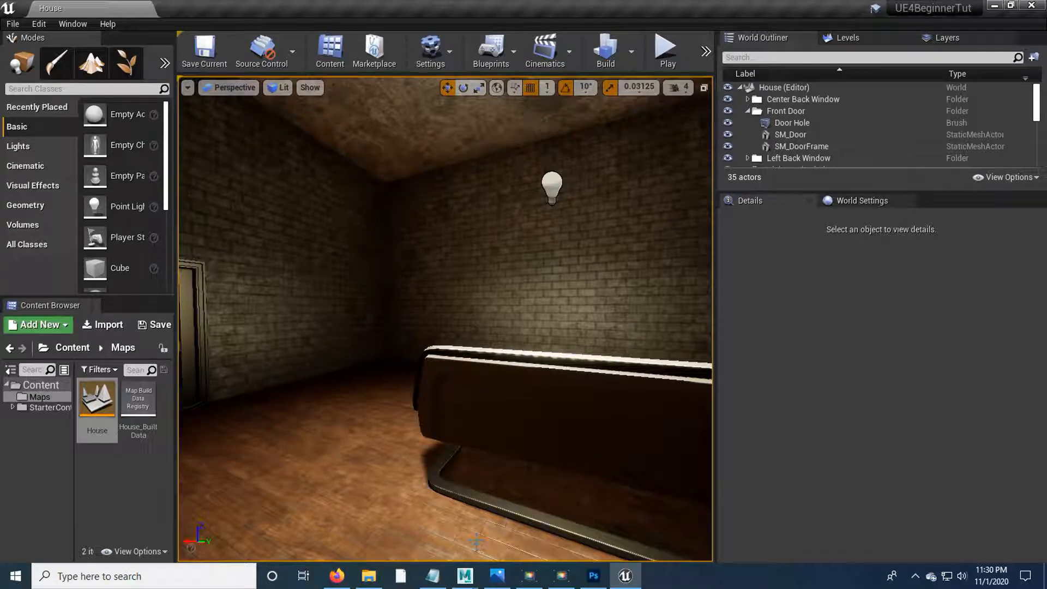
mouse_move(465, 575)
left_click(534, 507)
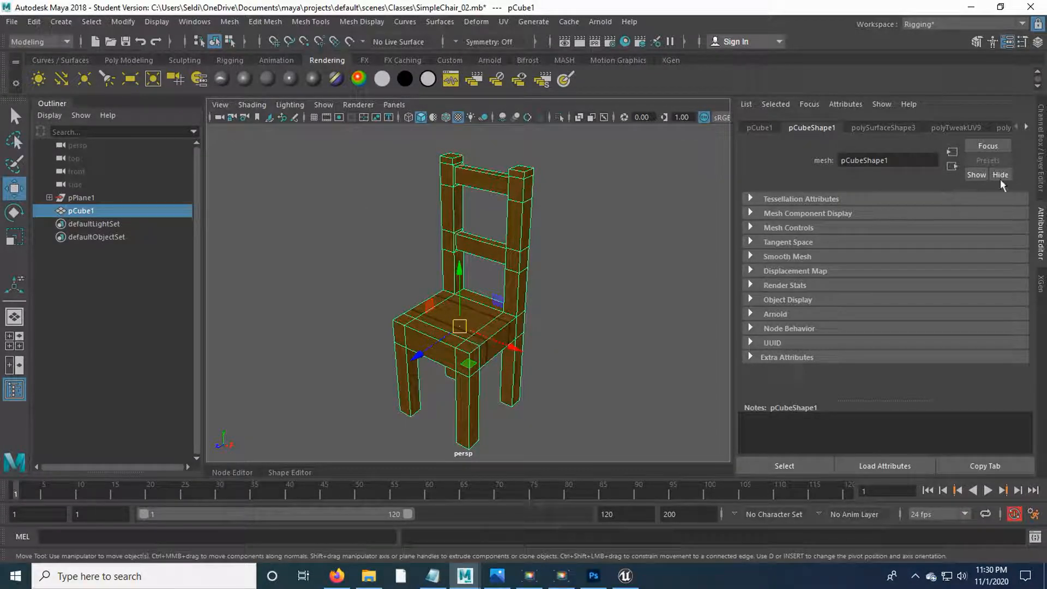
Step: Show the Channel Box for the chair and look through its construction history inputs
left_click(1041, 127)
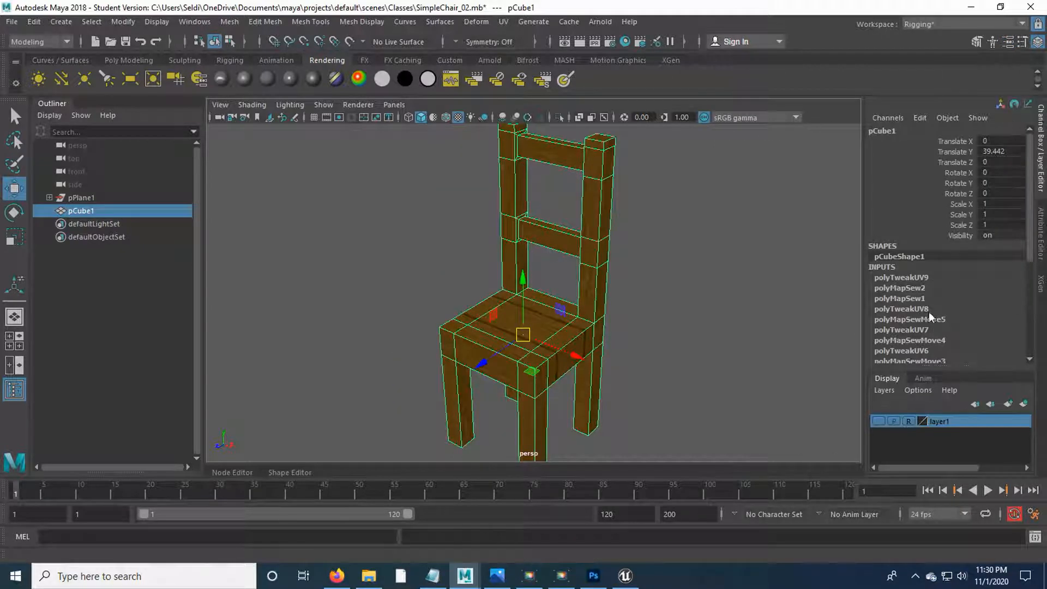
scroll(931, 318, "down", 8)
scroll(932, 318, "up", 4)
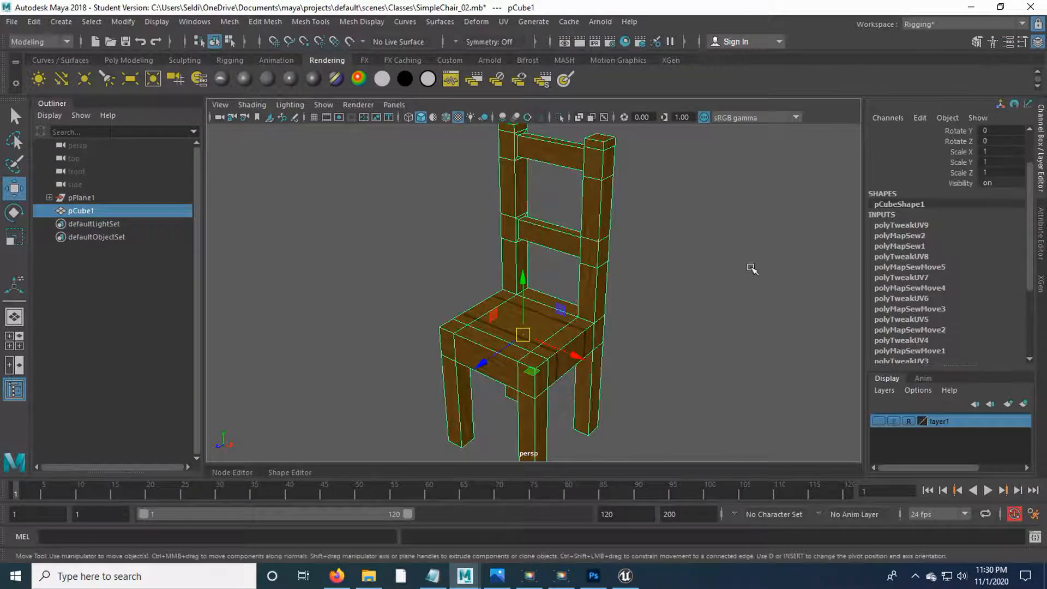
Step: Turn on the grid in the perspective view to check the chair's position relative to the origin
left_click(315, 117)
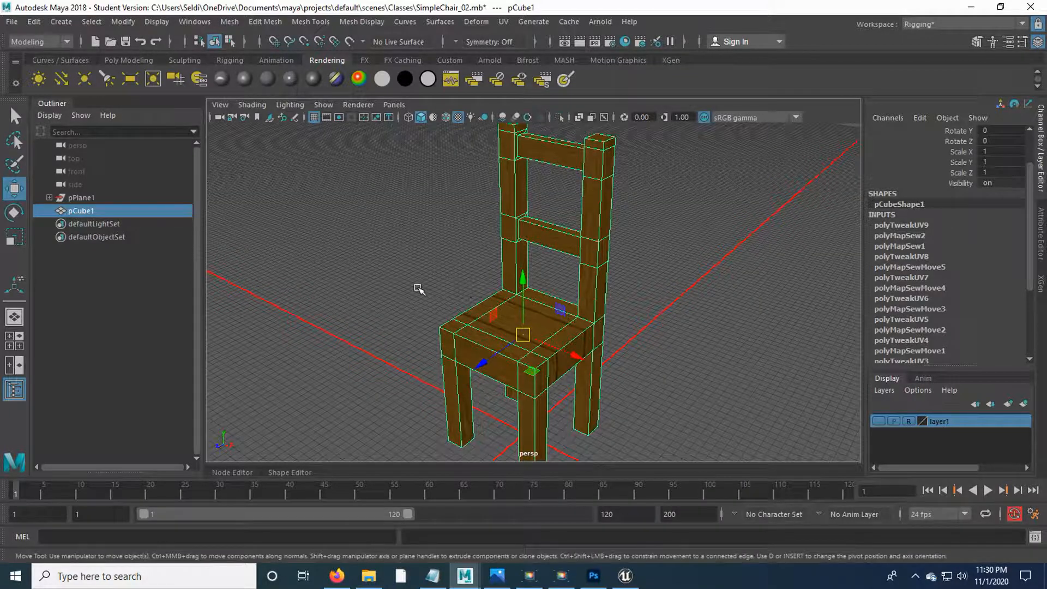
left_click_drag(382, 346, 345, 321, "alt")
scroll(348, 316, "down", 3)
middle_click_drag(371, 265, 373, 342, "alt")
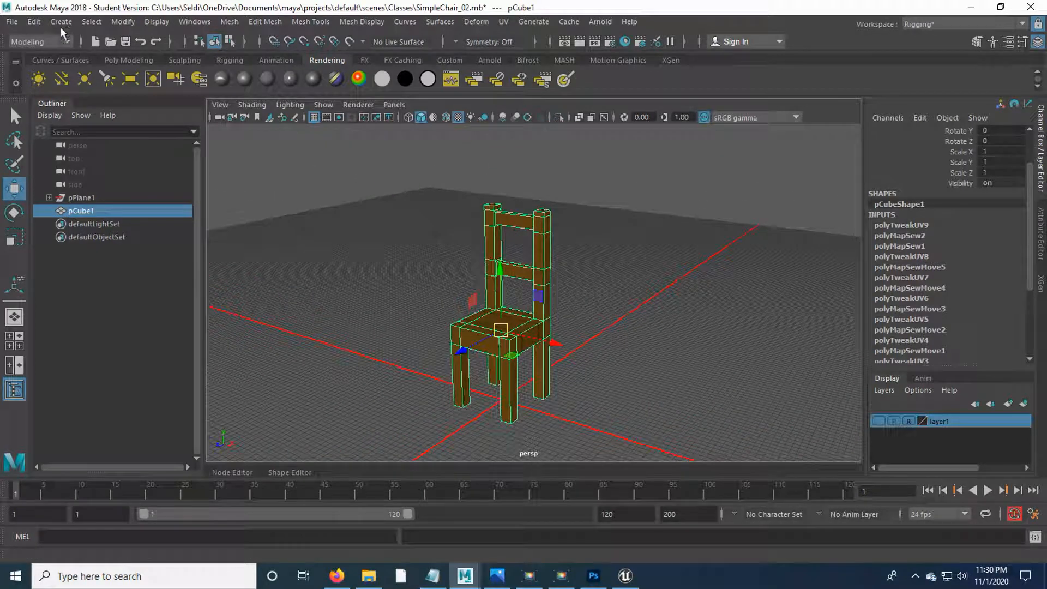
Step: Delete the selected chair's construction history
left_click(34, 21)
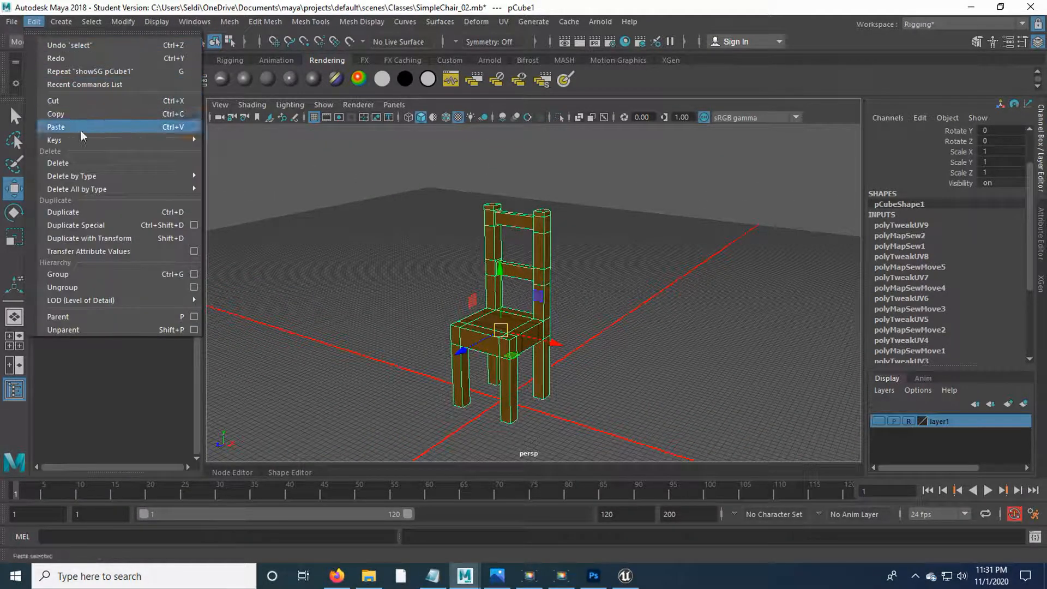
mouse_move(167, 179)
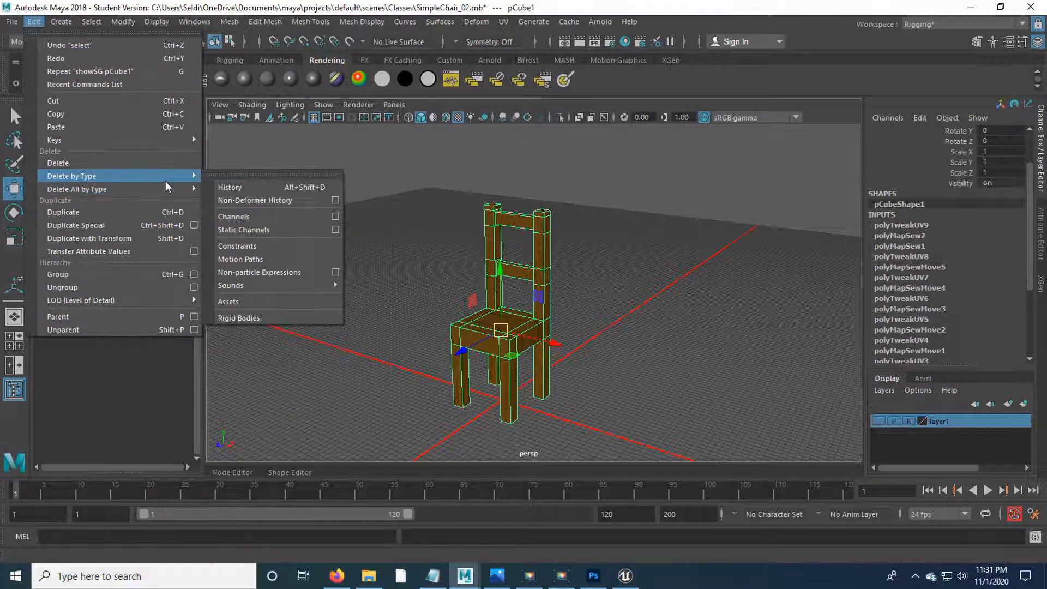
left_click(254, 186)
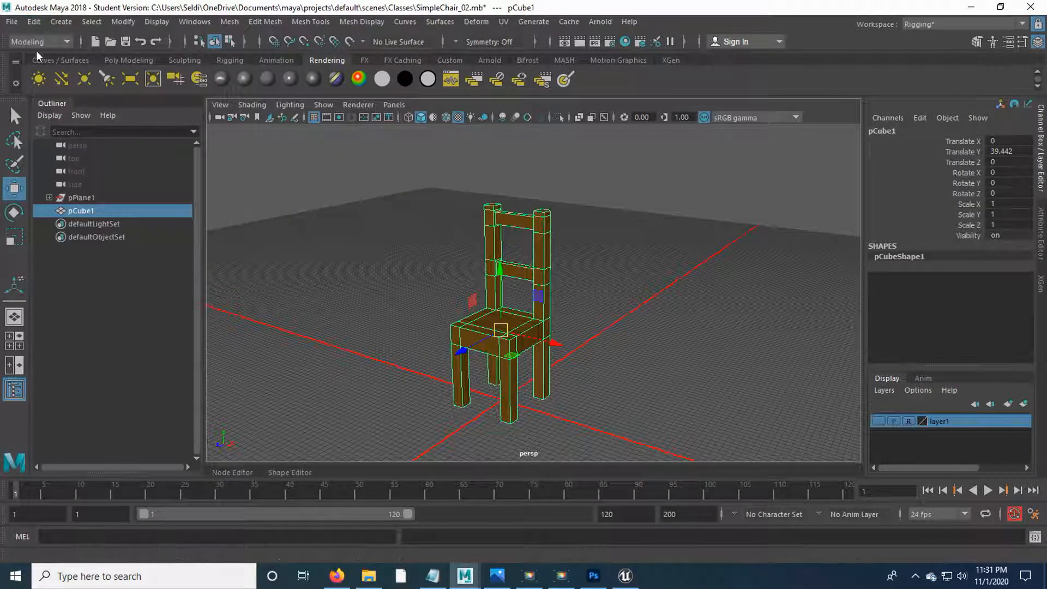
Step: Start an Export Selection for the chair and name the file sm_SimpleChair
left_click(12, 22)
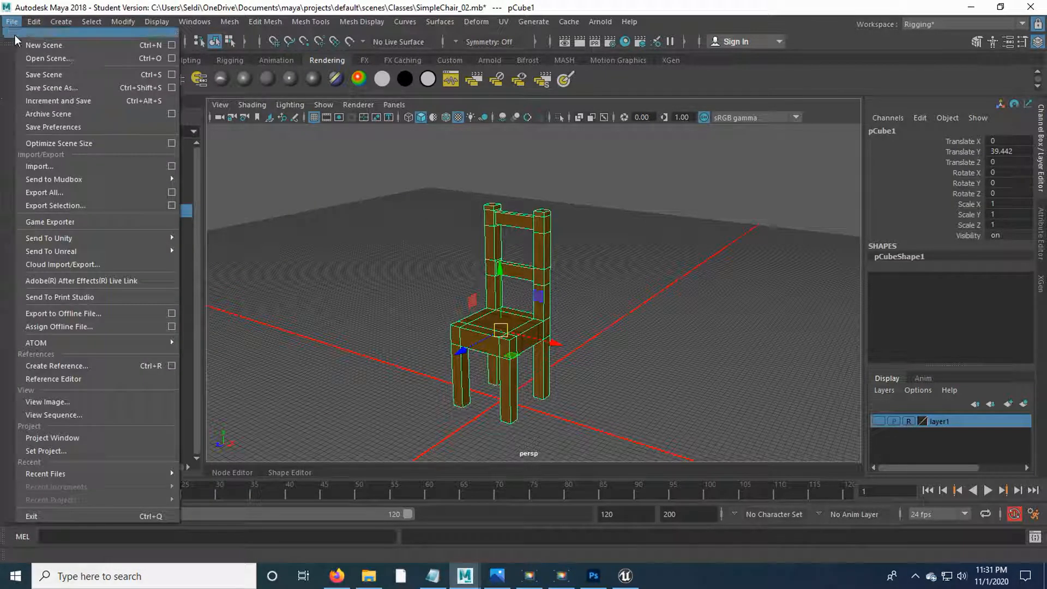
left_click(55, 205)
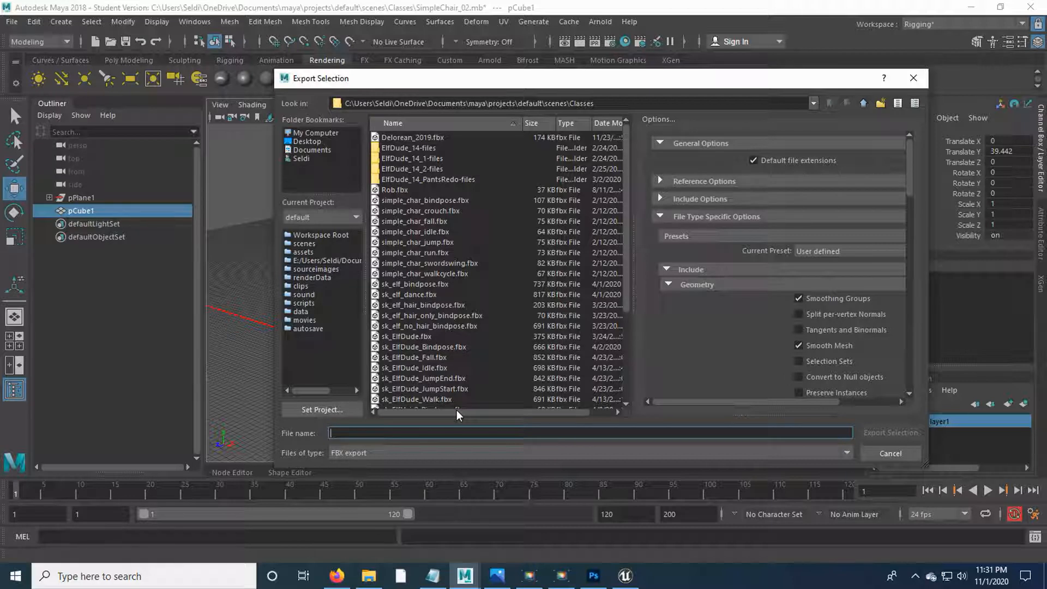
type("sm")
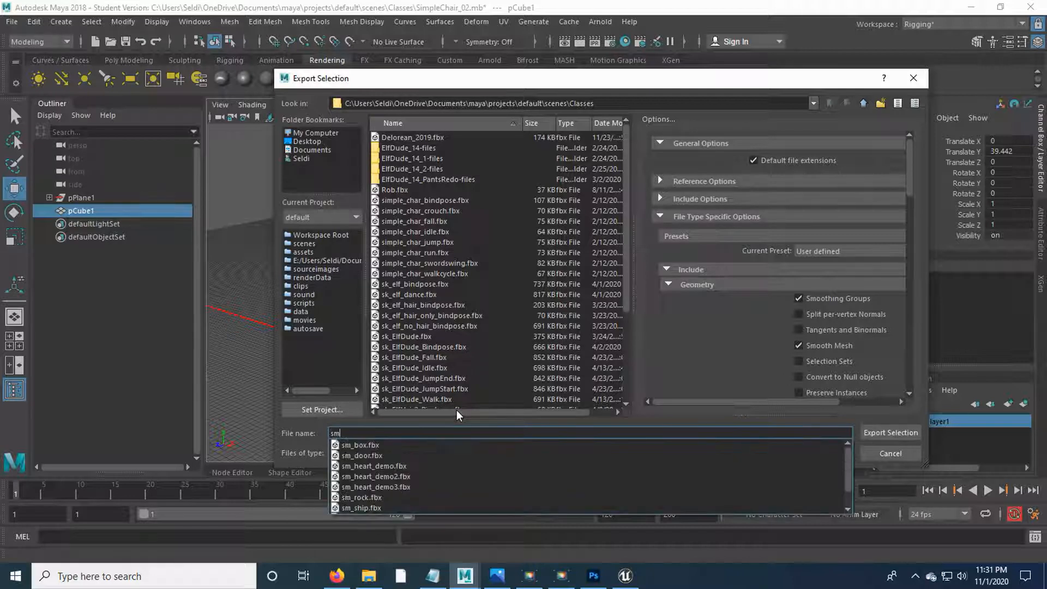
type("_simpleChair")
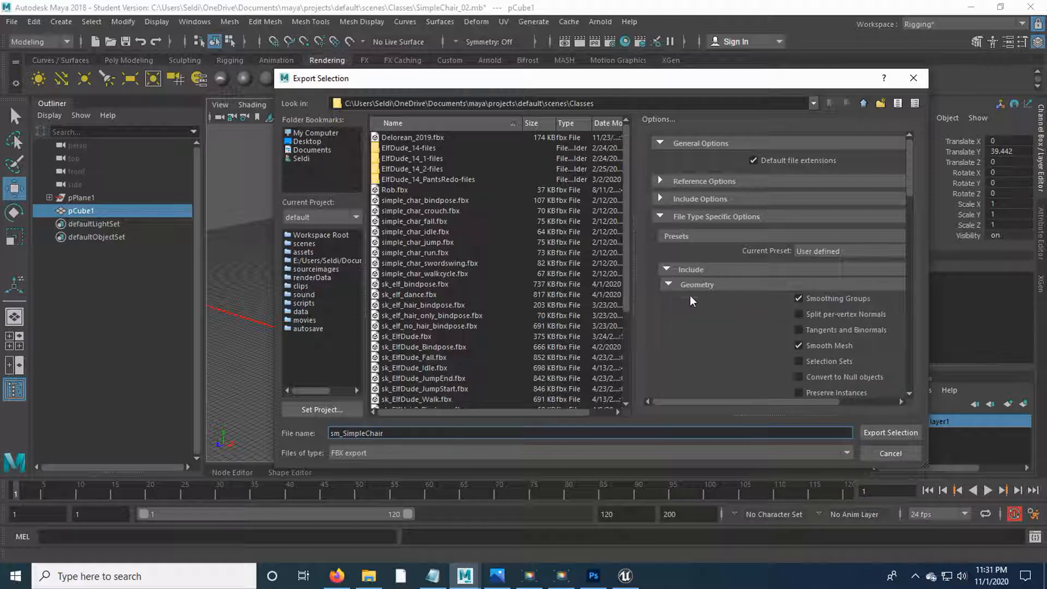
Step: Review the FBX geometry and animation export options, and collapse the Geometry and Animation sections
scroll(789, 304, "down", 3)
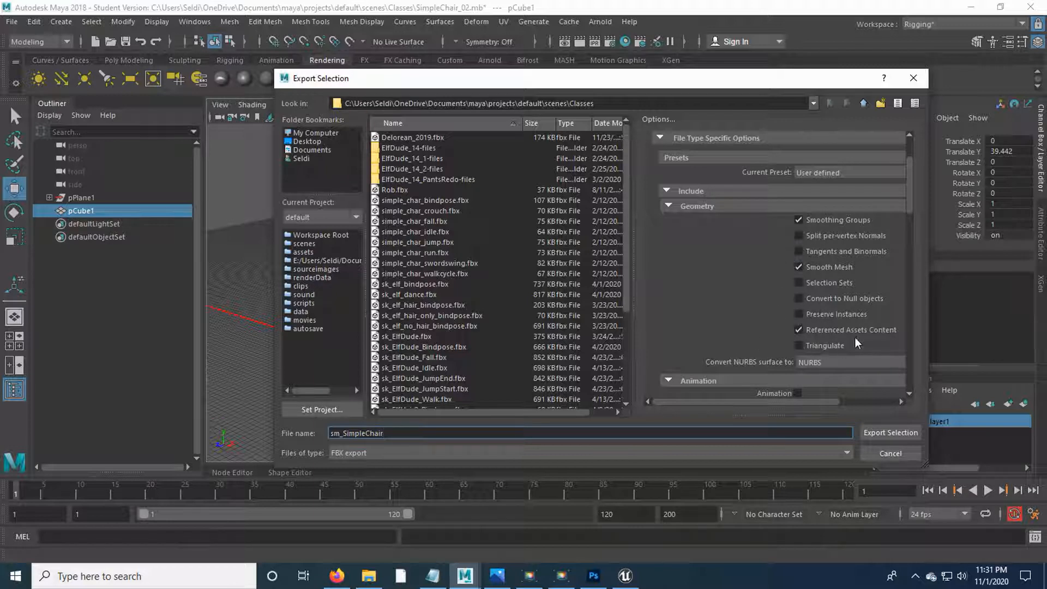
left_click(671, 207)
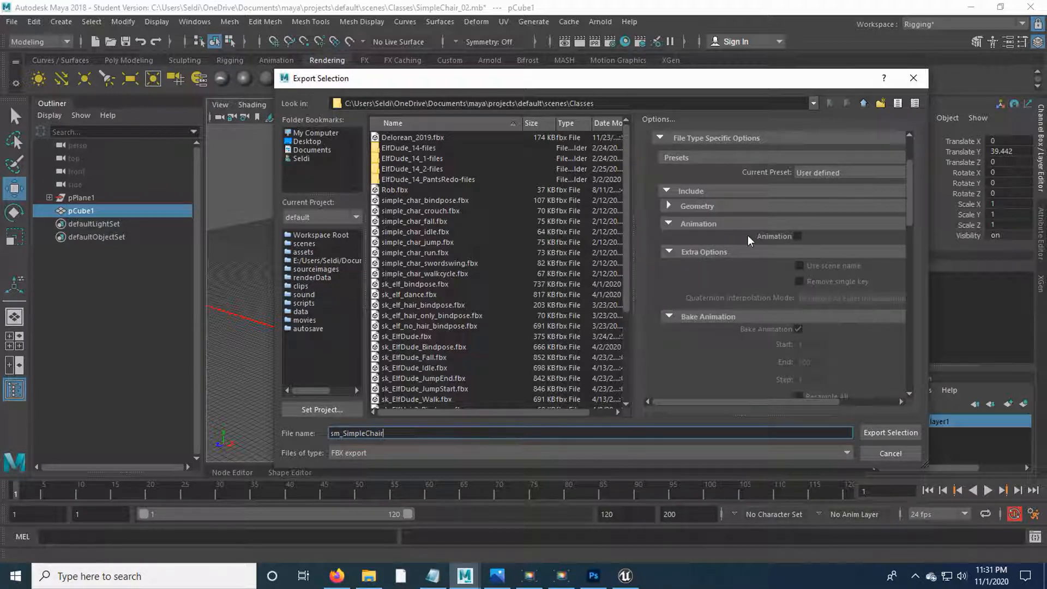
left_click(668, 226)
left_click(671, 227)
left_click(670, 225)
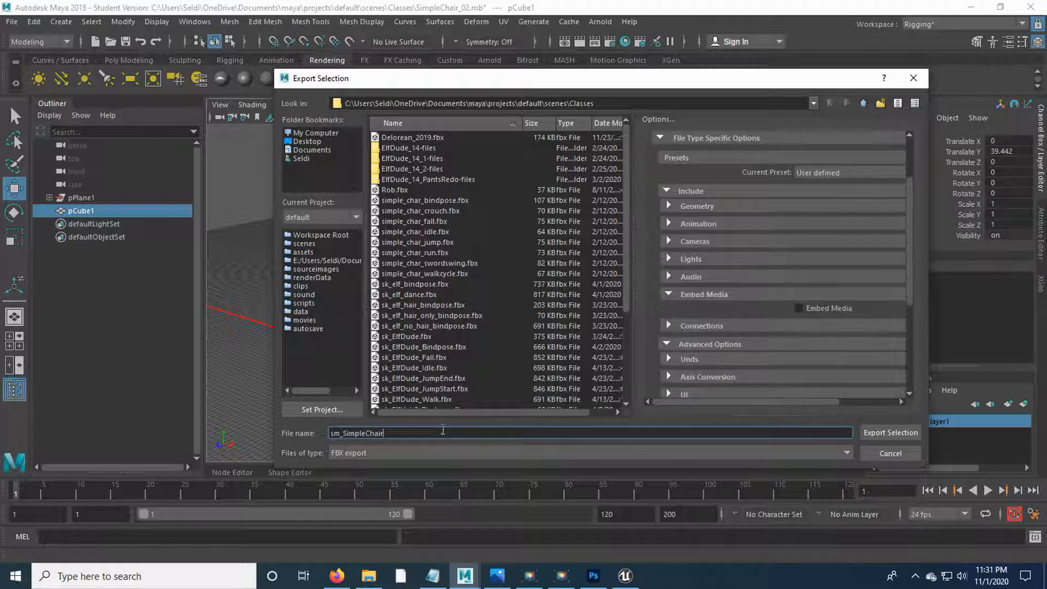
Step: Keep FBX export as the file type and export the selected chair
left_click(374, 457)
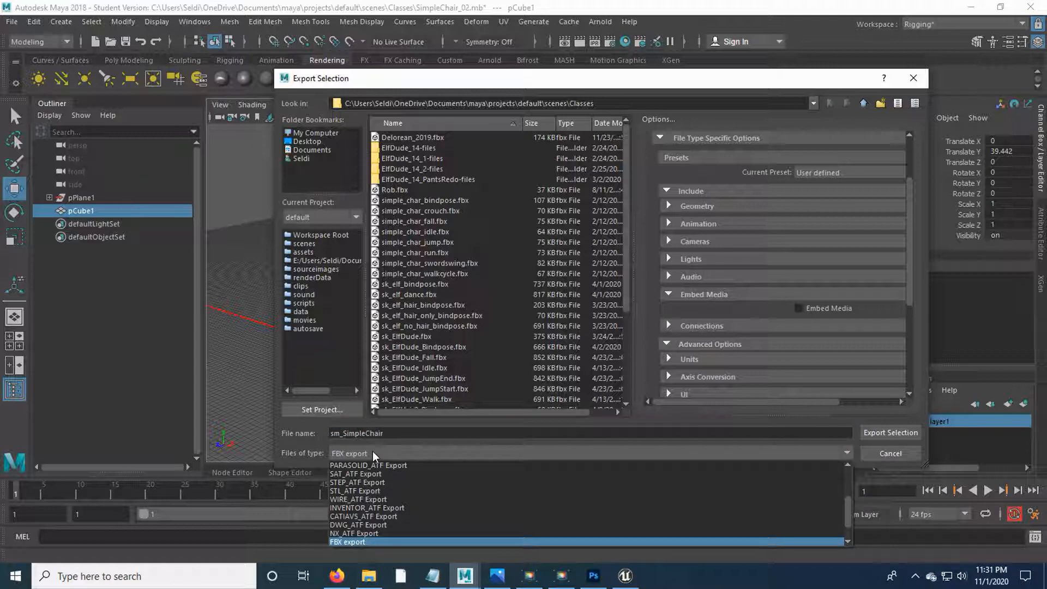
left_click(374, 456)
left_click(866, 432)
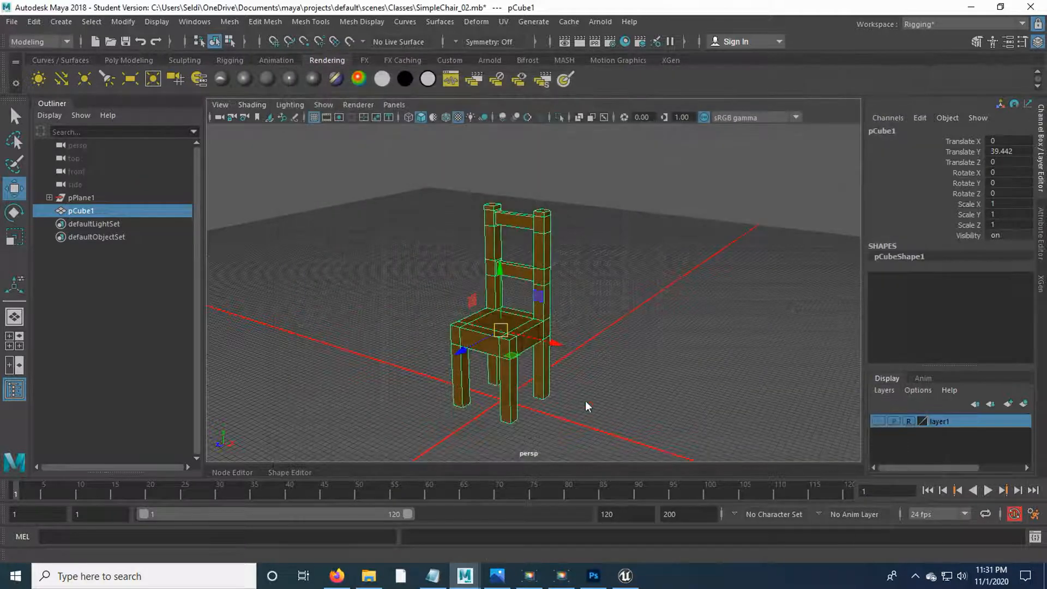
Step: Switch to Unreal Editor and import sm_SimpleChair from the Maya Classes folder into Maps, keeping the offered FBX import options
left_click(637, 581)
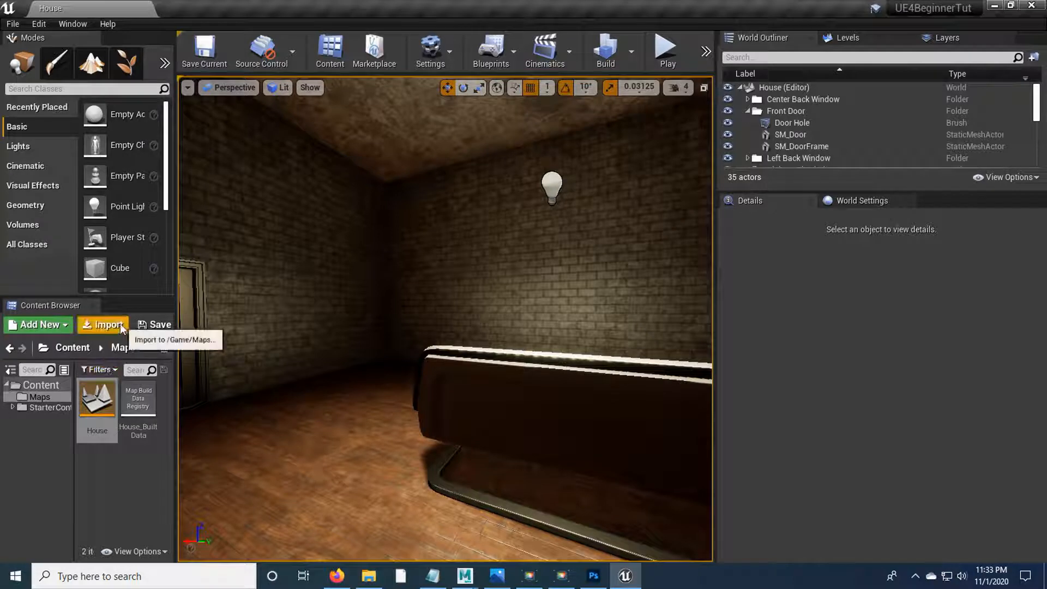
left_click(369, 578)
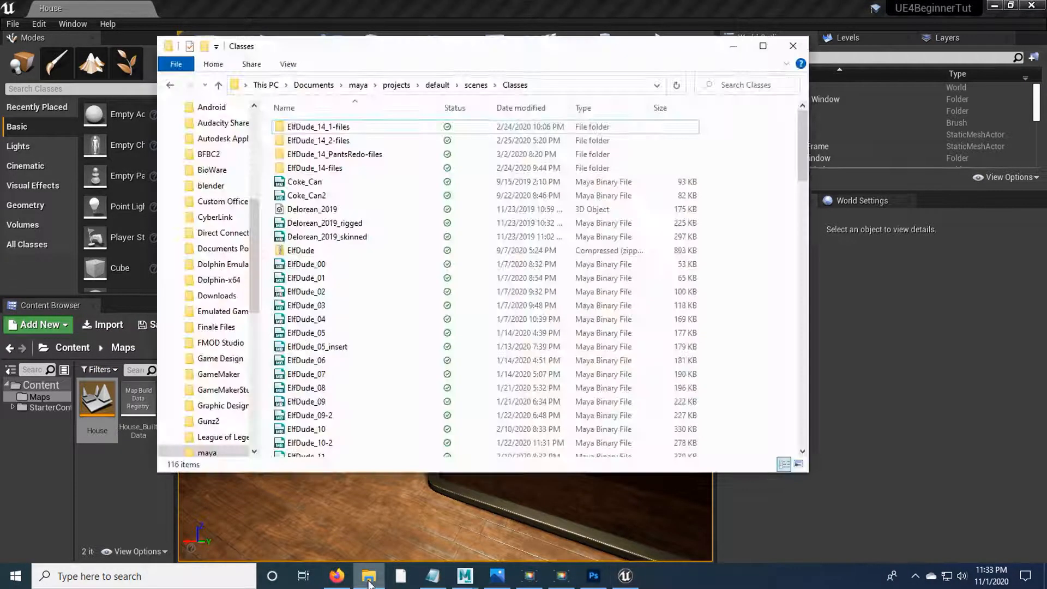
left_click_drag(289, 48, 379, 48)
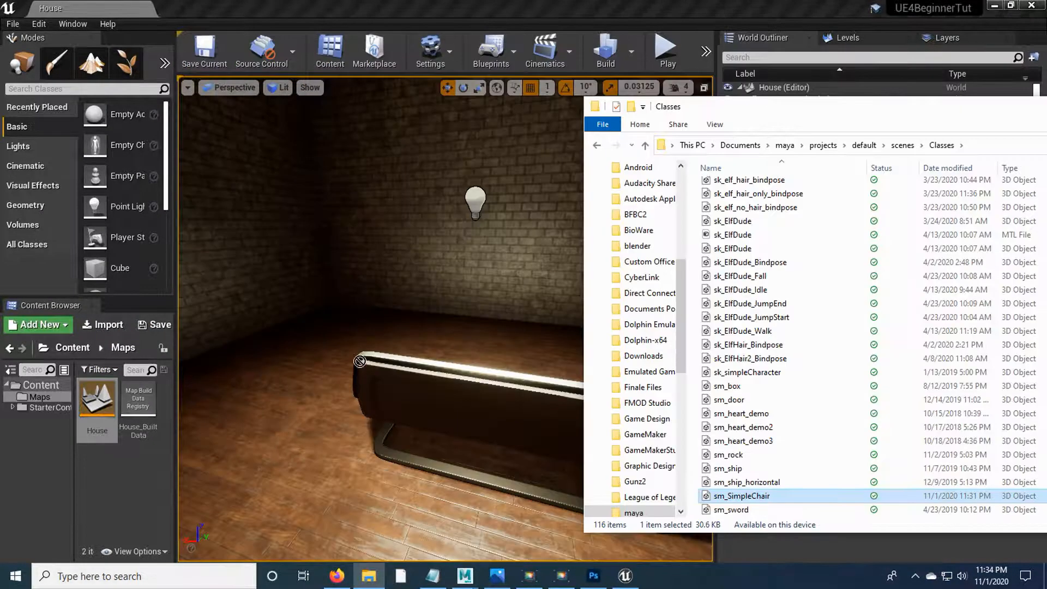
left_click_drag(397, 269, 216, 426)
left_click_drag(137, 464, 131, 469)
left_click(523, 47)
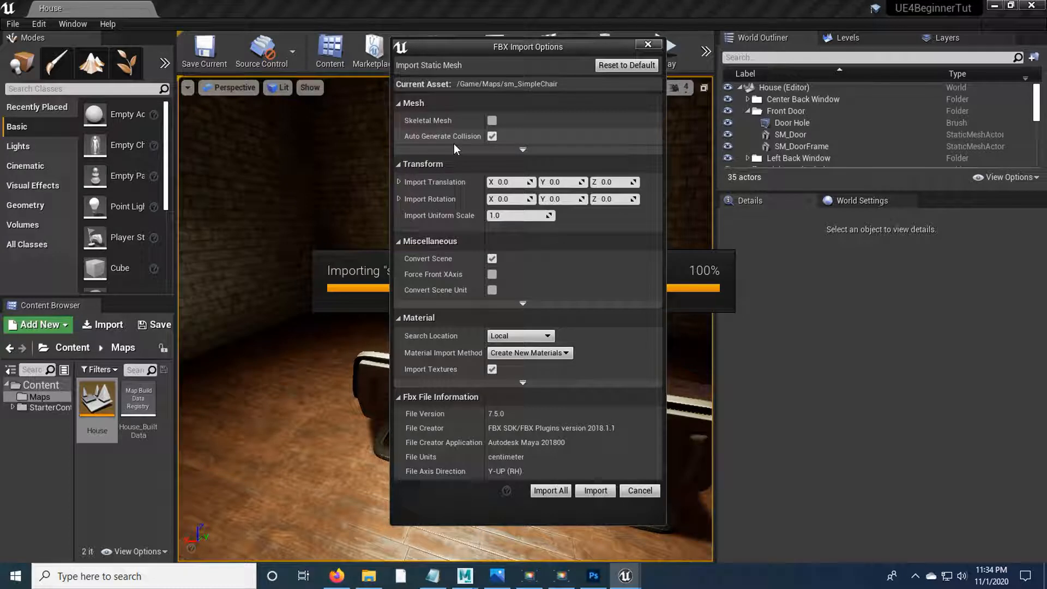
left_click(595, 491)
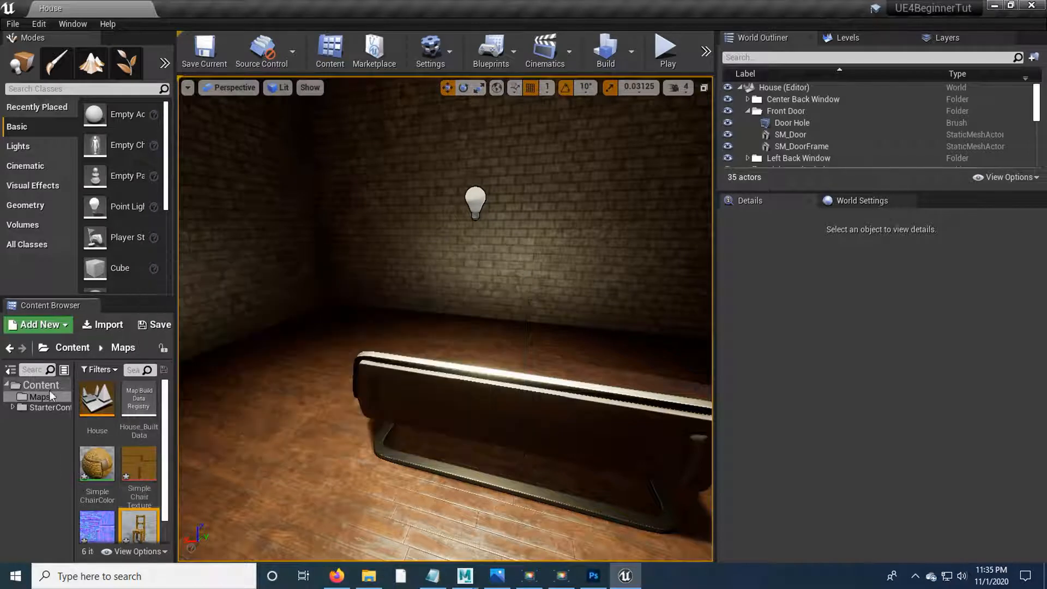
Step: Create a folder named StaticMesh inside Content and widen the folder tree
left_click(53, 386)
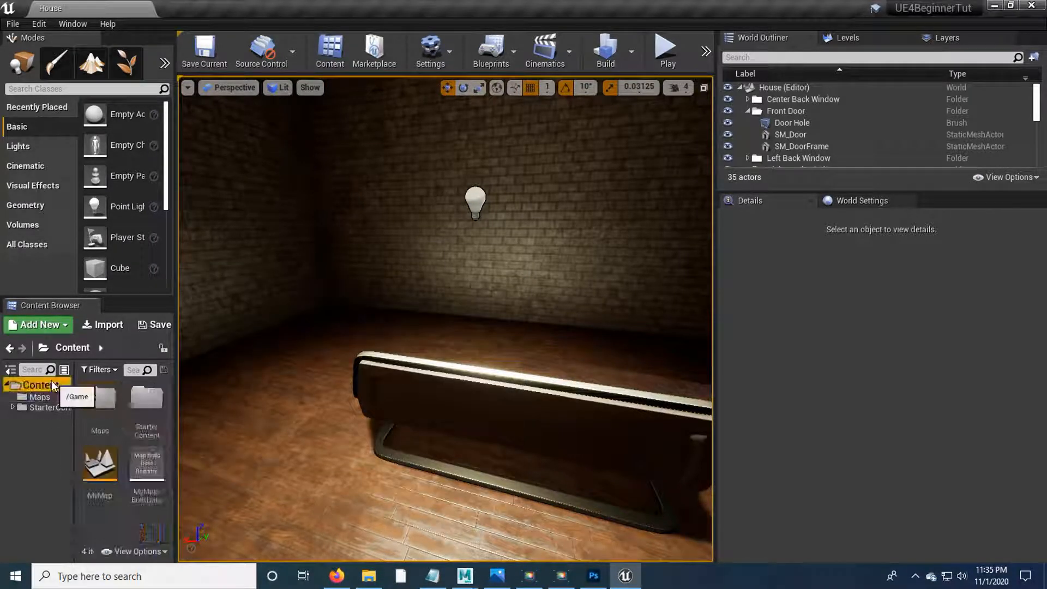
right_click(53, 386)
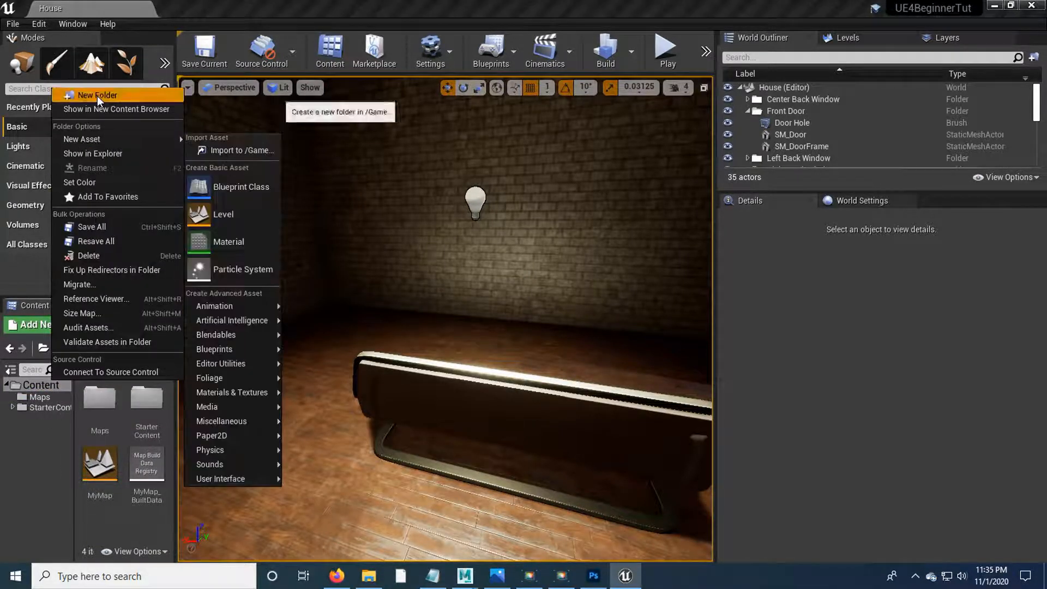
left_click(97, 96)
type("S")
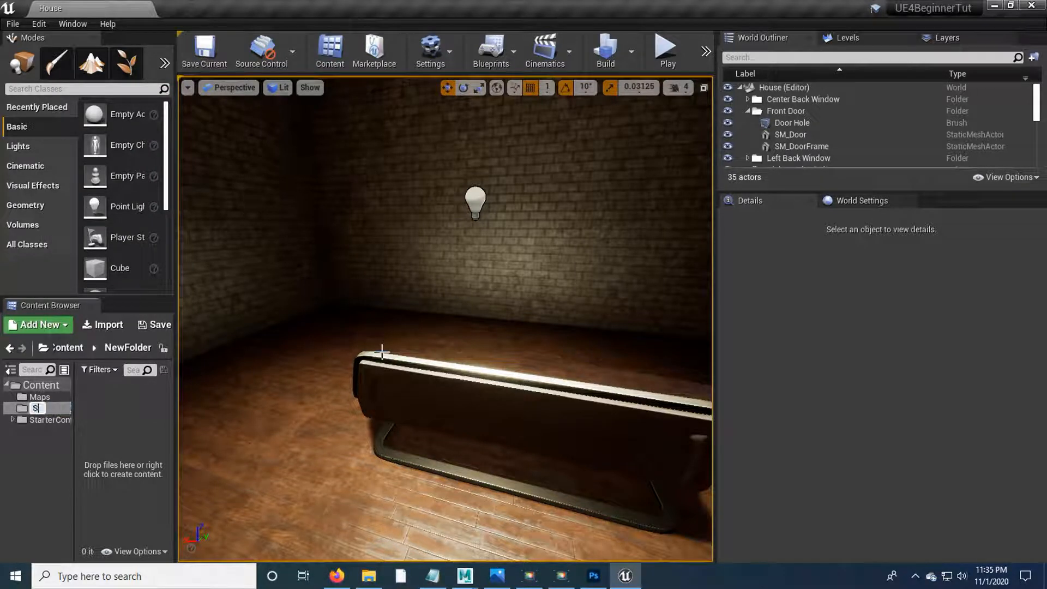
type("taticMesh")
key("Return")
left_click_drag(76, 451, 84, 451)
Step: Create a folder named Textures inside Content
left_click(44, 386)
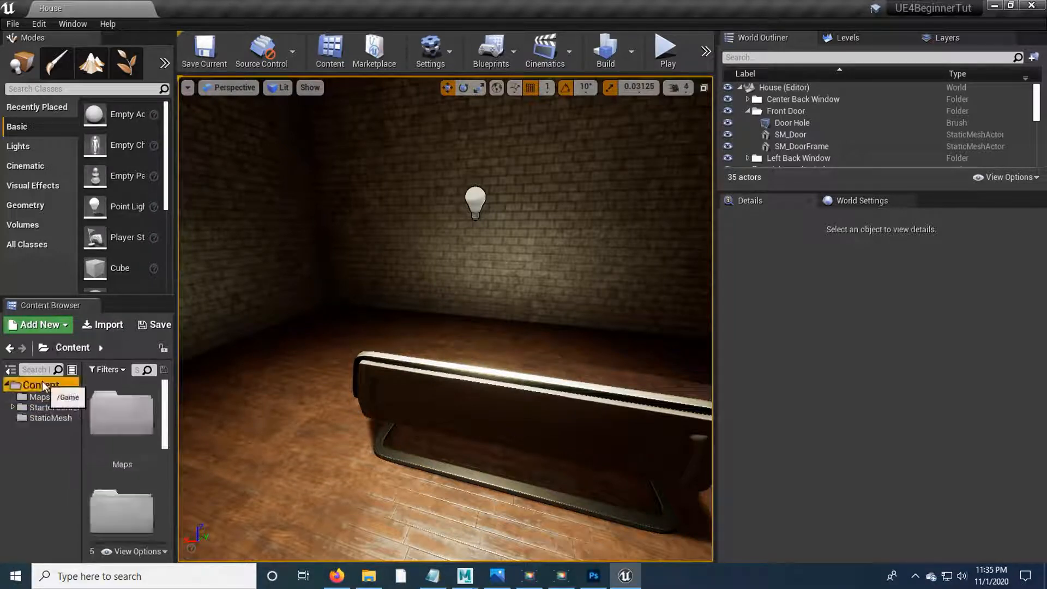
left_click(40, 328)
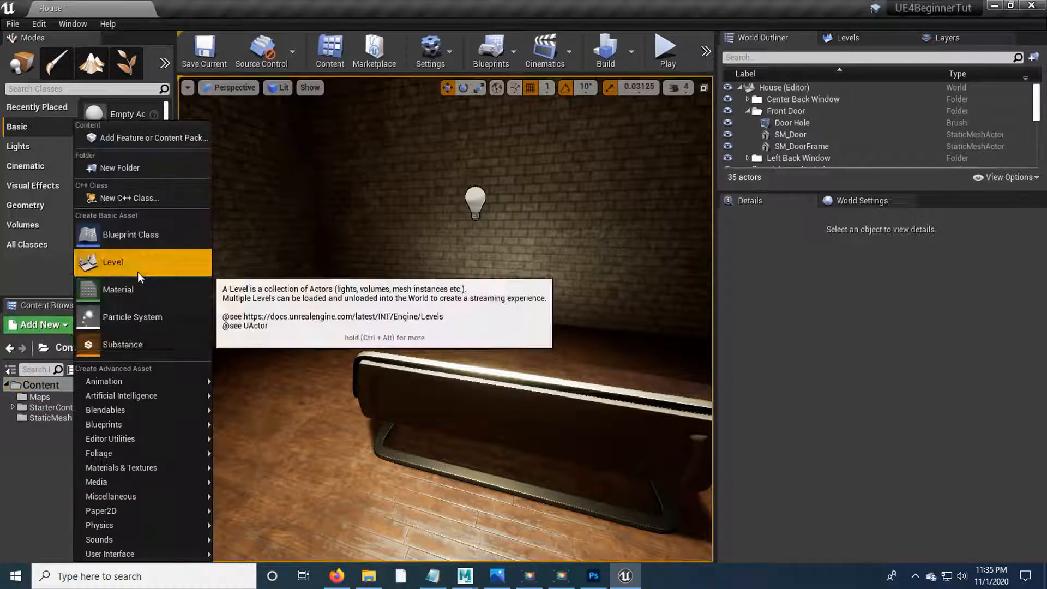
left_click(126, 169)
type("Textures")
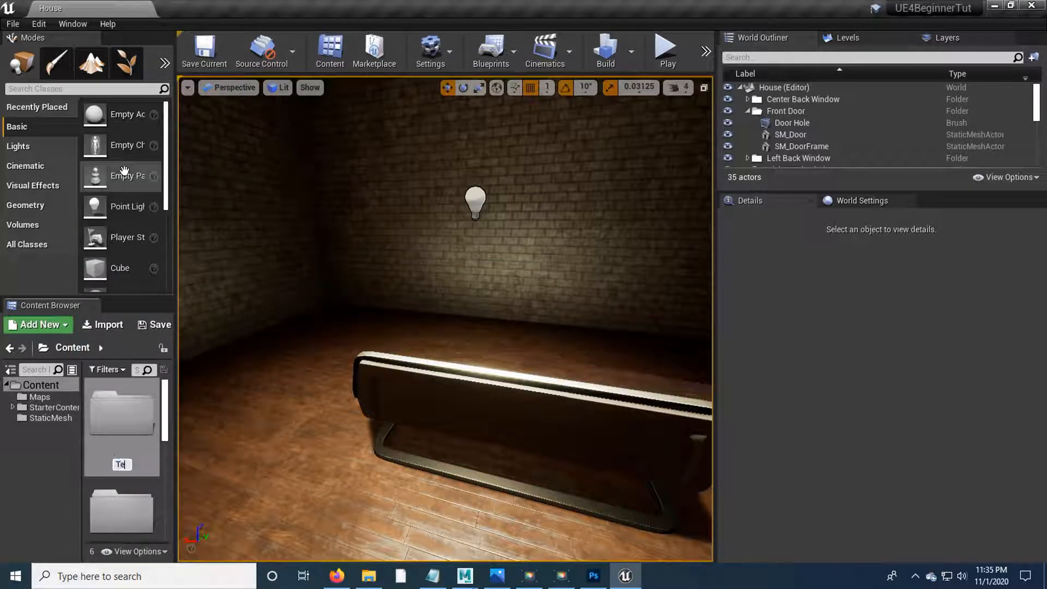
key("Return")
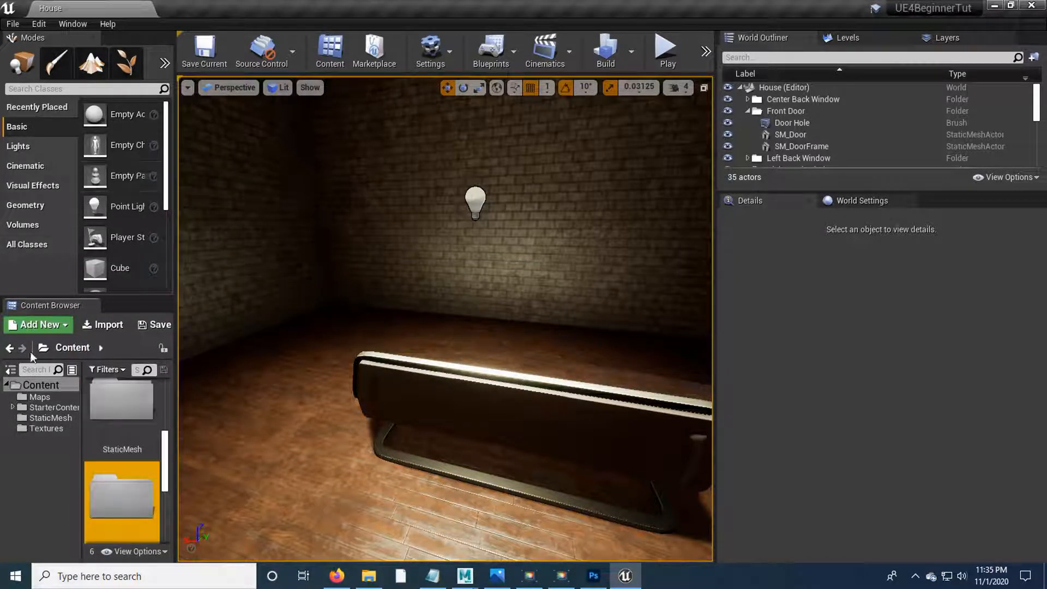
Step: Create a folder named Materials inside Content and open it
left_click(48, 325)
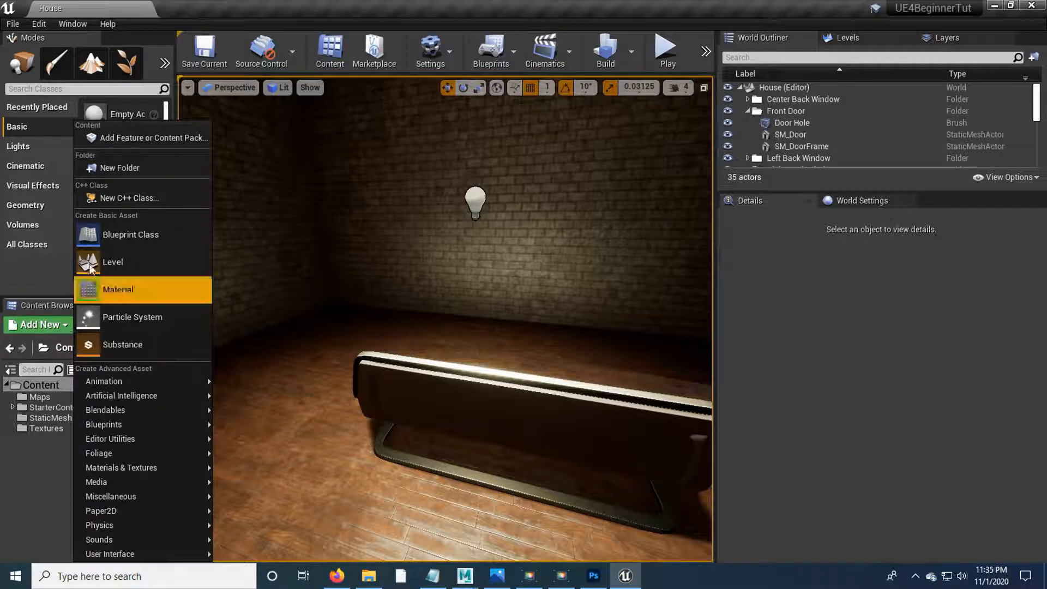
left_click(107, 167)
type("Materi")
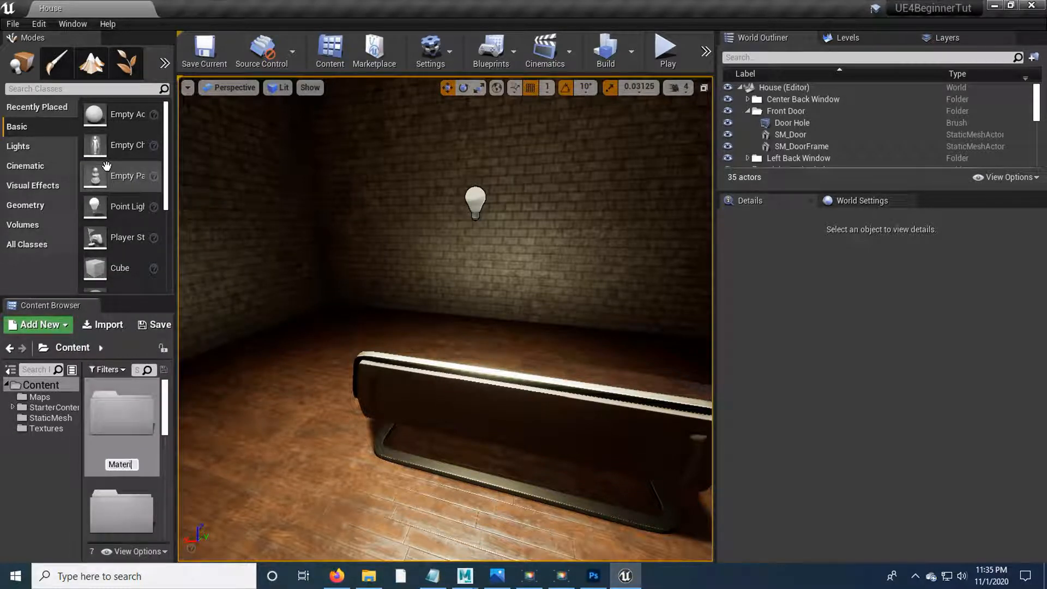
type("als")
key("Return")
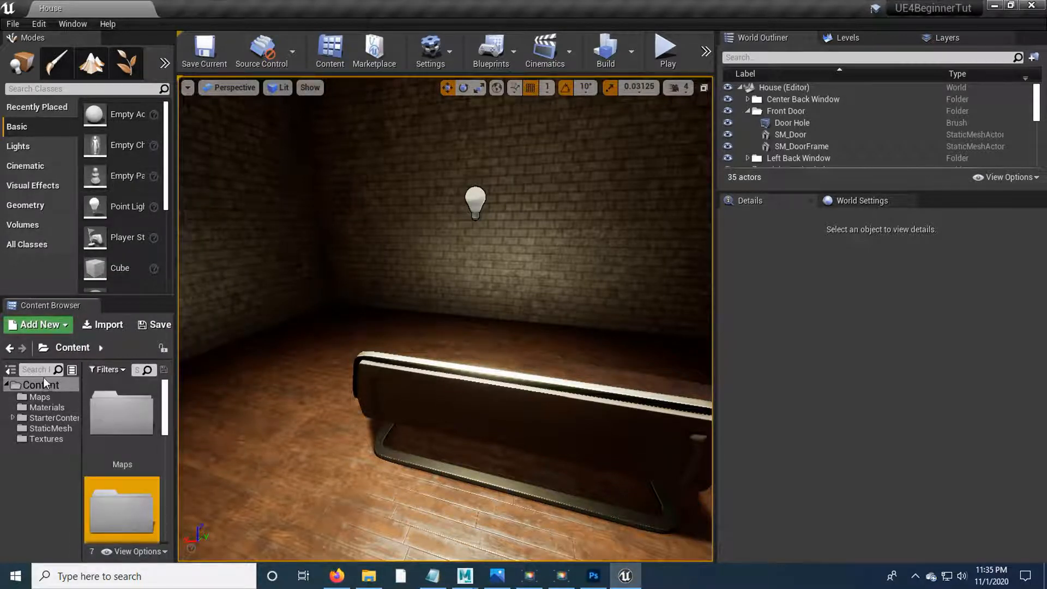
left_click(51, 409)
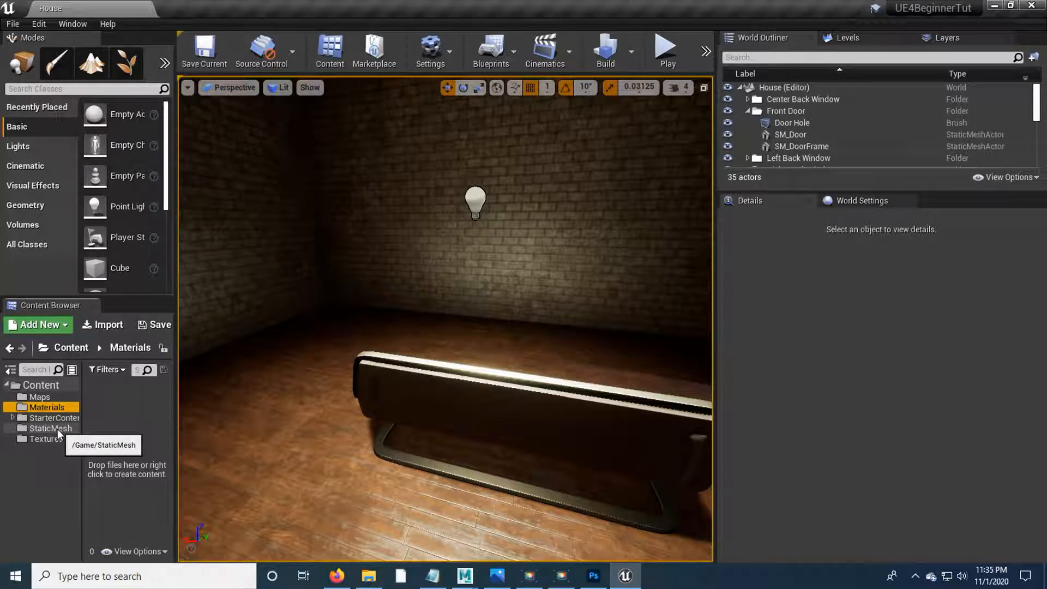
Step: Move the SimpleChairColor material from the Maps folder into the Materials folder
left_click(57, 429)
left_click(57, 438)
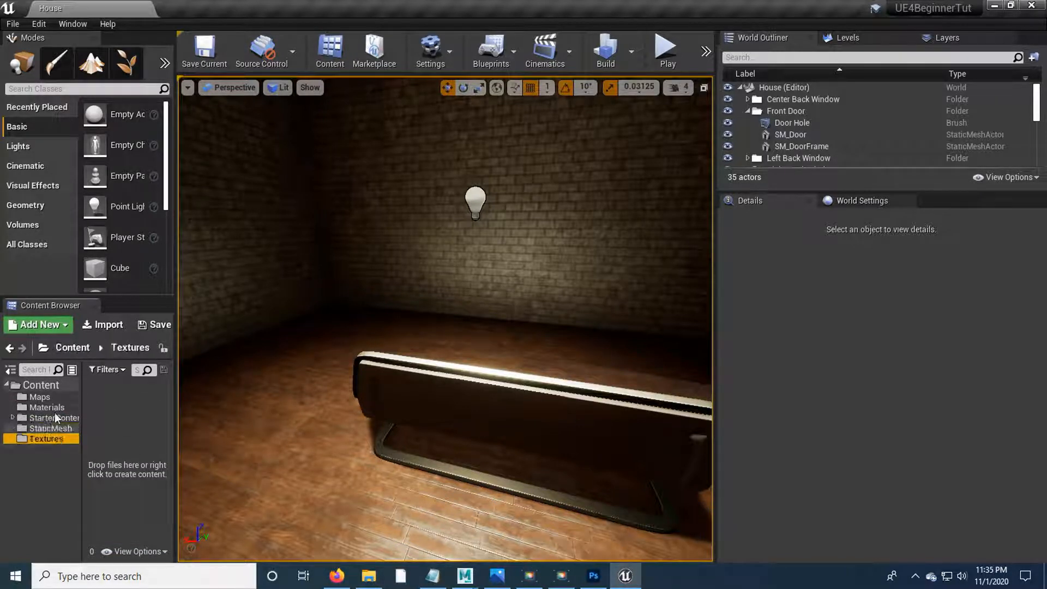
left_click(53, 399)
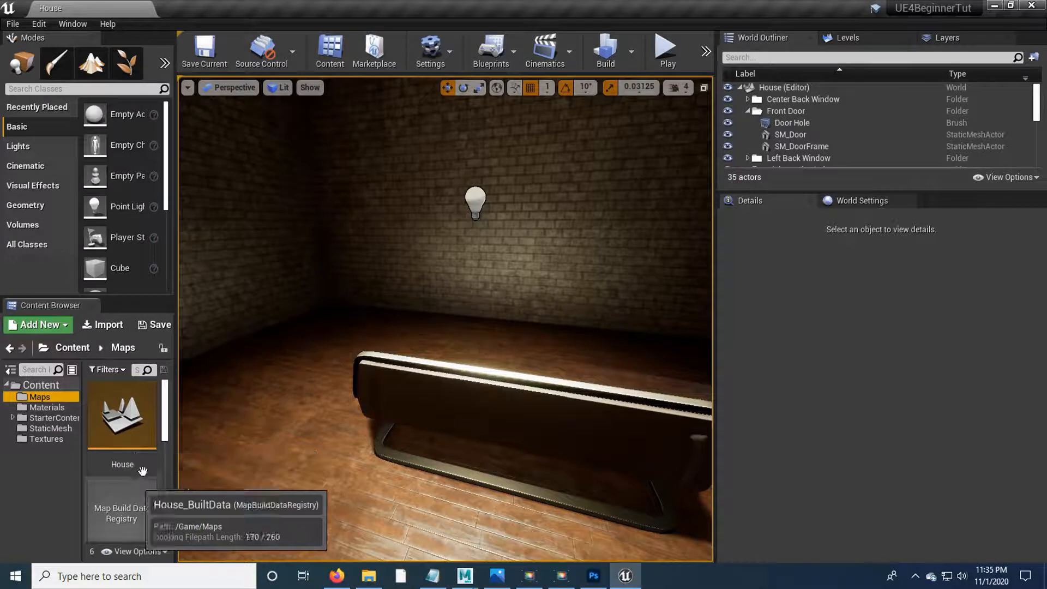
scroll(163, 438, "down", 4)
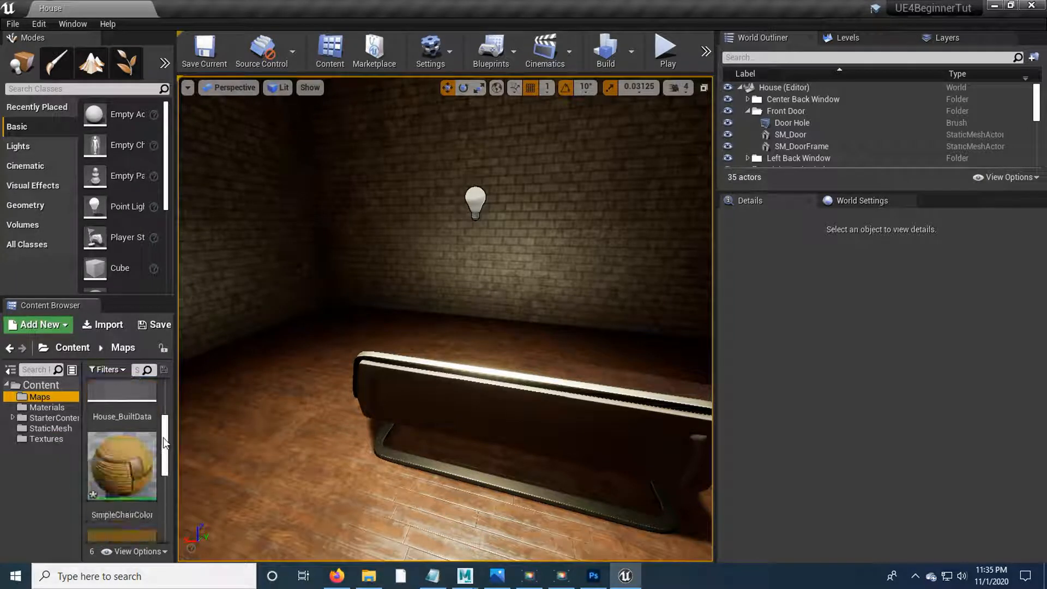
left_click(132, 446)
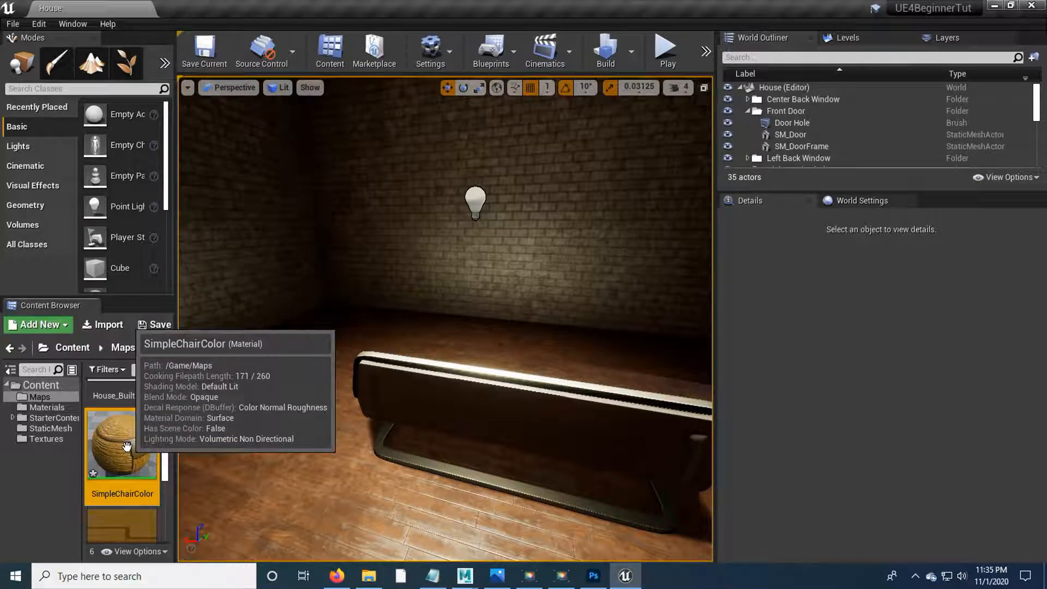
left_click_drag(127, 447, 47, 407)
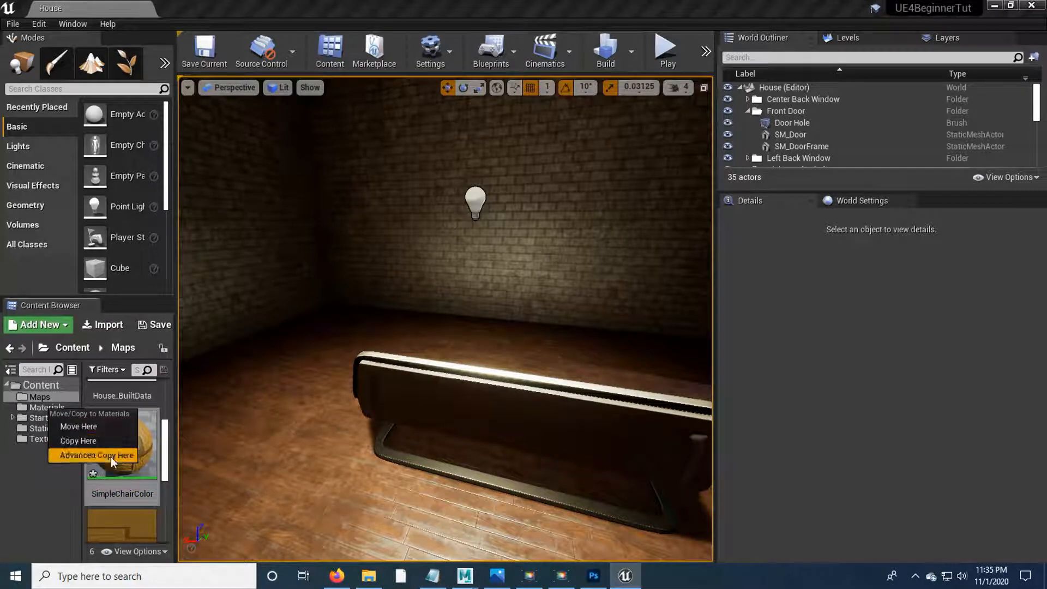
left_click(91, 428)
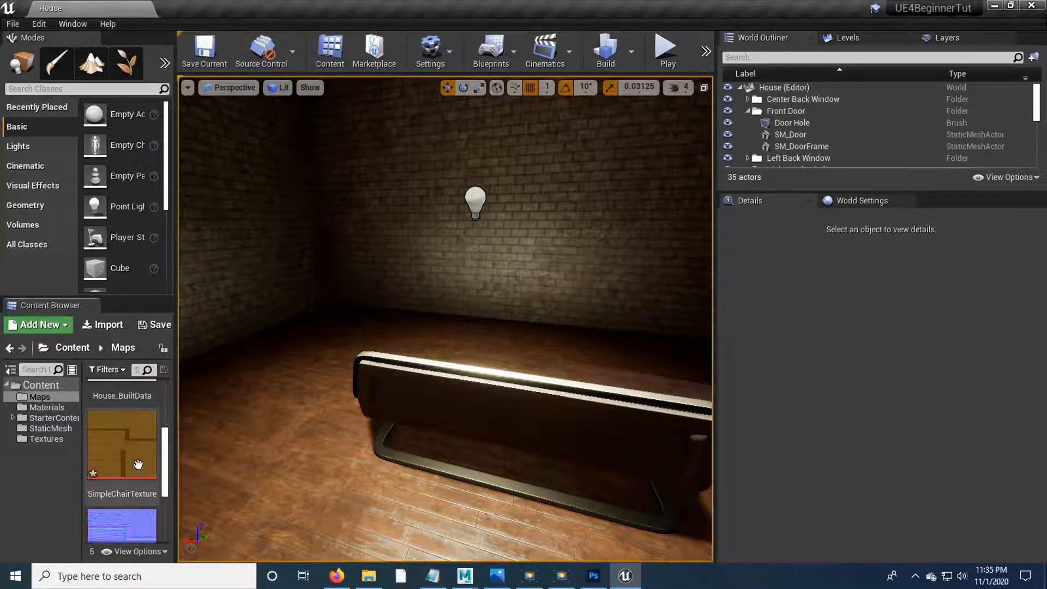
Step: Move the SimpleChairTexture color map and its normal map together from Maps into the Textures folder
left_click(134, 446)
scroll(133, 445, "down", 2)
left_click(121, 493, "ctrl")
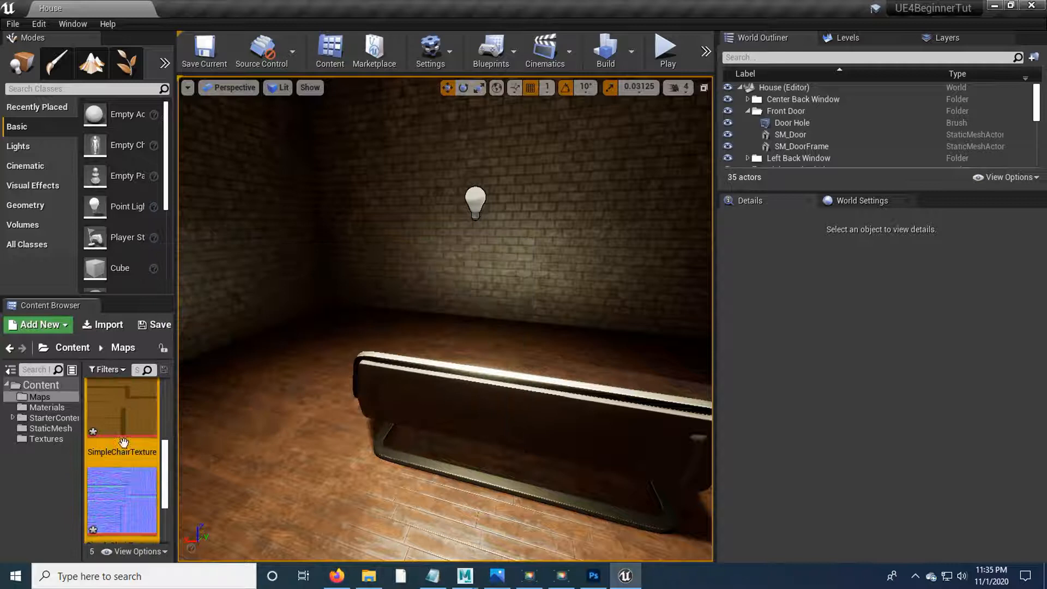
left_click_drag(121, 493, 51, 438)
left_click(81, 461)
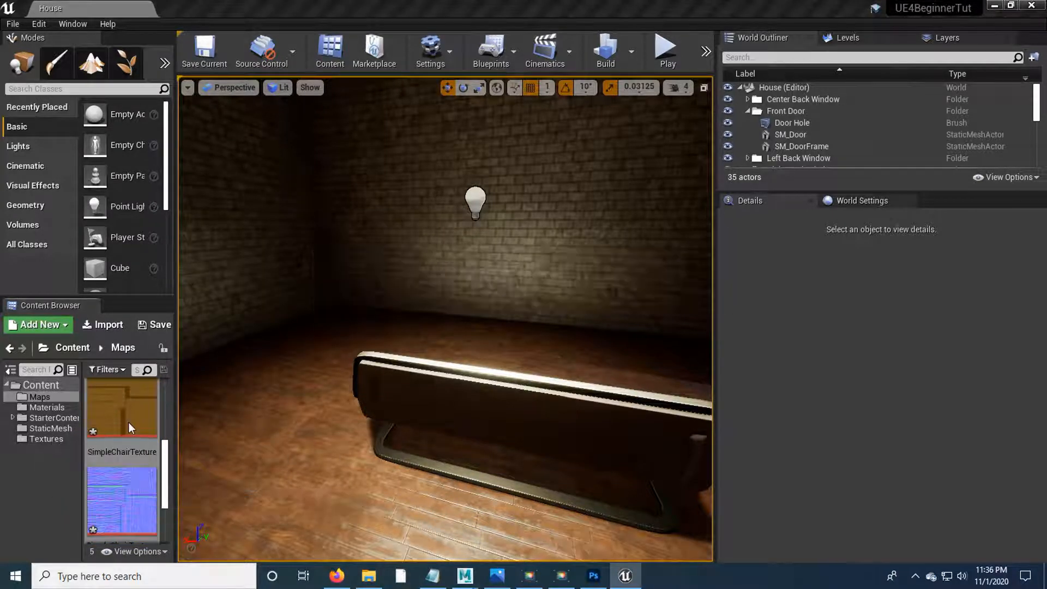
Step: Move the sm_SimpleChair mesh from Maps into the StaticMesh folder
left_click(128, 485)
left_click_drag(128, 484, 51, 433)
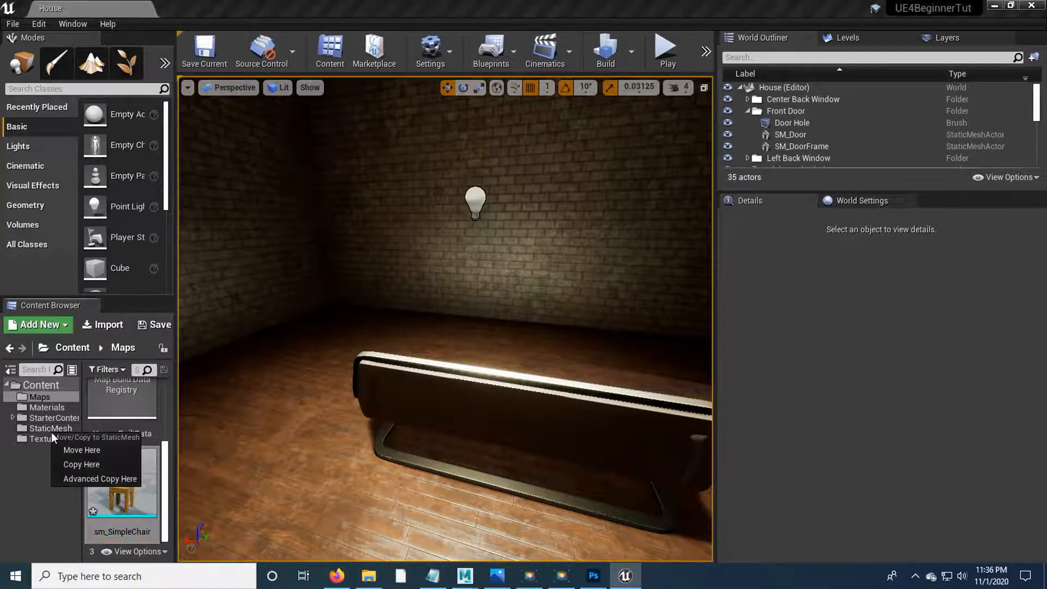
left_click(87, 450)
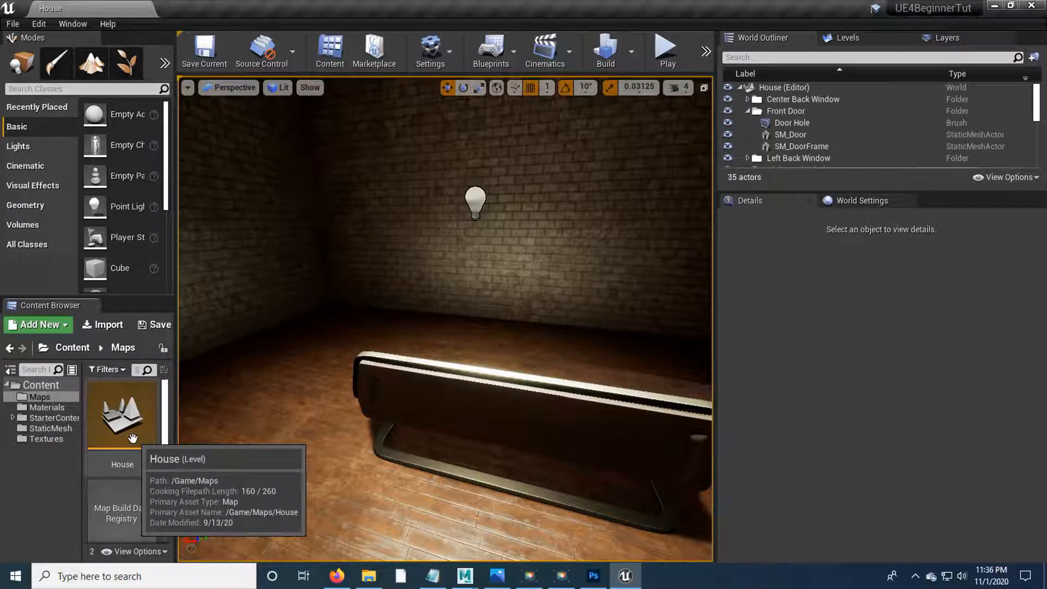
Step: Place sm_SimpleChair from the StaticMesh folder on the room's floor near the orange chair, at about X 194, Y -209, Z 10
left_click(52, 428)
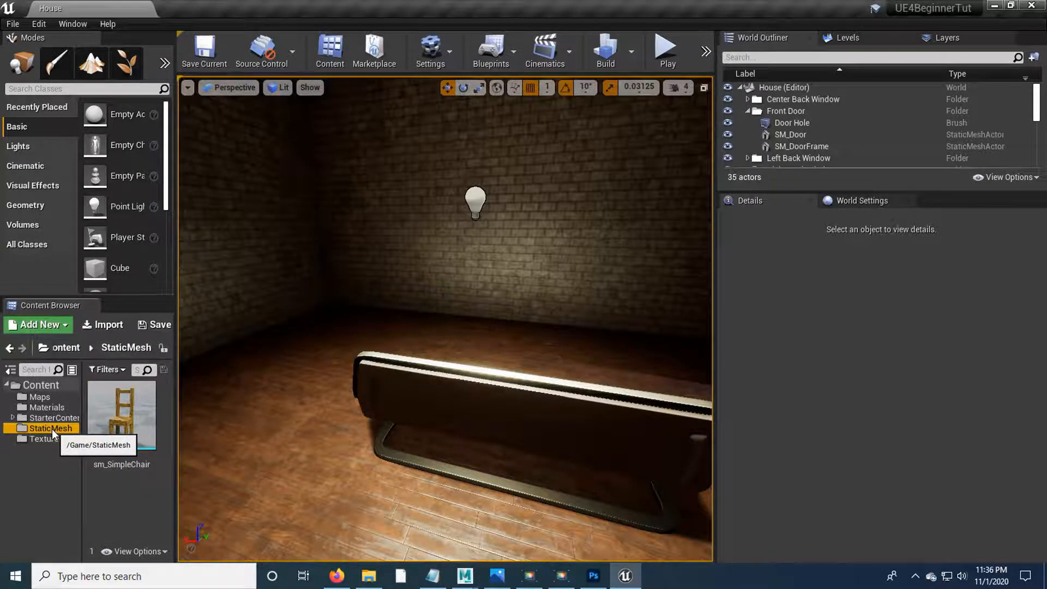
left_click(124, 428)
left_click_drag(123, 428, 305, 413)
right_click_drag(332, 436, 183, 445)
mouse_move(394, 498)
right_mouse_down()
mouse_move(376, 497)
mouse_move(394, 497)
right_mouse_up()
left_click_drag(417, 436, 458, 299)
right_click_drag(530, 370, 557, 360)
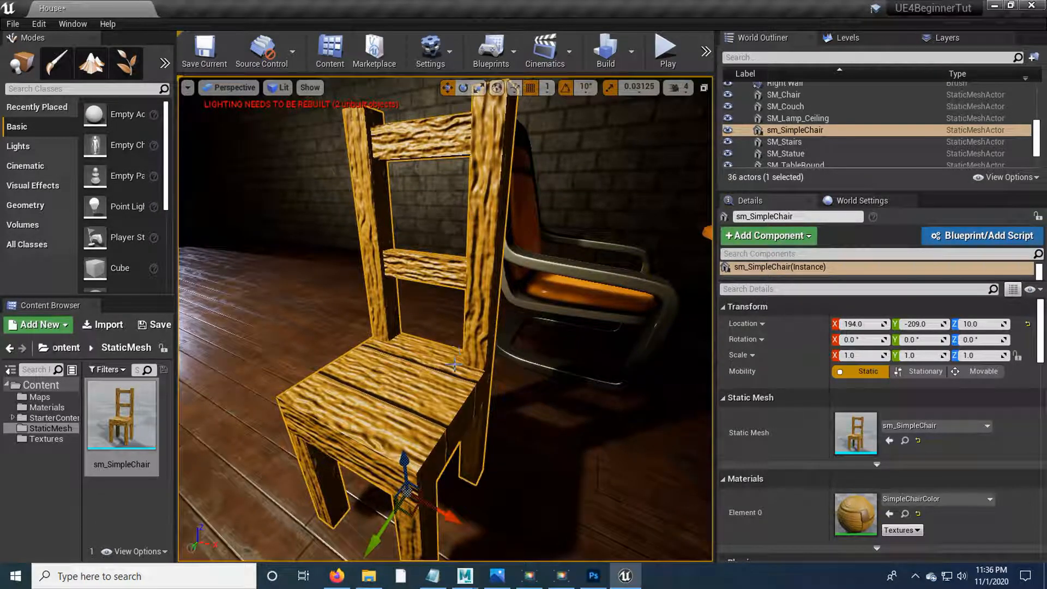
right_click_drag(450, 315, 457, 311)
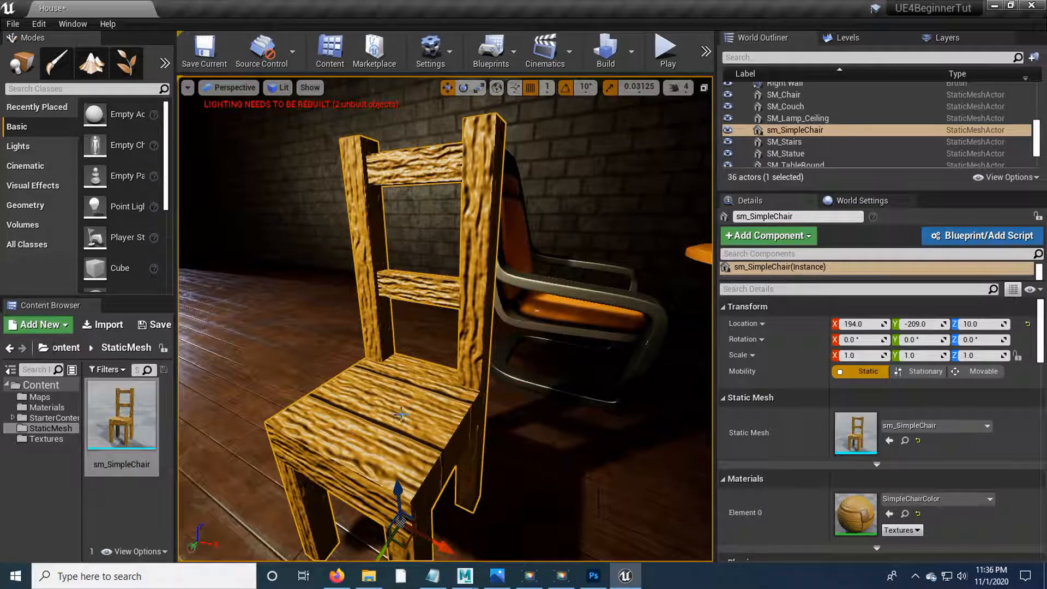
Step: Open the SimpleChairColor material from the Materials folder and maximize its editor window
left_click(45, 409)
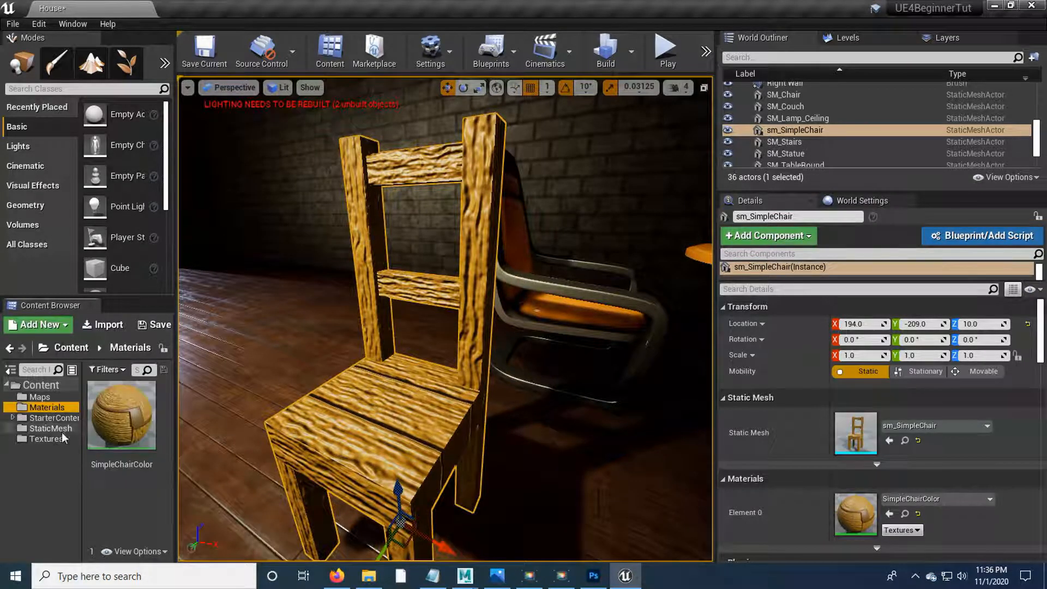
double_click(124, 408)
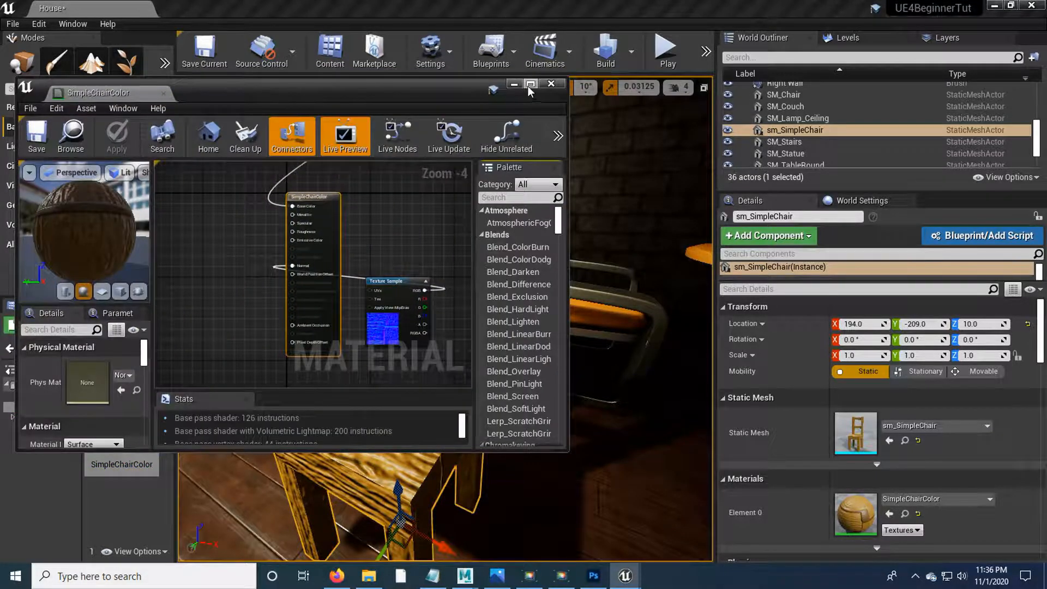
left_click(529, 84)
scroll(468, 341, "up", 2)
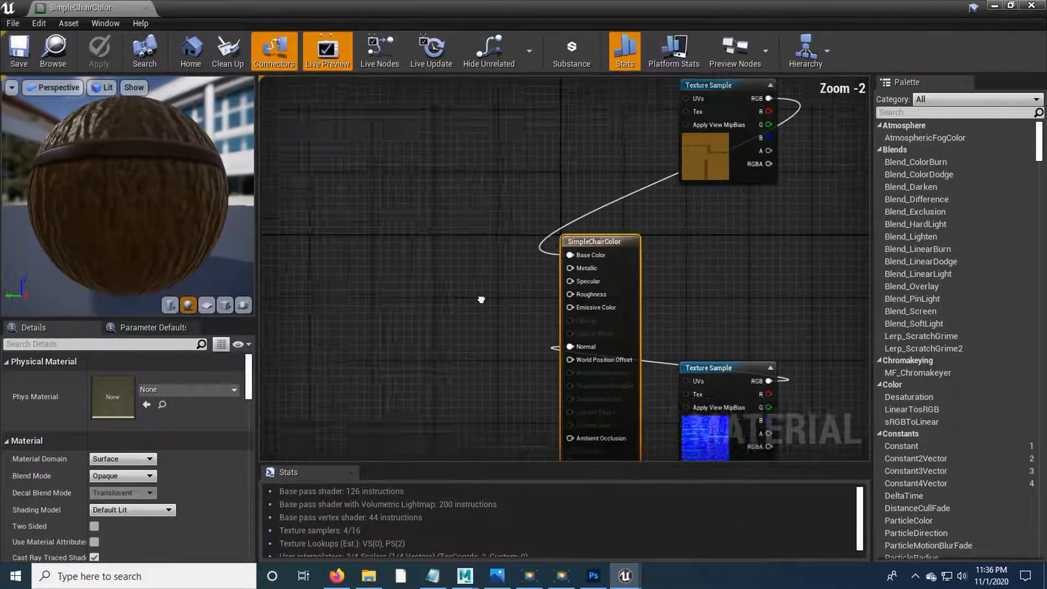
Step: Arrange both Texture Sample nodes to the left of the SimpleChairColor node, with the color map above the normal map
right_click_drag(479, 300, 382, 264)
left_click_drag(558, 148, 262, 219)
left_click_drag(601, 365, 305, 309)
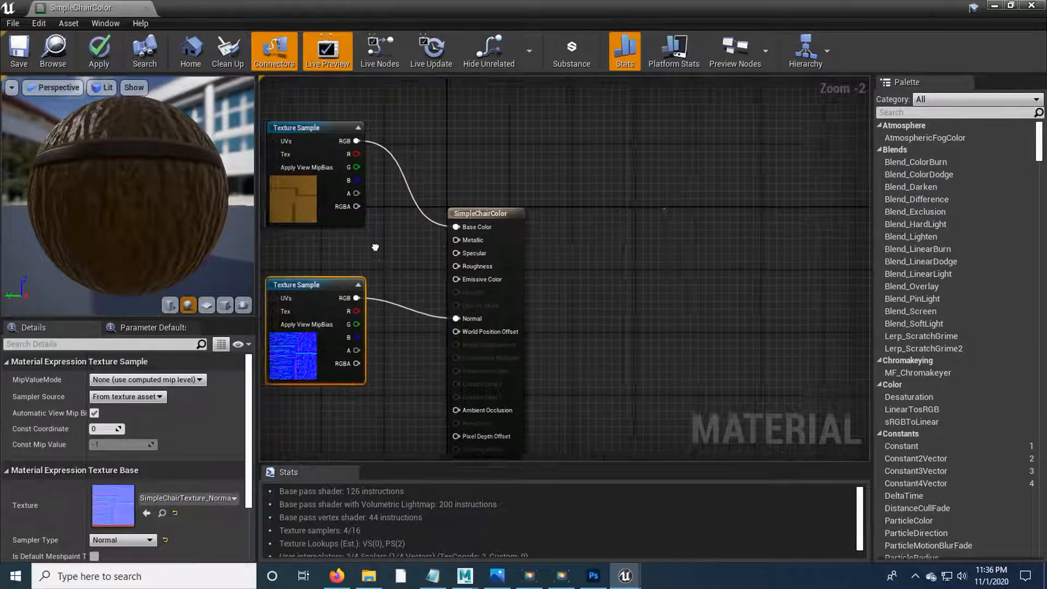
right_click_drag(369, 249, 552, 237)
left_click_drag(391, 166, 407, 371)
right_click_drag(546, 285, 523, 248)
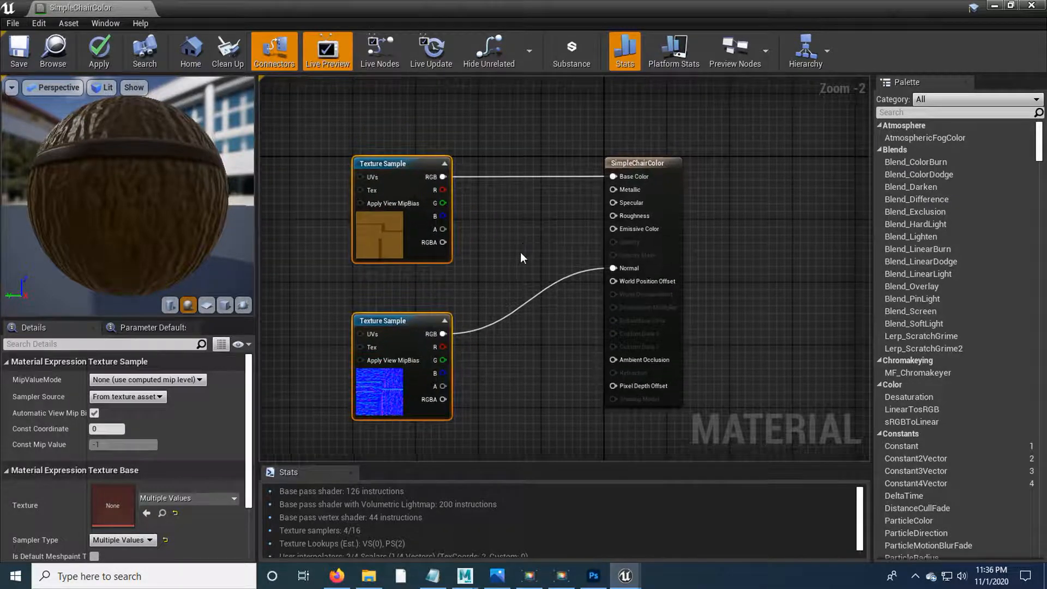
Step: Move the normal map's Texture Sample up beneath the color one and farther left, leaving room before the material node
left_click(398, 207)
right_click_drag(506, 303, 490, 303)
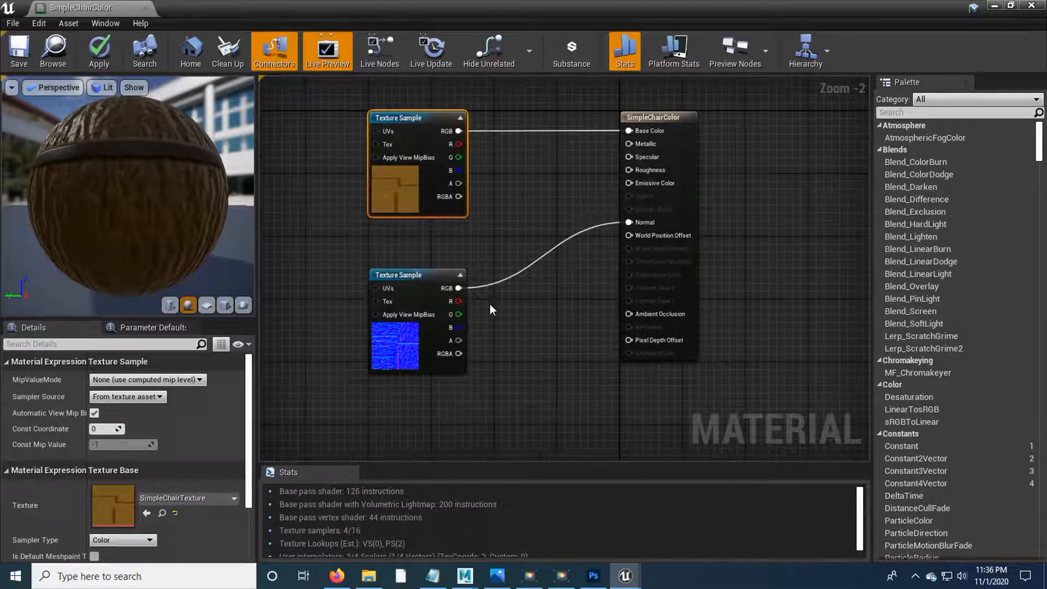
scroll(430, 313, "up", 2)
right_click_drag(646, 234, 609, 204)
left_click_drag(403, 281, 408, 234)
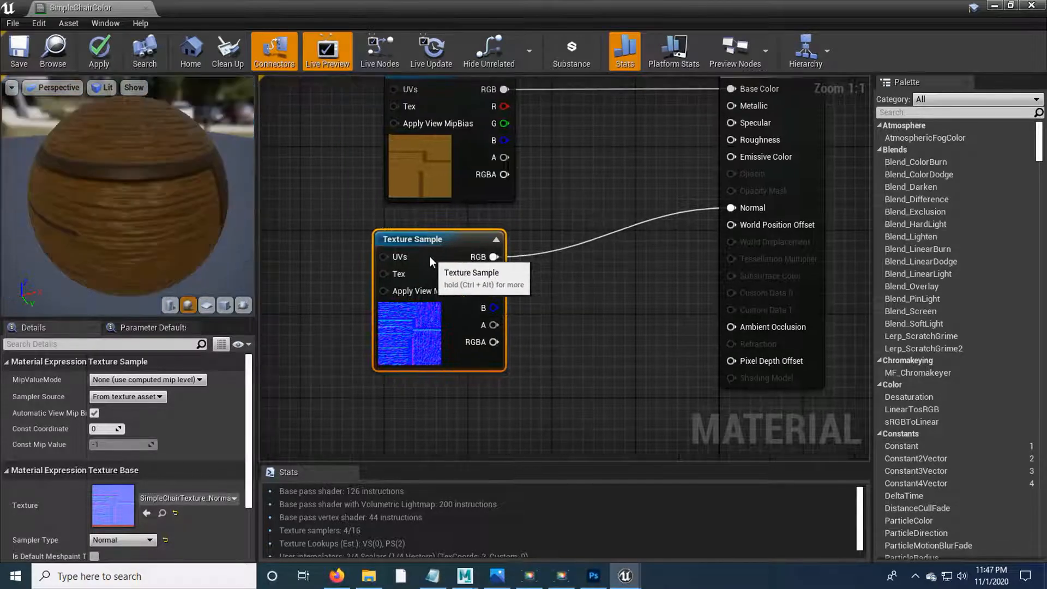
left_click_drag(430, 257, 352, 261)
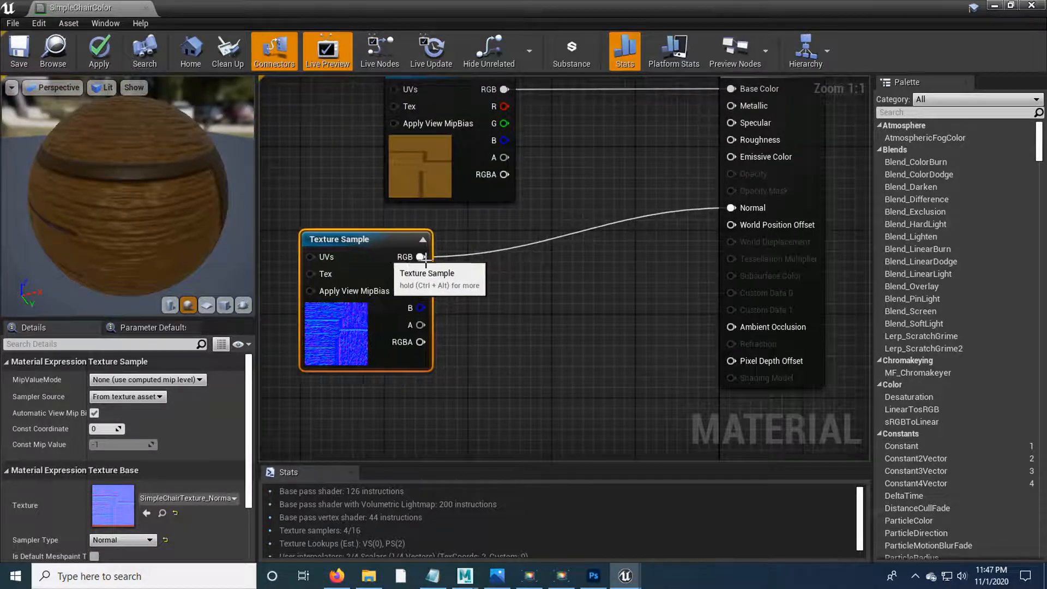
Step: Insert a FlattenNormal node between the normal map's RGB output and the material's Normal input, aligned with the Texture Sample
right_click_drag(351, 260, 392, 240)
left_click_drag(461, 238, 558, 277)
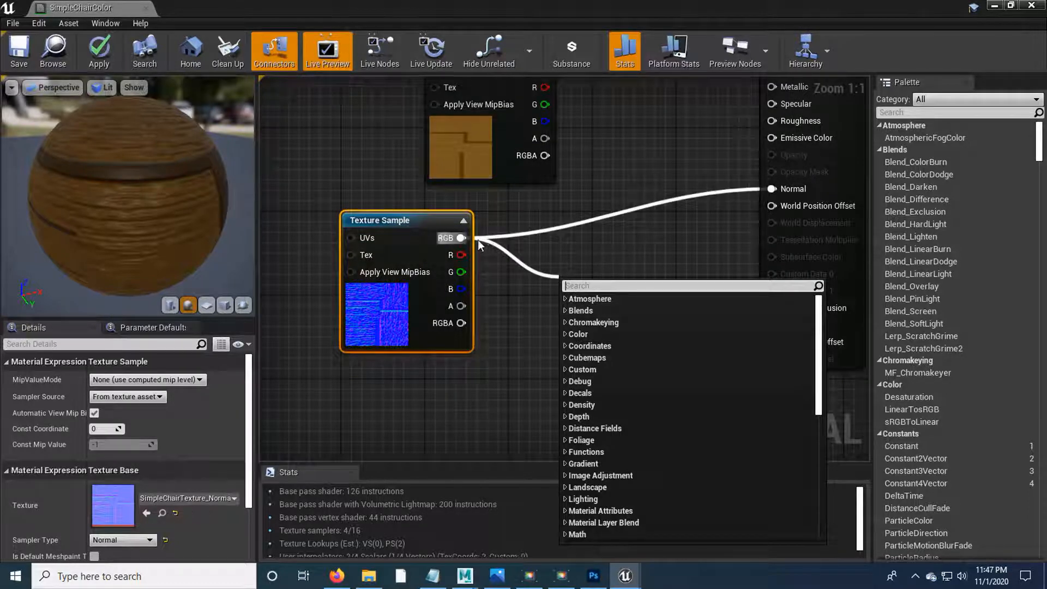
type("flat")
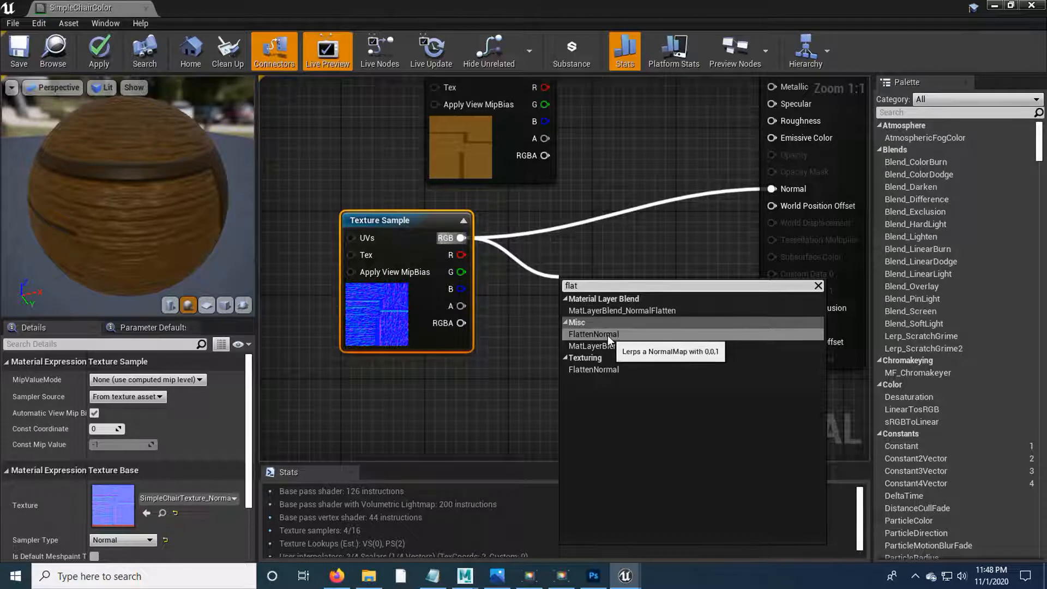
left_click(607, 334)
left_click_drag(662, 279, 771, 189)
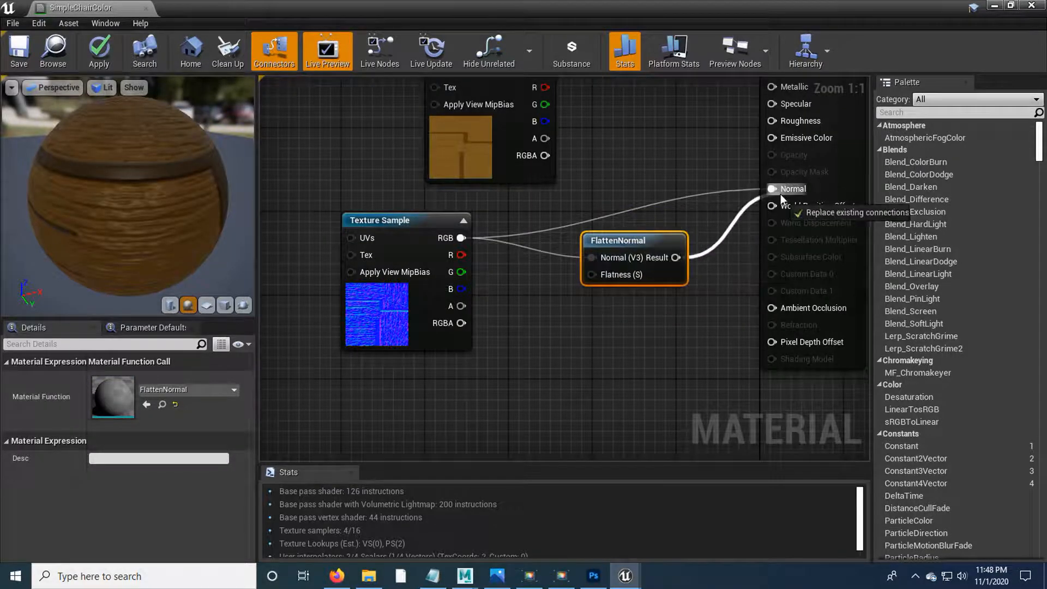
mouse_move(630, 252)
left_mouse_down()
mouse_move(619, 231)
mouse_move(630, 232)
left_mouse_up()
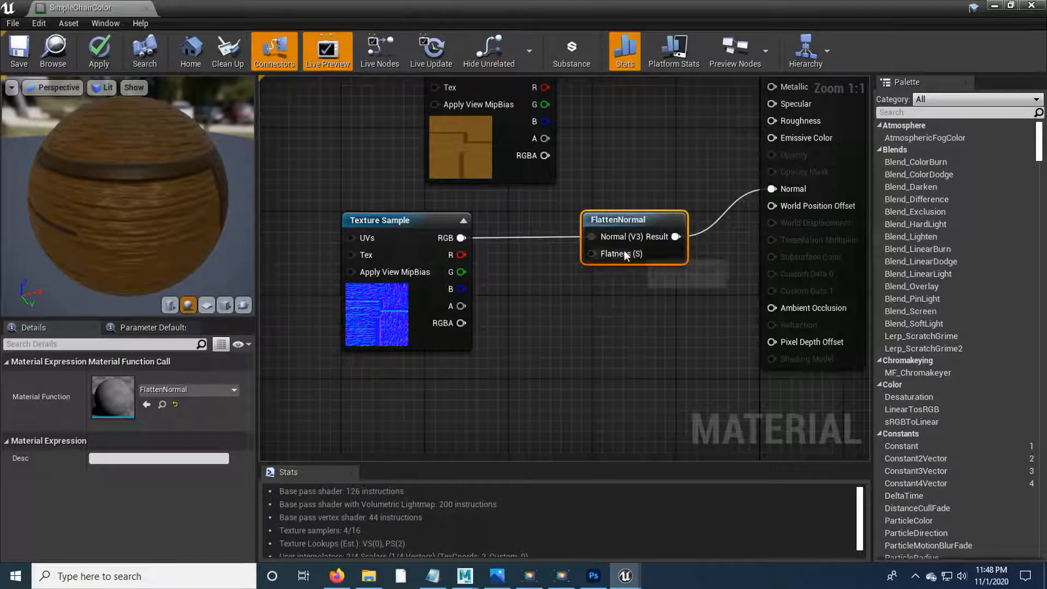
Step: Add a ScalarParameter named NormalValue feeding FlattenNormal's Flatness input, and place it beneath the normal map's Texture Sample
left_click_drag(592, 254, 565, 308)
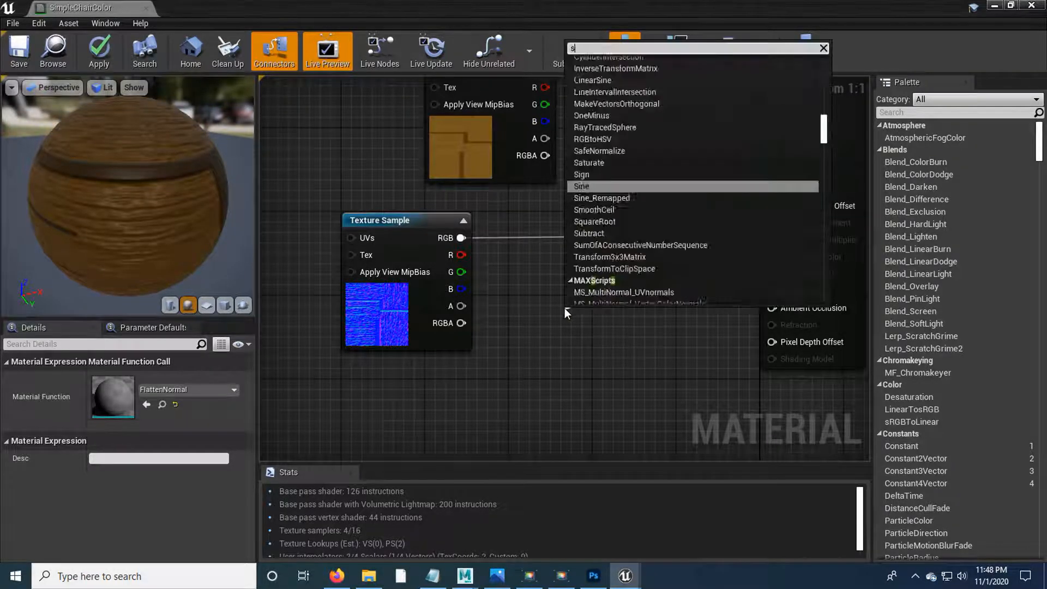
type("scalap")
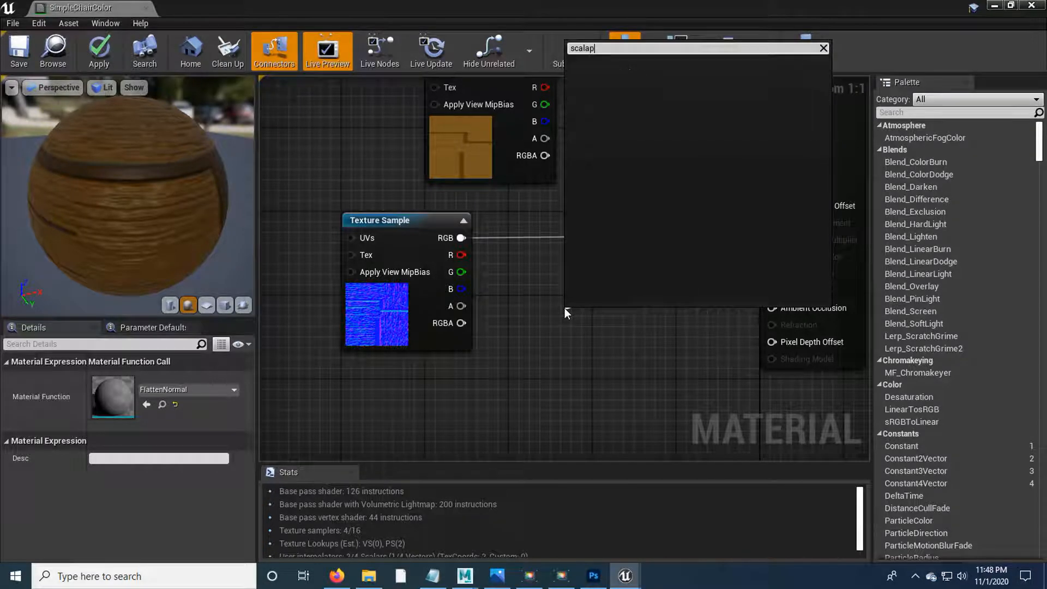
key("BackSpace")
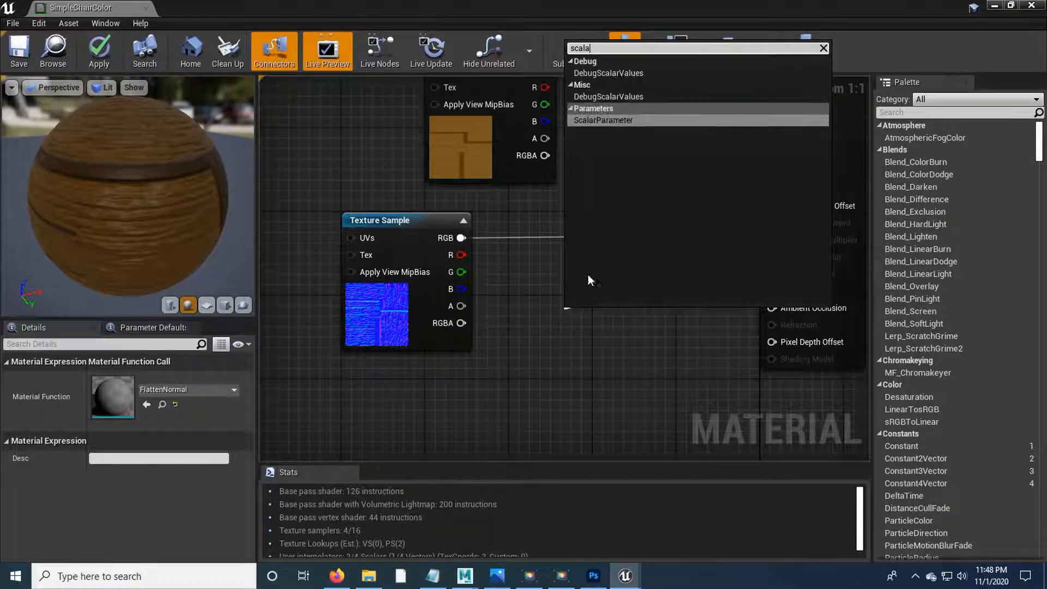
left_click(590, 121)
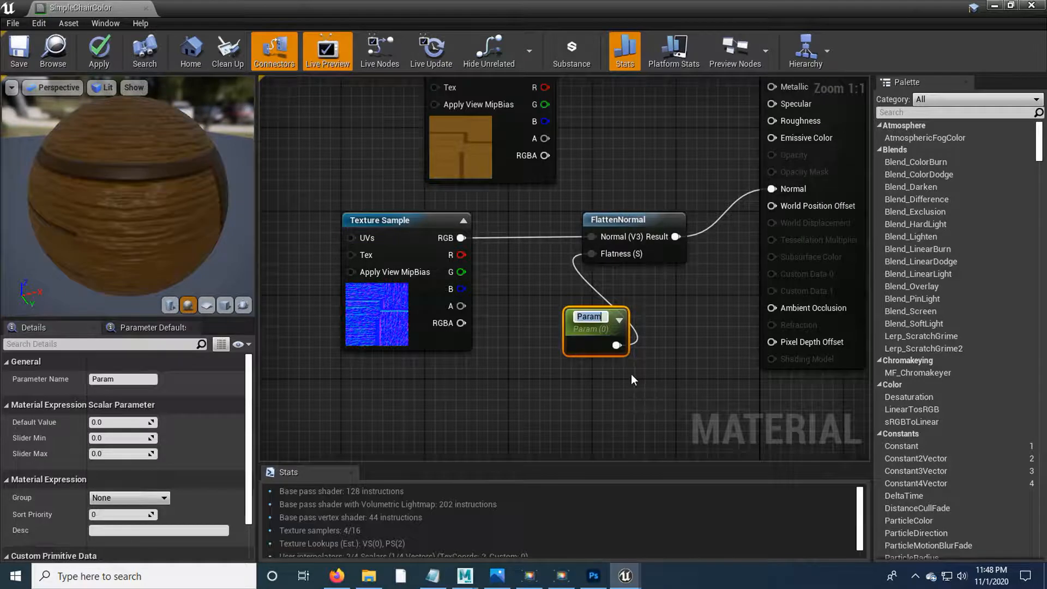
type("NormalValue")
key("Return")
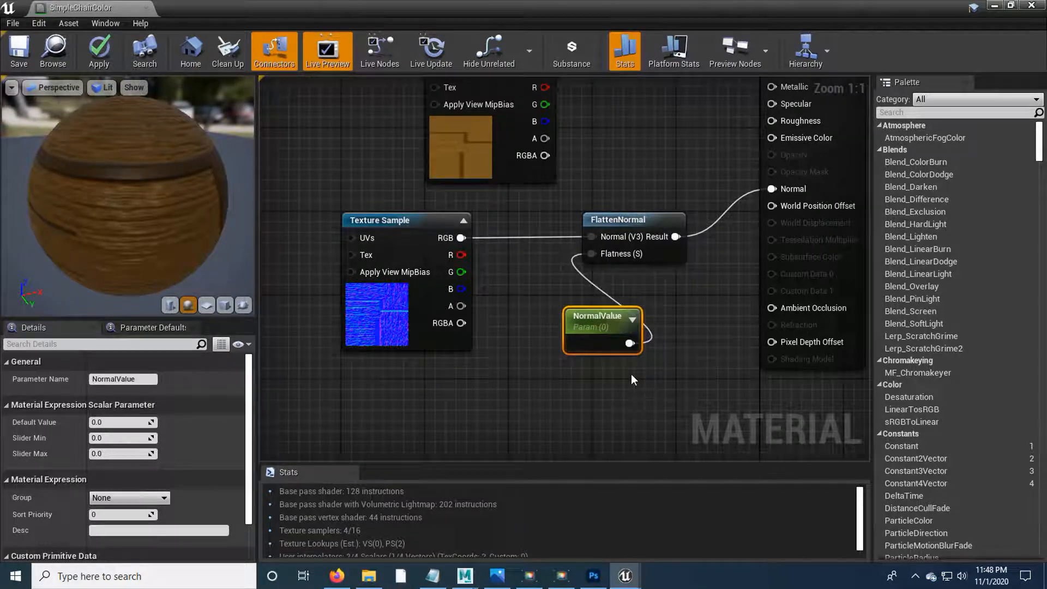
left_click_drag(588, 320, 418, 381)
Step: Try 0.5 as NormalValue's default value and finish with 1
left_click(125, 424)
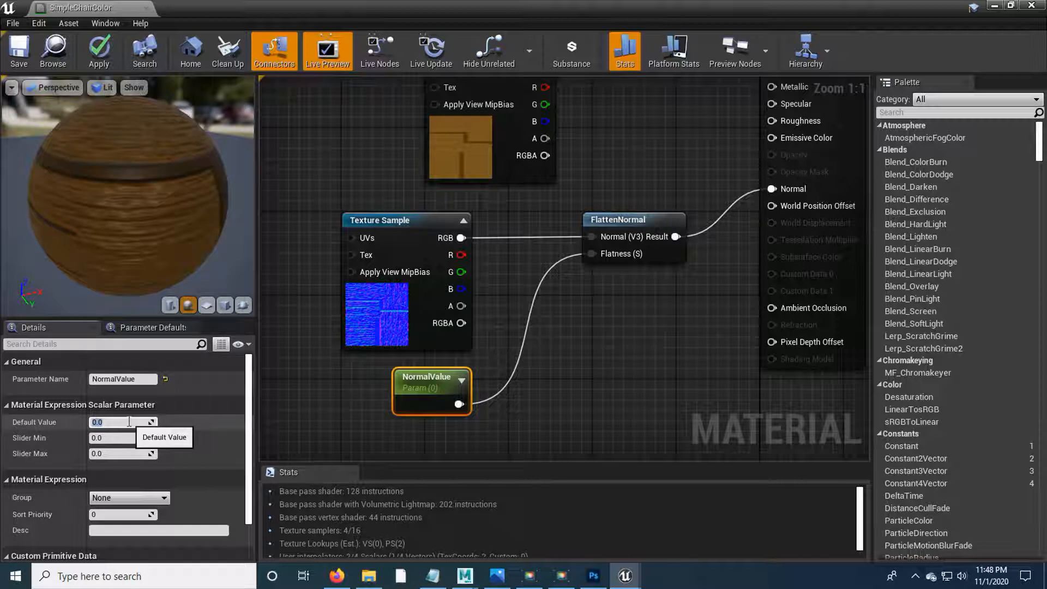
key("Return")
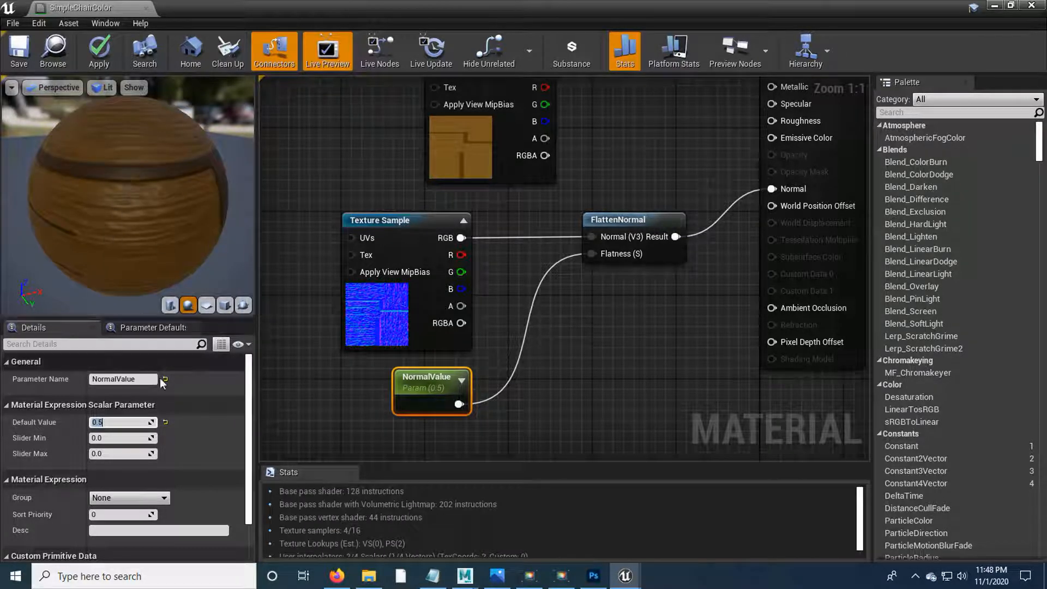
type("1")
key("Return")
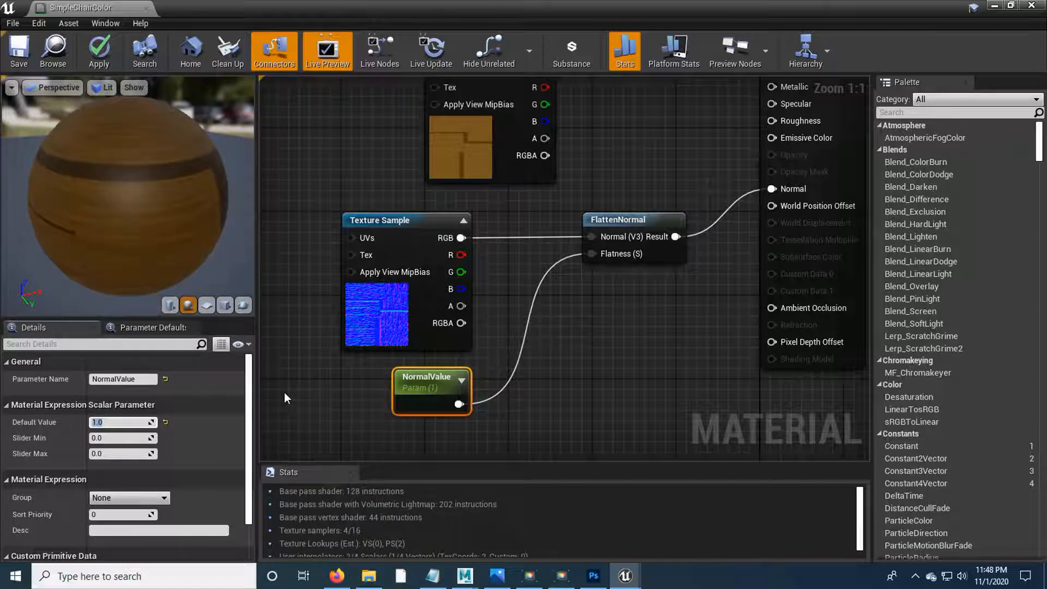
Step: Apply the SimpleChairColor changes and minimize the material editor to return to the House level
left_click(98, 61)
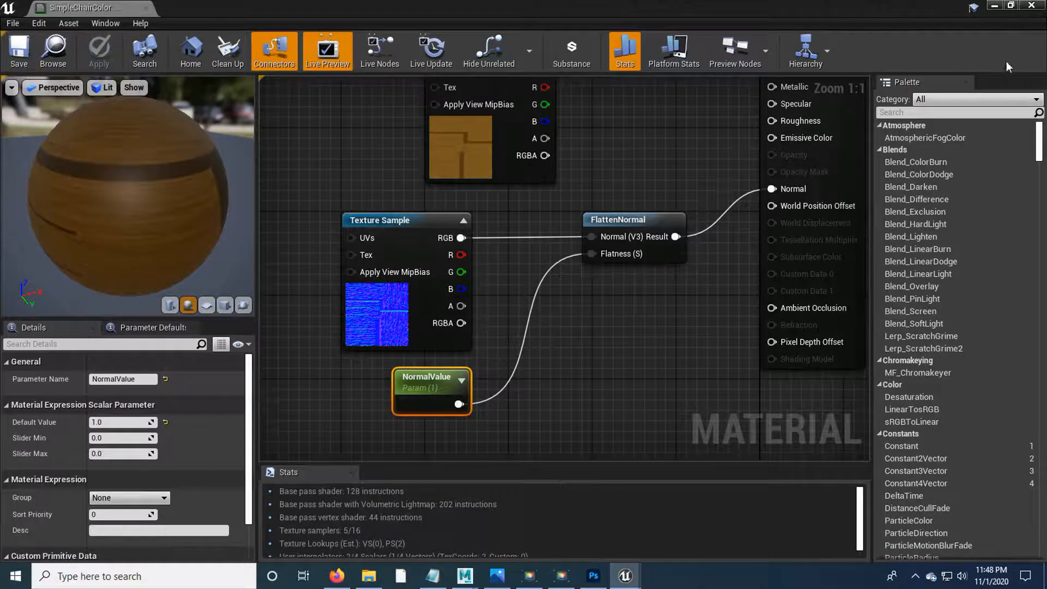
left_click(994, 6)
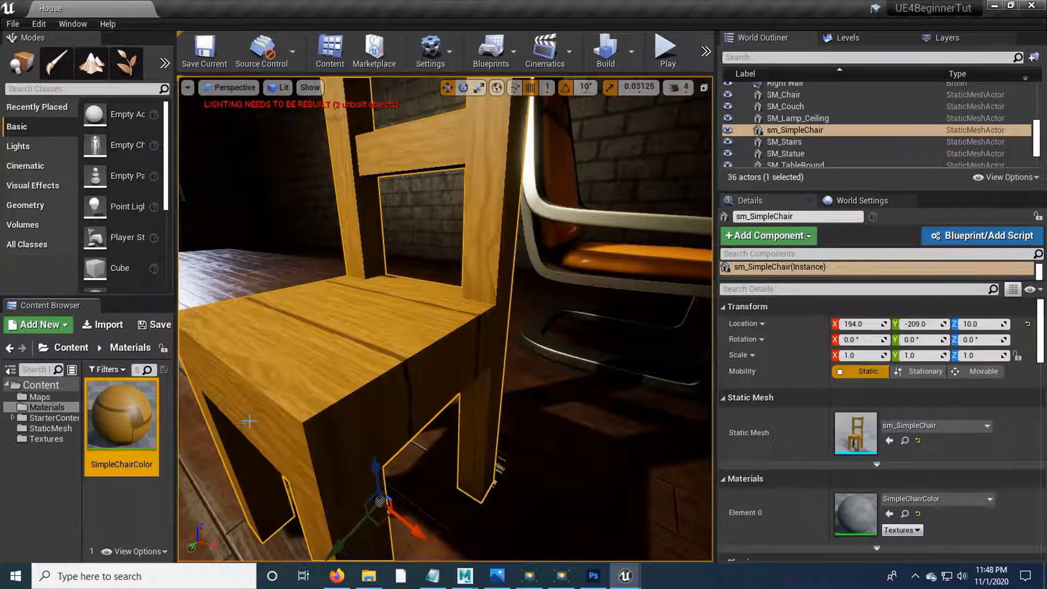
Step: Create a material instance named SimpleChairColor_Inst from the SimpleChairColor material in the Materials folder
left_click_drag(349, 327, 370, 316, "alt")
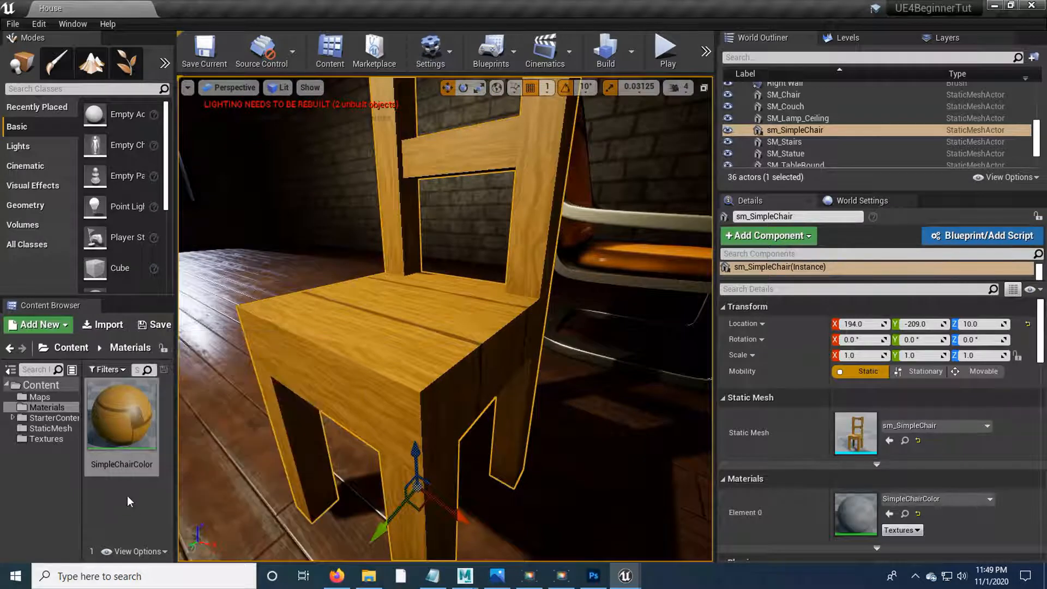
right_click(115, 413)
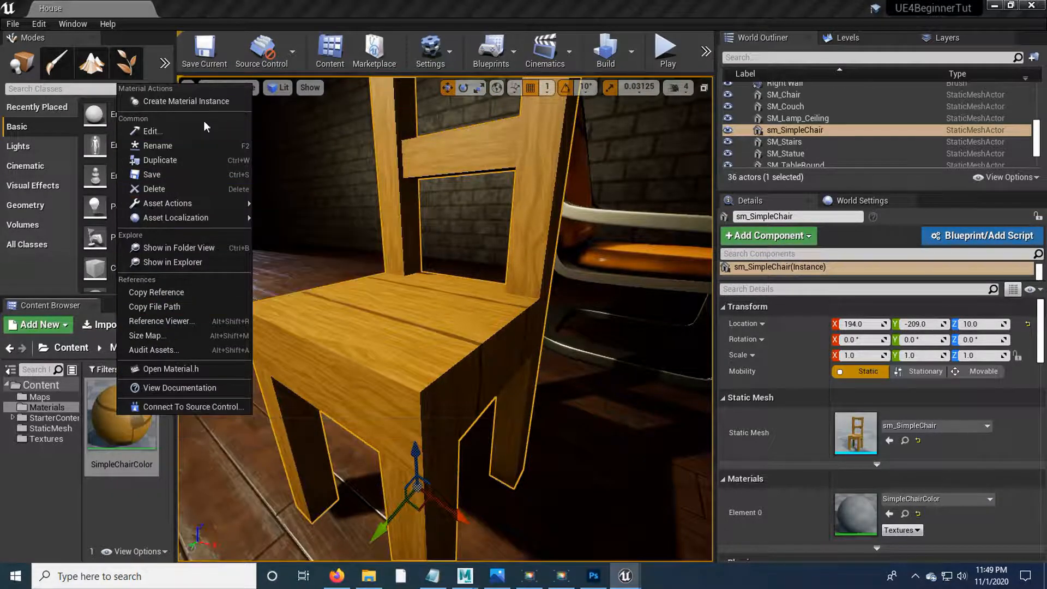
left_click(182, 102)
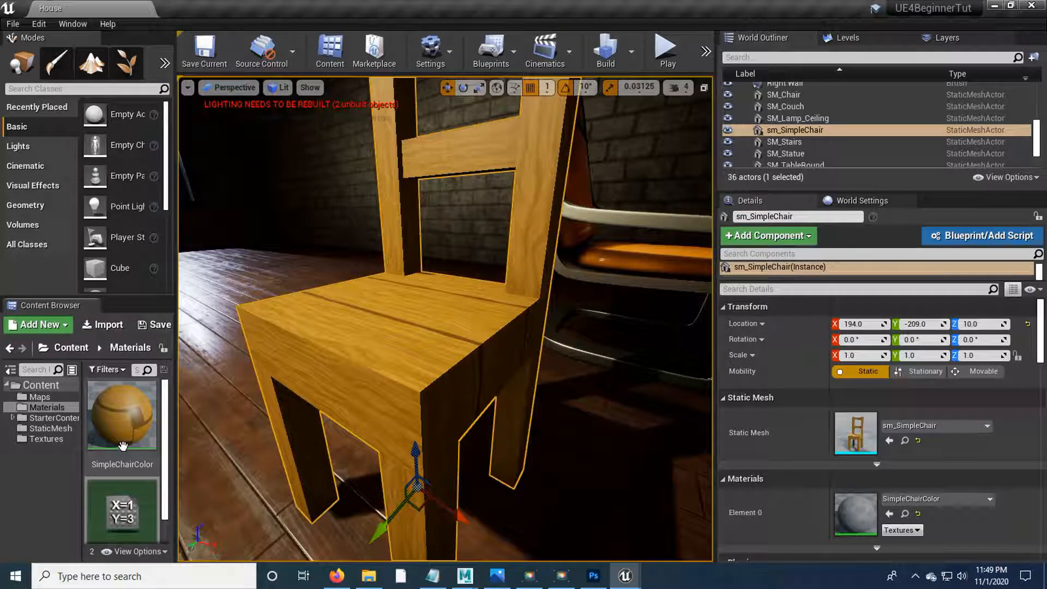
key("Return")
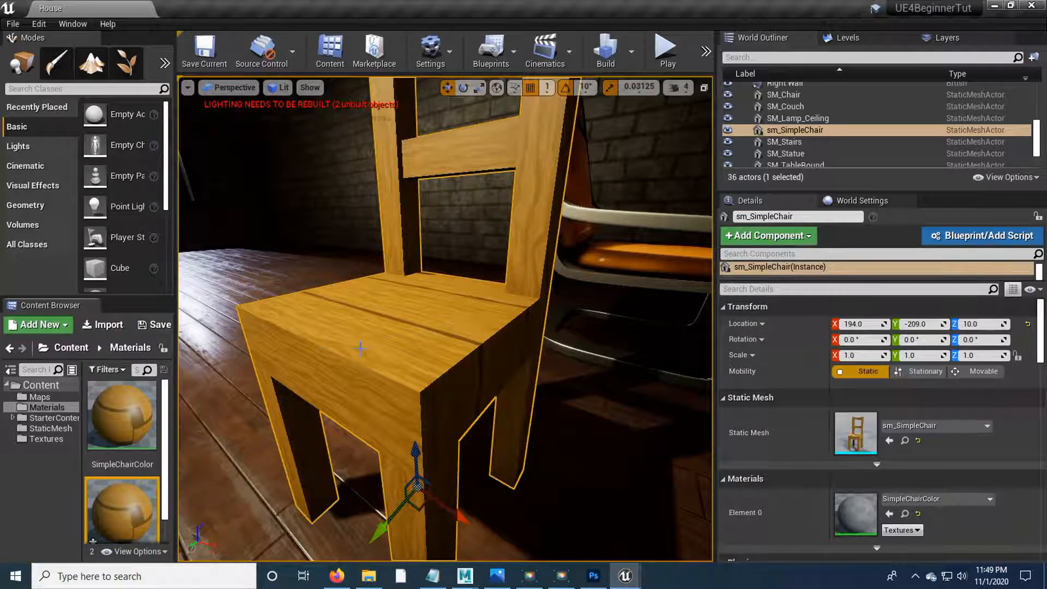
Step: Assign the SimpleChairColor_Inst material instance to the wooden chair in the level
left_click(128, 452)
scroll(132, 414, "down", 1)
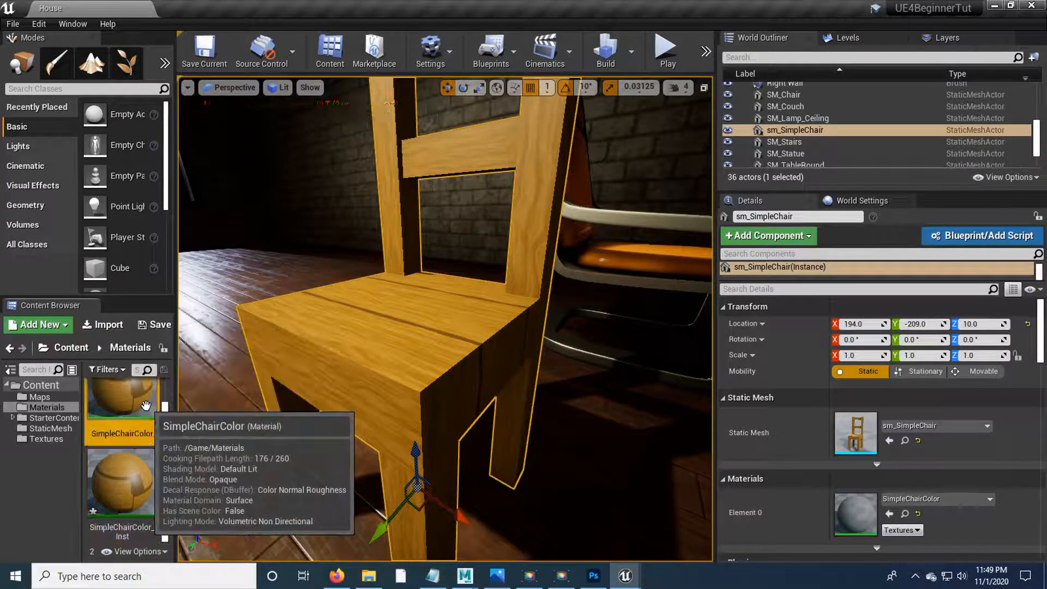
left_click(118, 478)
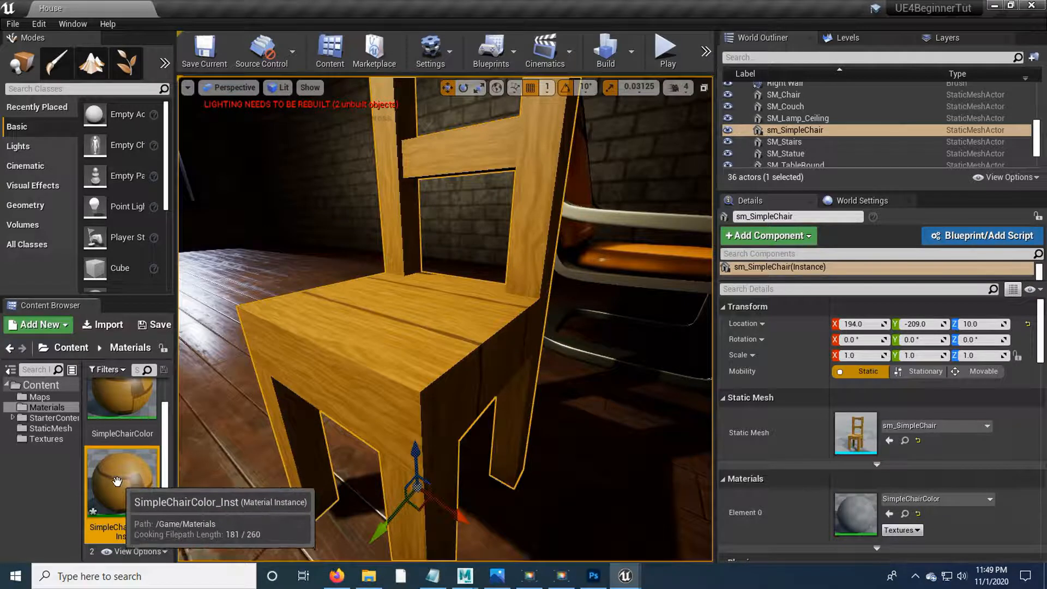
left_click_drag(118, 481, 350, 347)
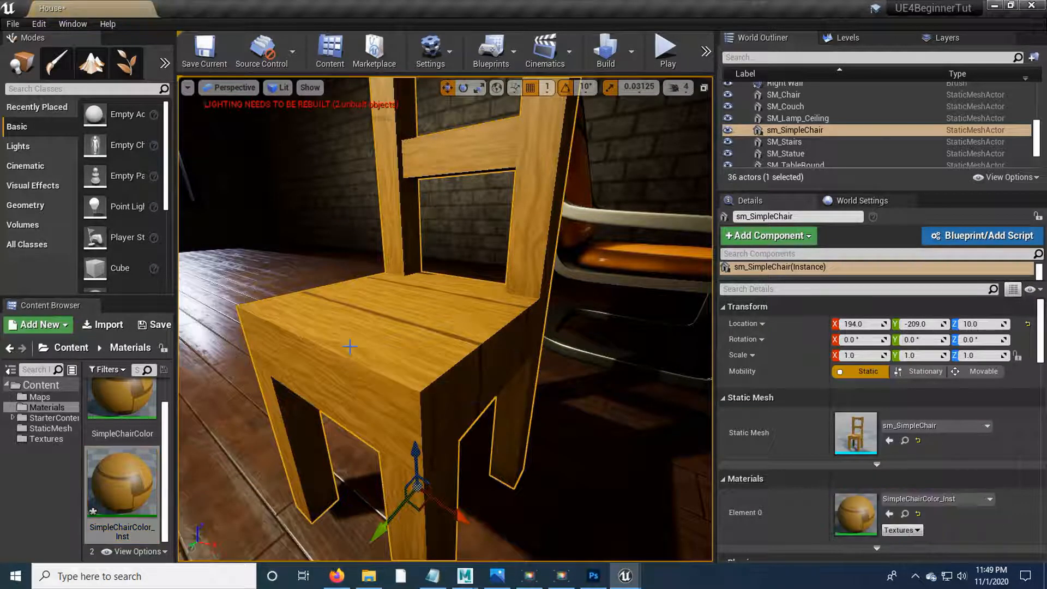
Step: Open SimpleChairColor_Inst in a window beside the chair, enable its NormalValue override and lower it to about 0.81
double_click(118, 473)
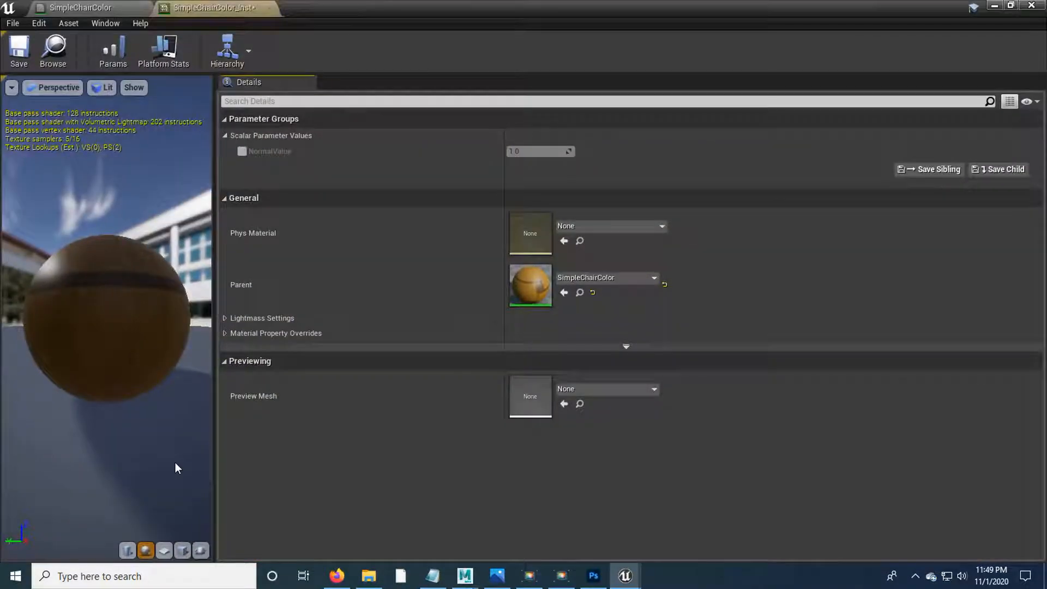
left_click_drag(333, 8, 783, 117)
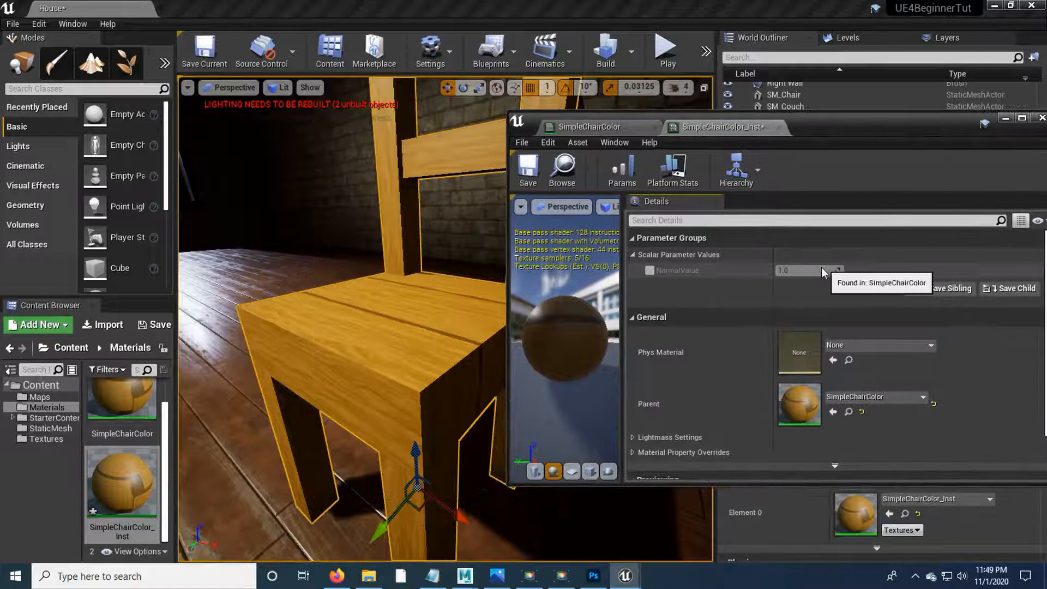
left_click(650, 271)
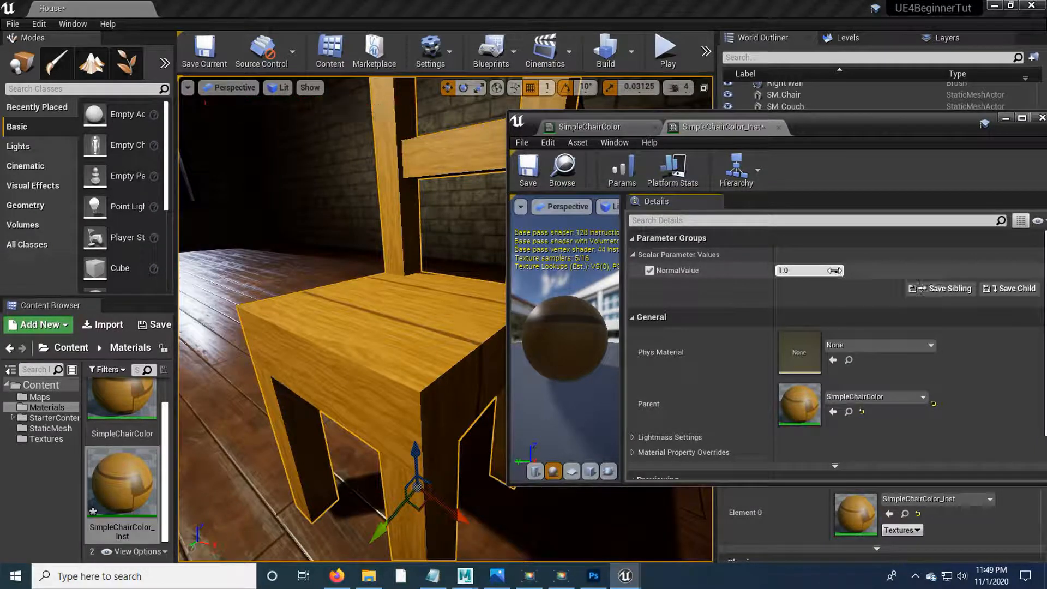
left_click_drag(834, 271, 837, 271)
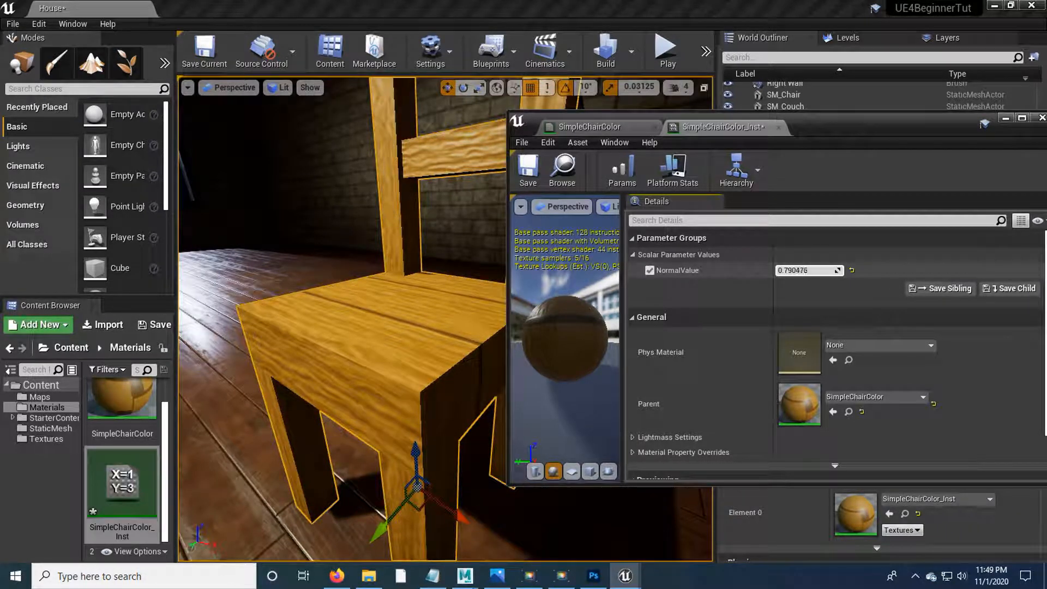
left_click_drag(367, 322, 414, 319)
right_click_drag(415, 319, 393, 245)
left_click_drag(393, 246, 394, 295)
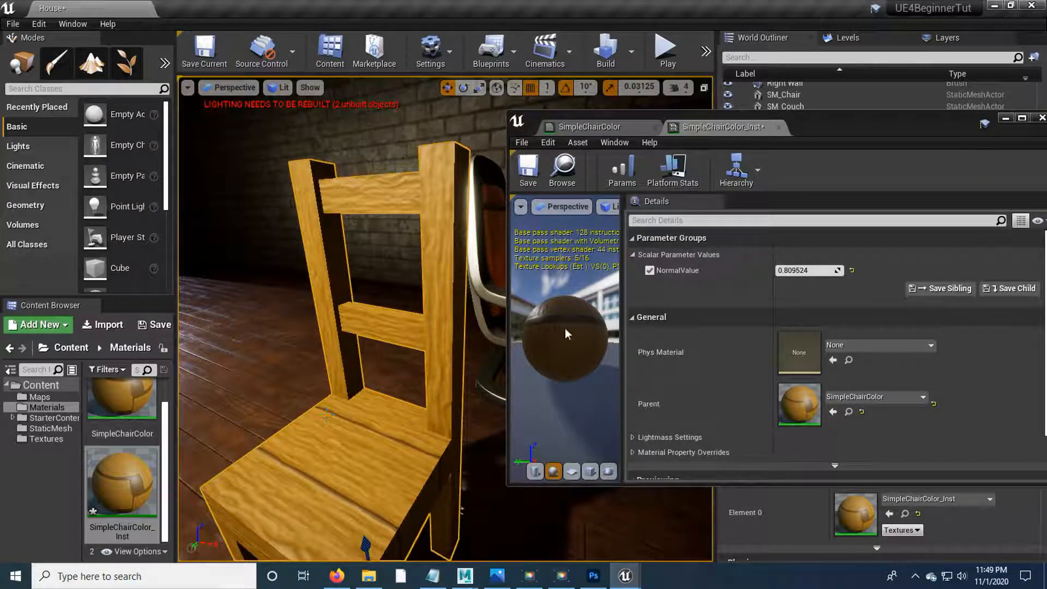
Step: Close the material instance editor and open the SimpleChairColor parent material in a maximized editor
left_click_drag(944, 127, 755, 137)
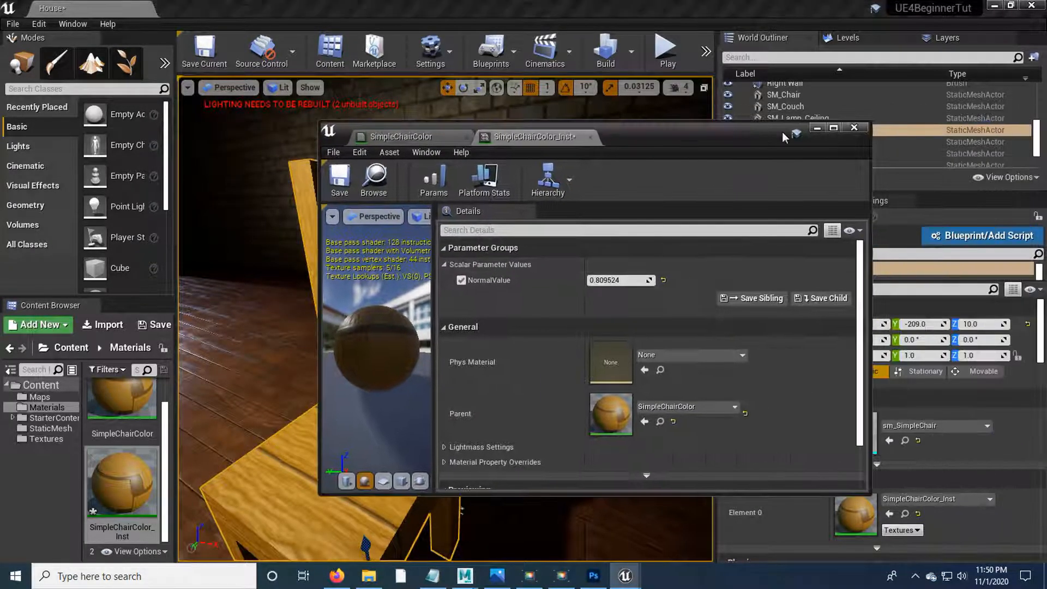
left_click(844, 132)
left_click(136, 389)
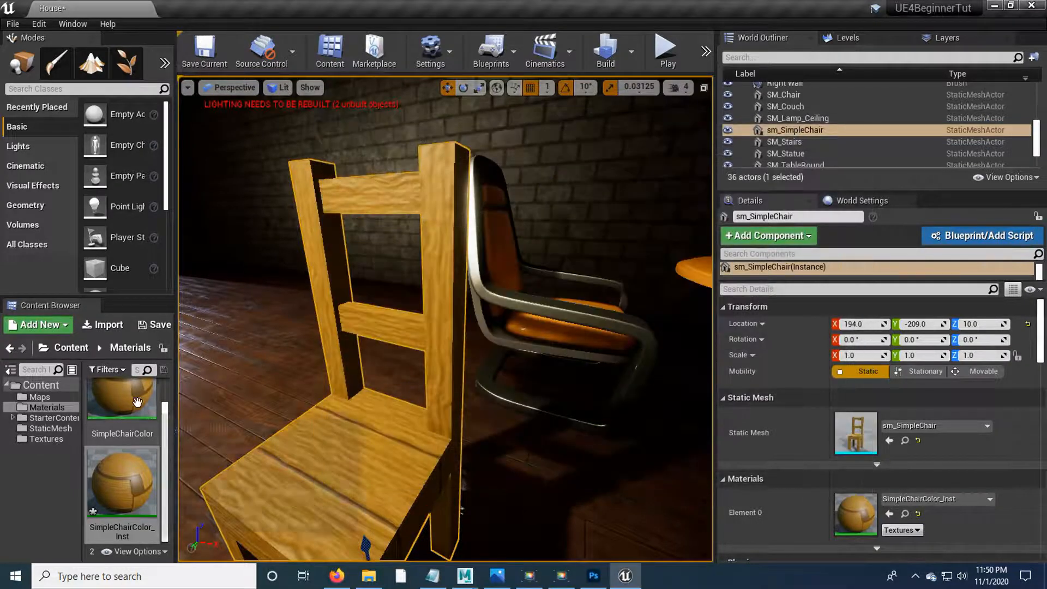
double_click(133, 389)
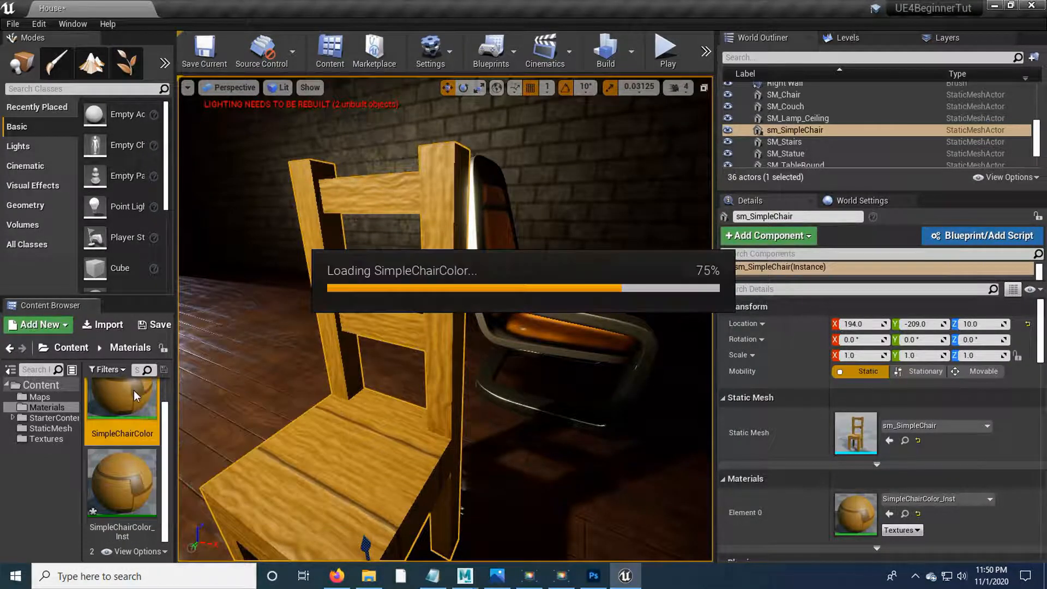
double_click(584, 133)
scroll(609, 345, "up", 2)
scroll(607, 343, "up", 1)
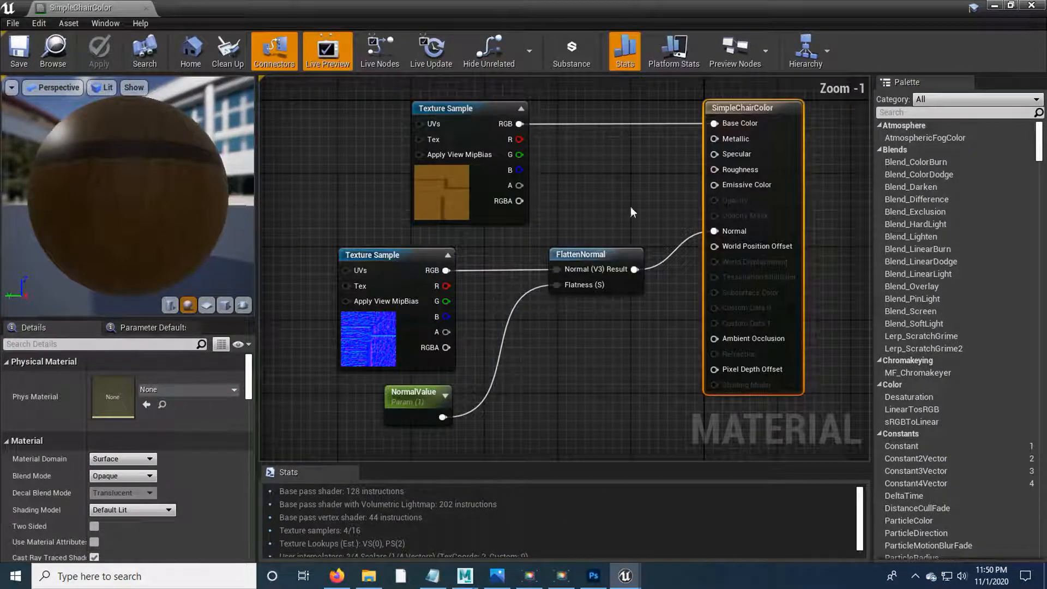
Step: Move the base color Texture Sample up and away in the graph to make room for more parameter nodes
right_click_drag(631, 206, 631, 254)
right_click_drag(716, 234, 684, 186)
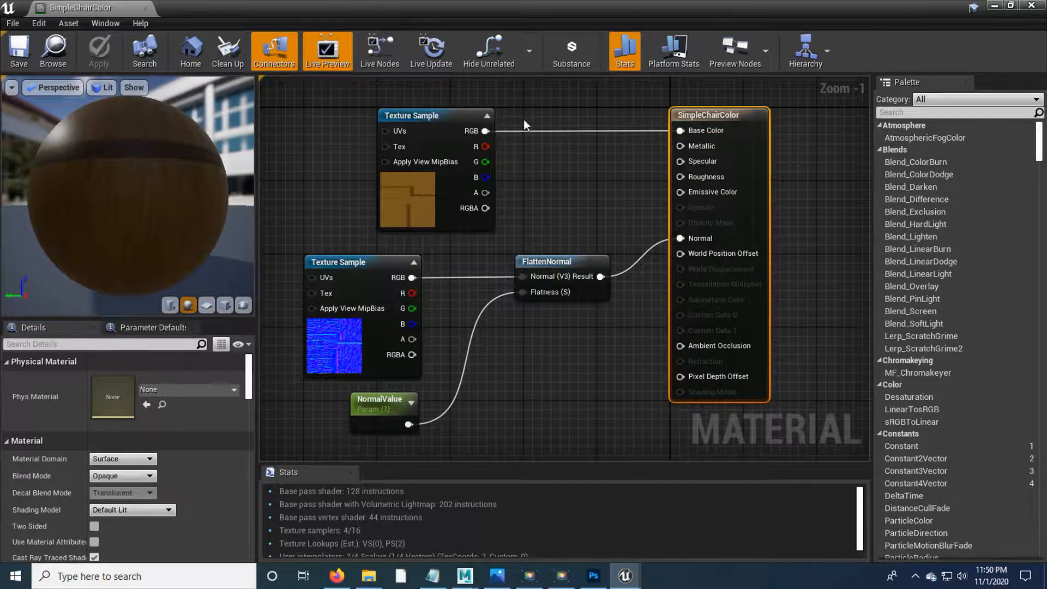
right_click_drag(524, 125, 535, 252)
left_click_drag(438, 272, 361, 106)
right_click_drag(471, 273, 483, 198)
right_click(483, 199)
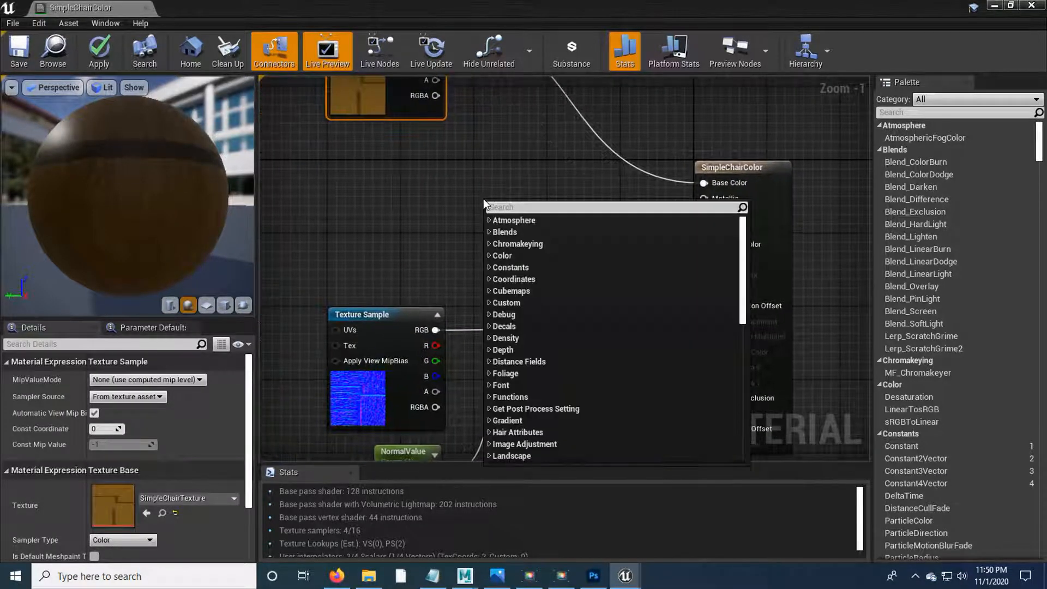
left_click(473, 203)
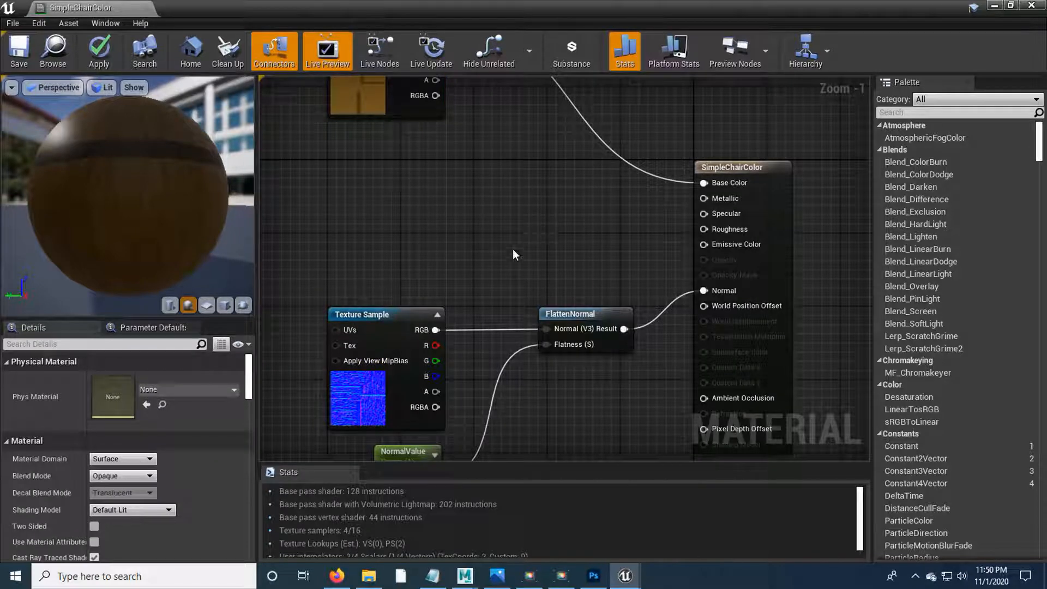
Step: Add a ScalarParameter named Metallic above the normal map nodes and connect it to the material's Metallic input
left_click(473, 162)
type("ssss")
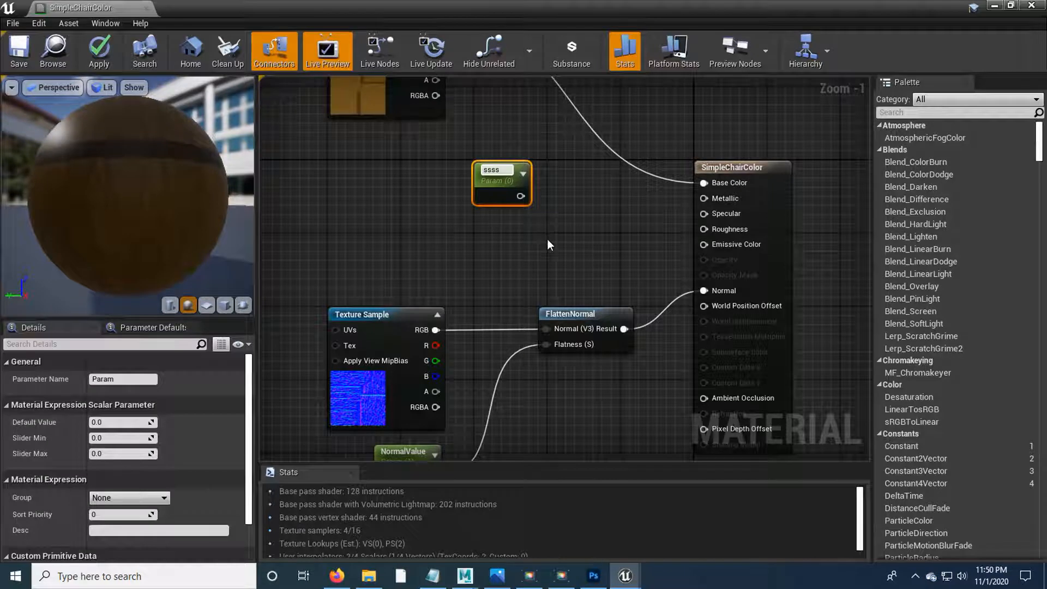
key("BackSpace")
key("BackSpace")
key("BackSpace")
key("BackSpace")
type("Metallic")
key("Return")
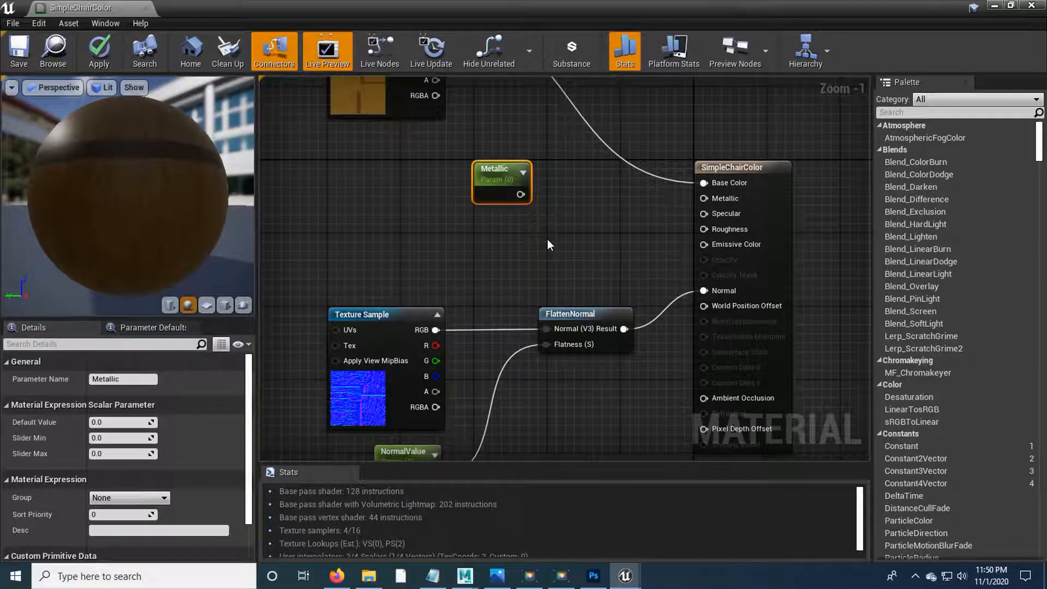
left_click_drag(521, 194, 704, 198)
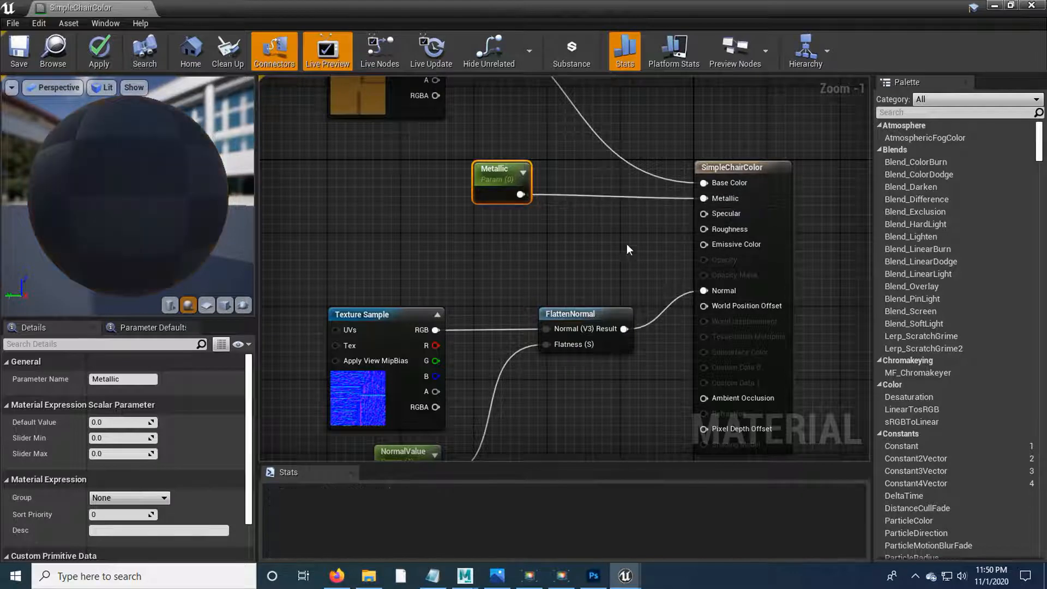
Step: Paste a copy of the Metallic parameter beneath it, connect it to the material's Specular input and rename it Specular
right_click_drag(480, 258, 474, 225)
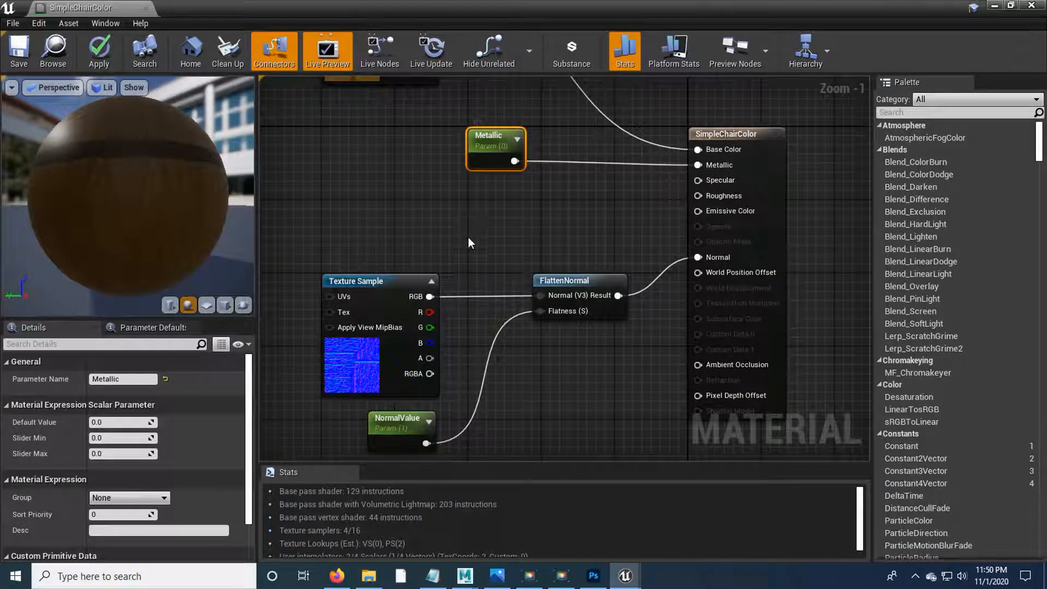
key("ctrl+v")
left_click_drag(507, 255, 701, 180)
left_click(123, 378)
type("Specular")
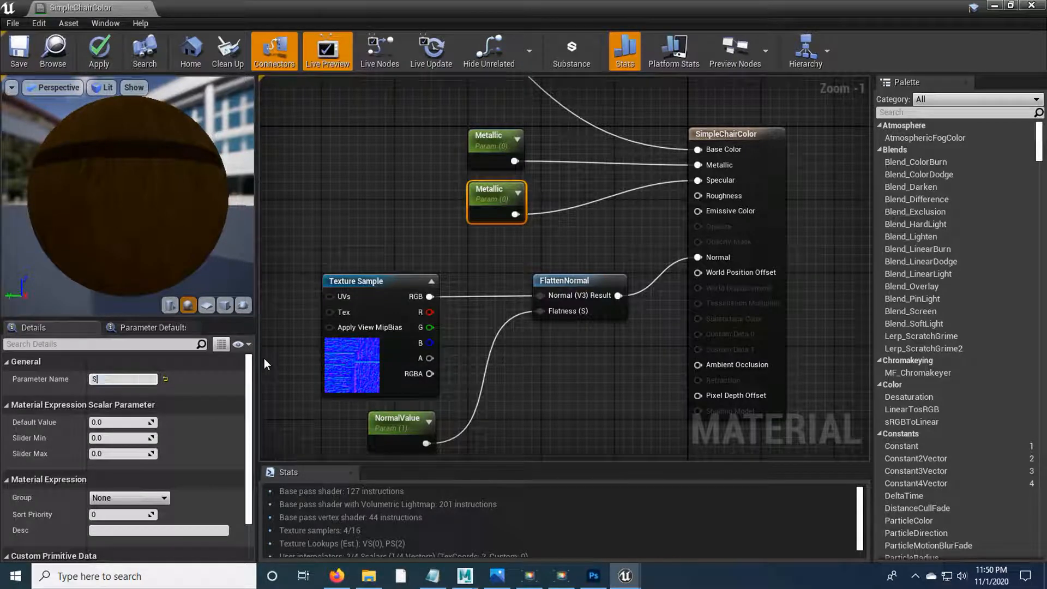
key("Return")
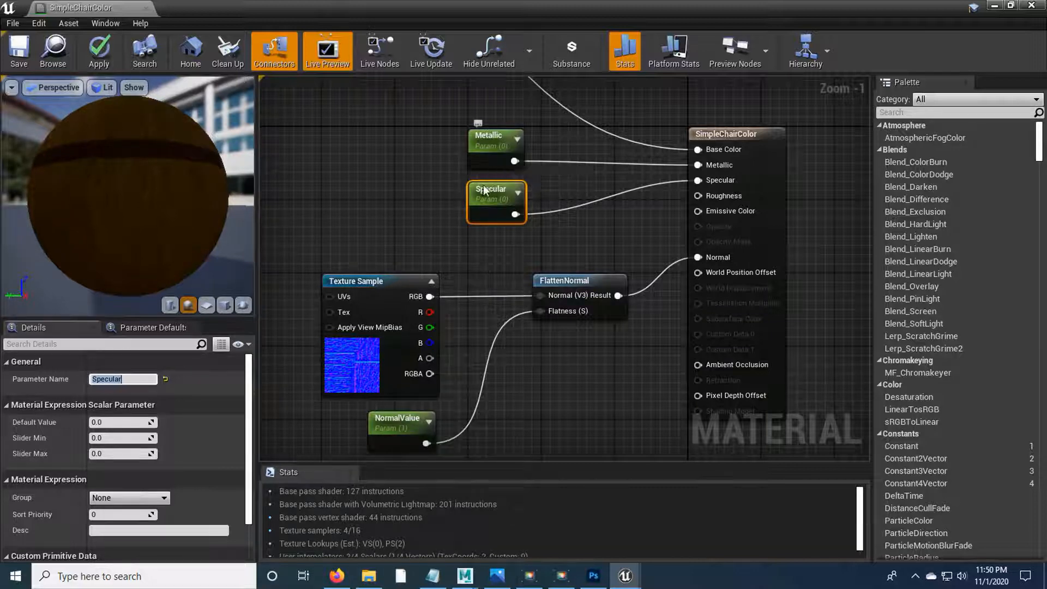
Step: Duplicate the Specular parameter, place the copy beneath it and connect it to the material's Roughness input
left_click(489, 204)
key("ctrl+c")
key("ctrl+v")
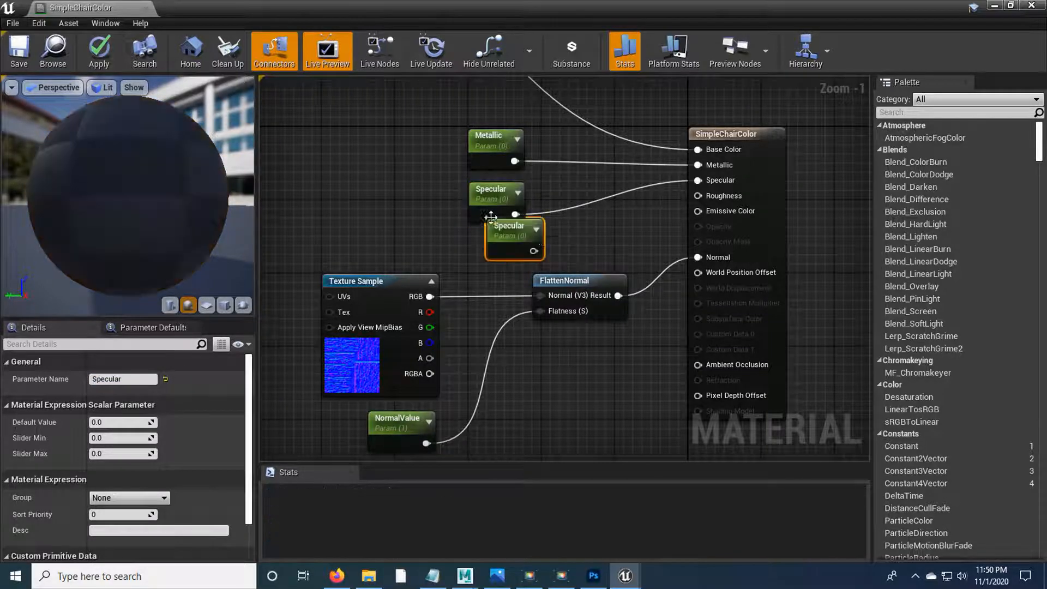
left_click_drag(528, 239, 699, 195)
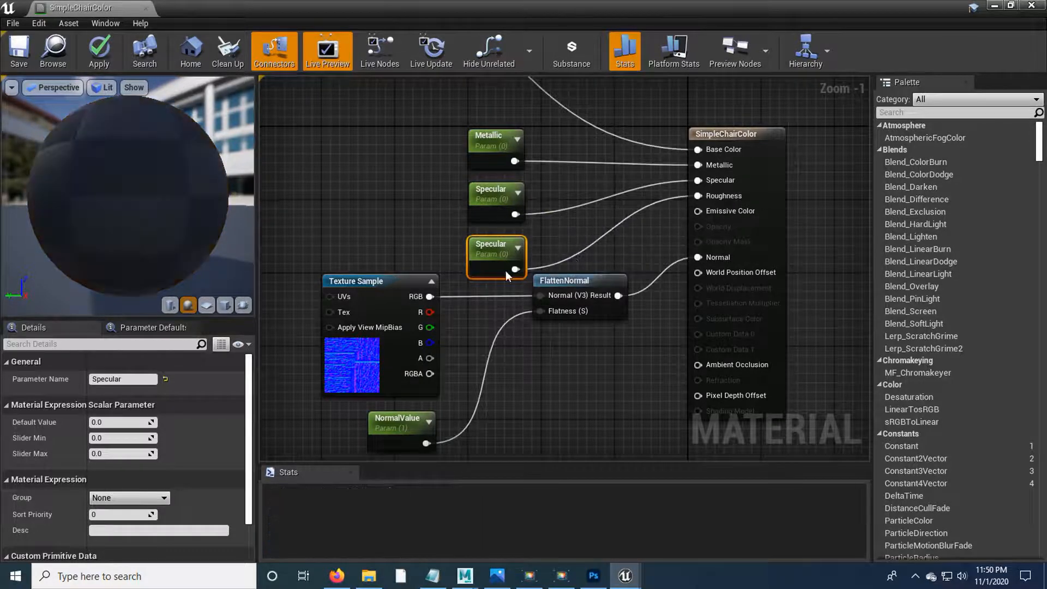
Step: Move the normal map's Texture Sample and FlattenNormal node group down, clear of the scalar parameters
left_click_drag(304, 321, 596, 421)
left_click_drag(589, 192, 564, 244)
right_click_drag(565, 205, 548, 291)
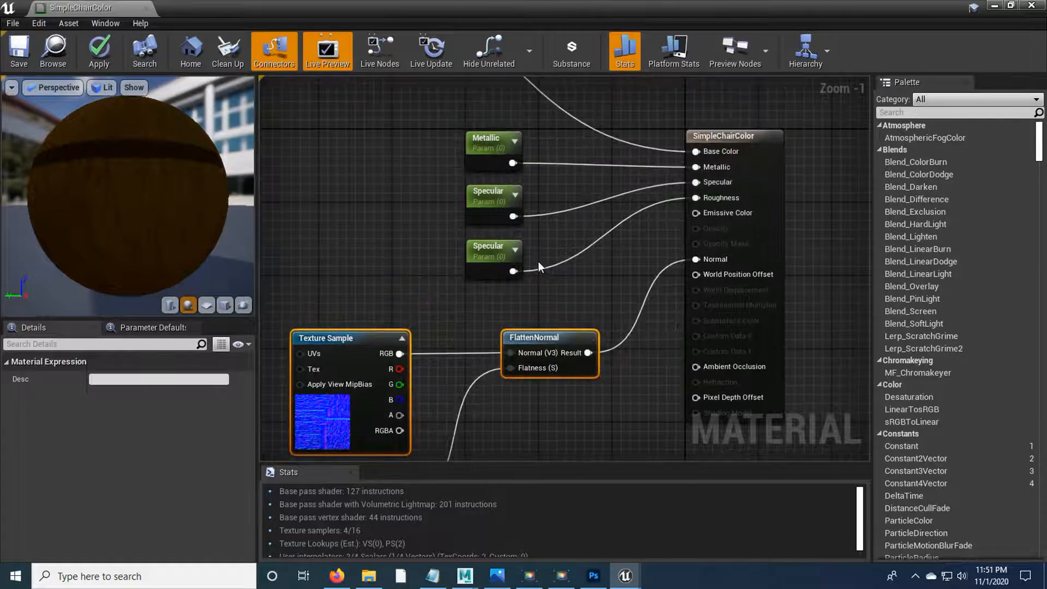
Step: Rename the duplicated parameter that feeds the Roughness input as Roughness
left_click(489, 241)
left_click(125, 379)
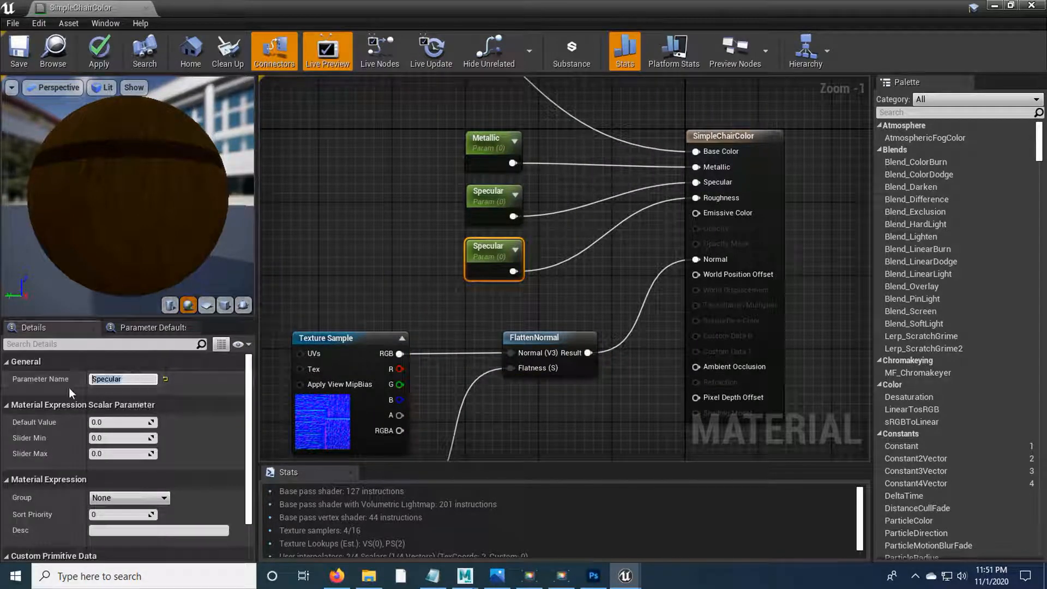
type("Roughness")
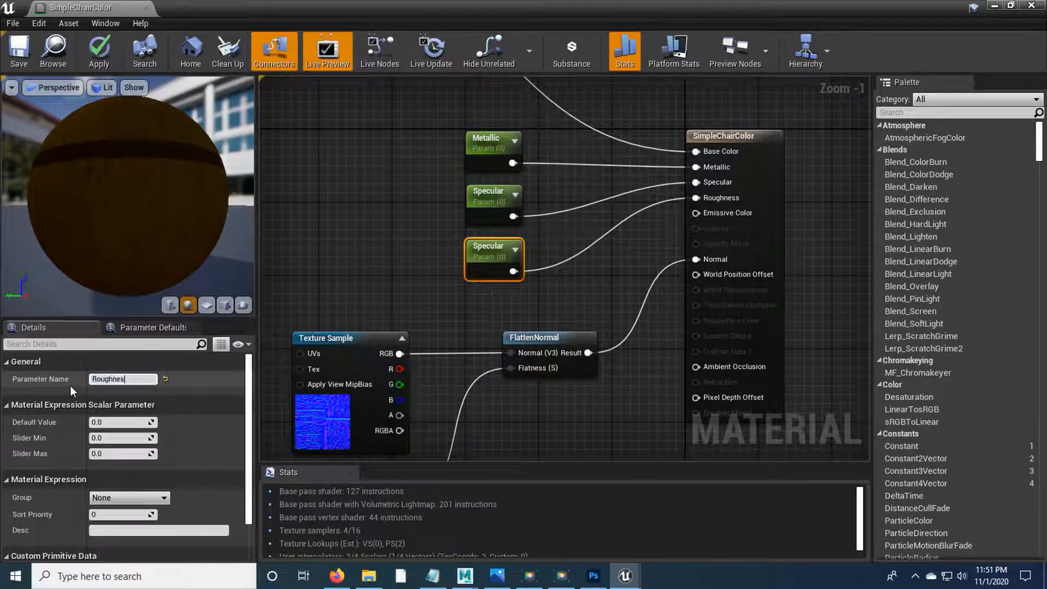
key("Return")
Step: Rotate the preview sphere and set the Roughness parameter's default value to 1
left_click_drag(156, 232, 191, 300)
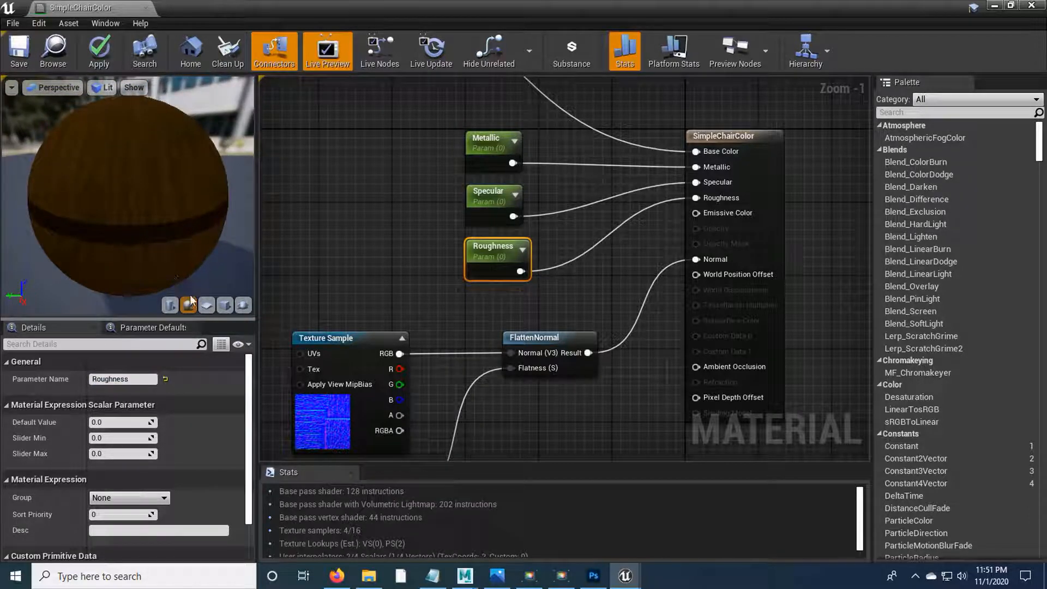
left_click(132, 425)
type("1")
key("Return")
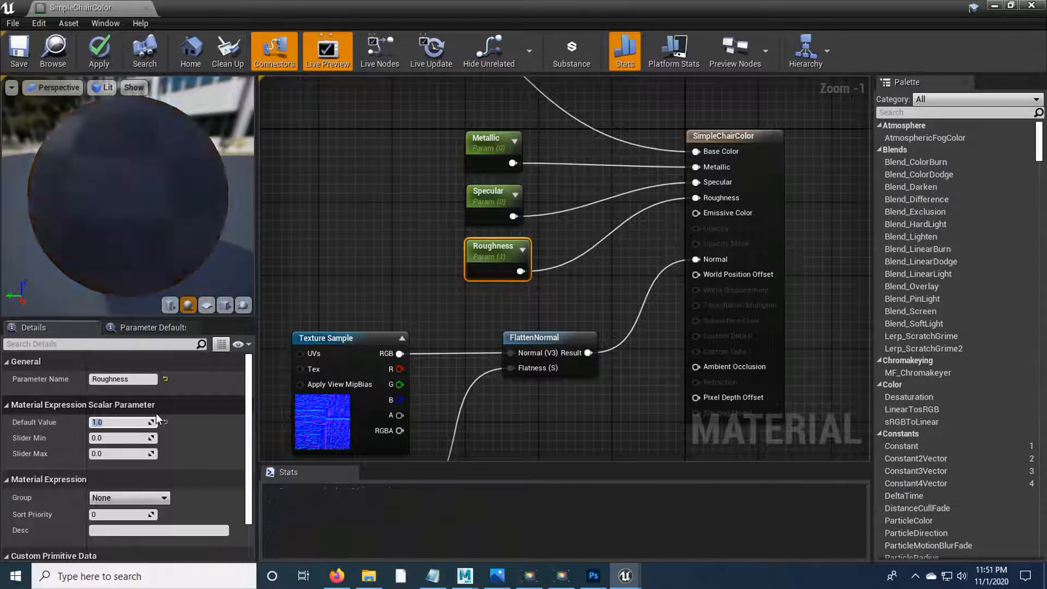
Step: Set the Specular parameter's default value to 0.01
left_click(486, 211)
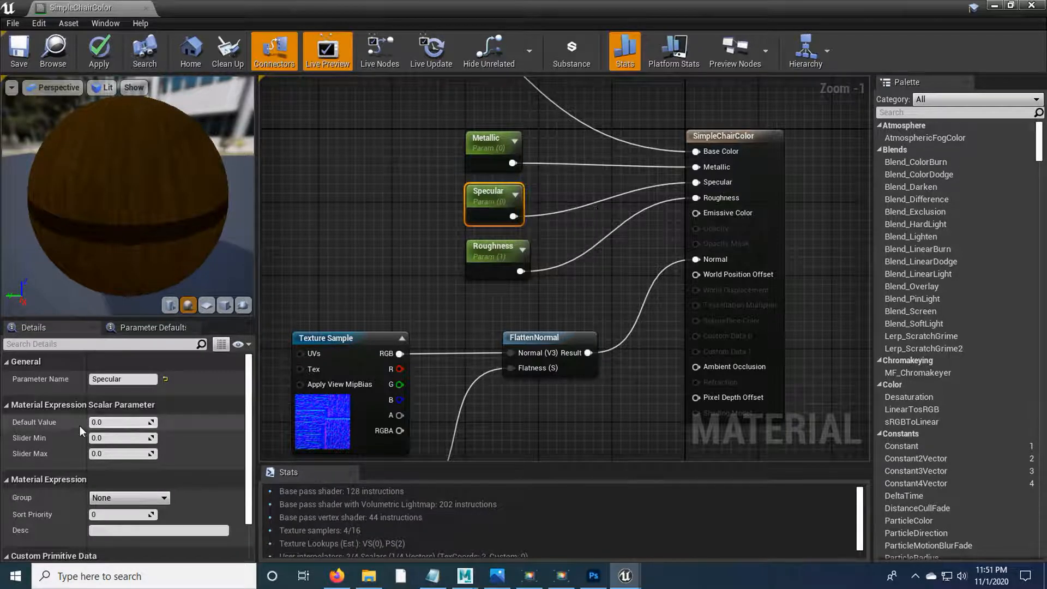
left_click(102, 421)
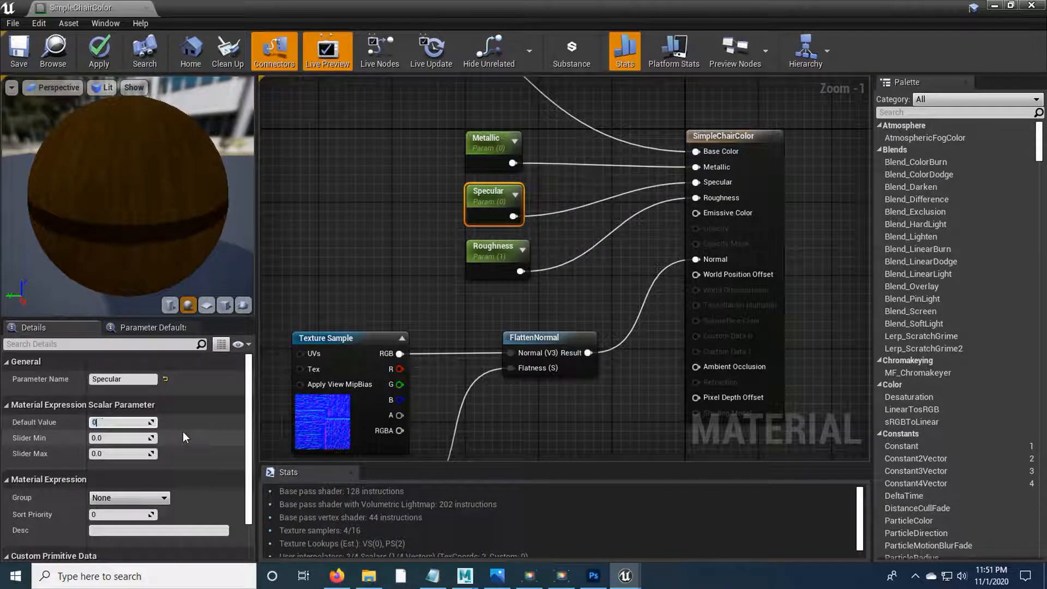
type("1")
key("Return")
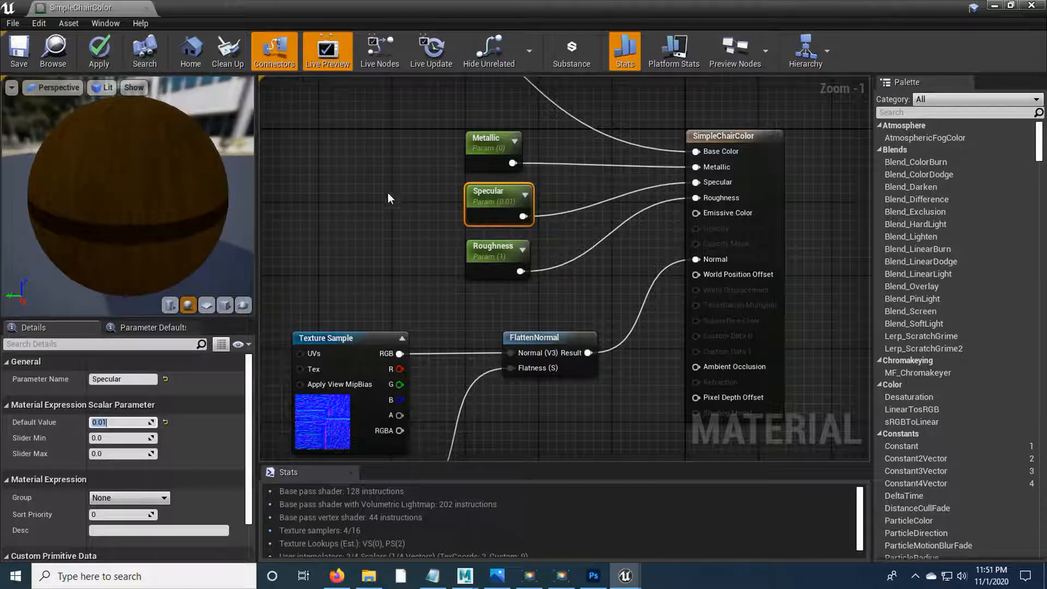
Step: Apply and save the SimpleChairColor material with its scalar parameters, and return to the level
left_click(474, 166)
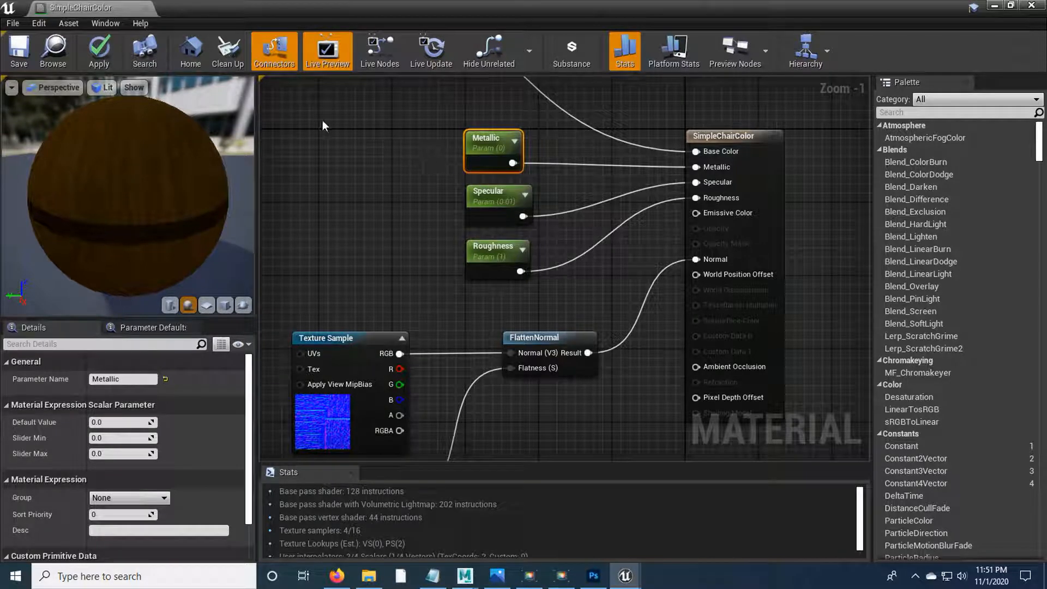
left_click(98, 57)
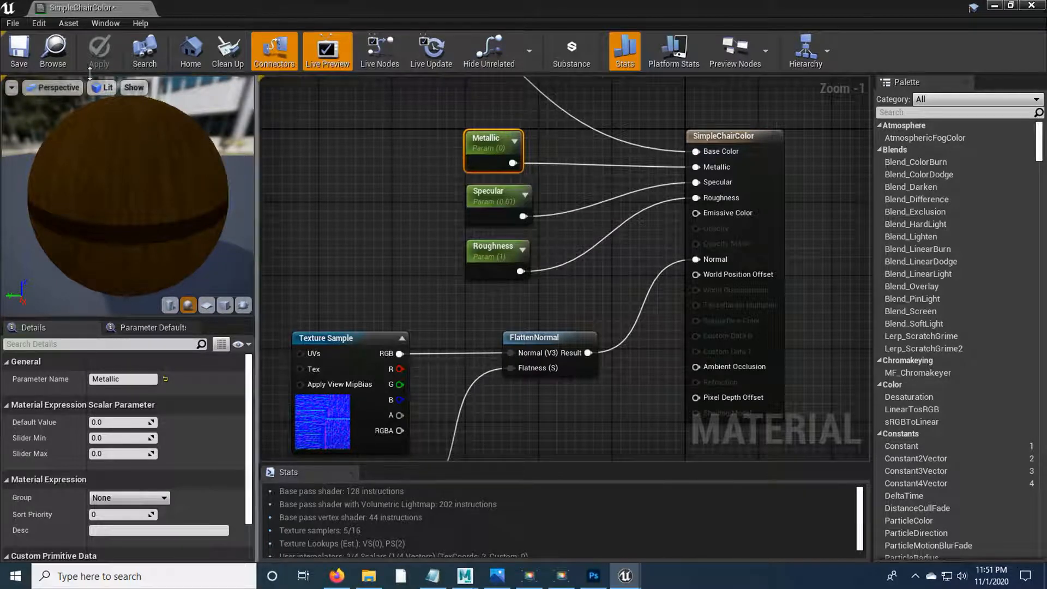
key("ctrl+s")
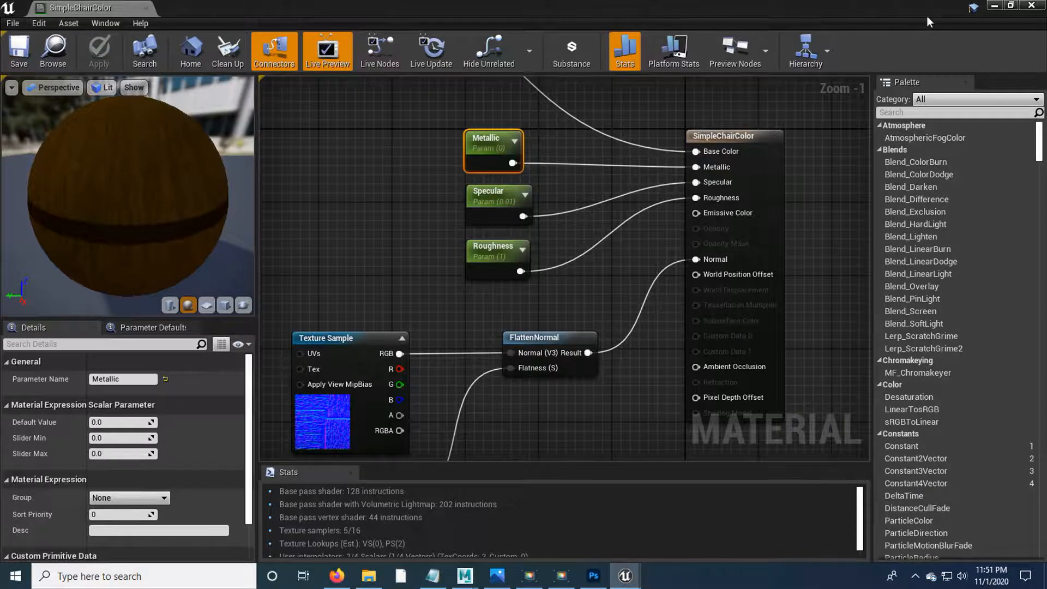
left_click(992, 6)
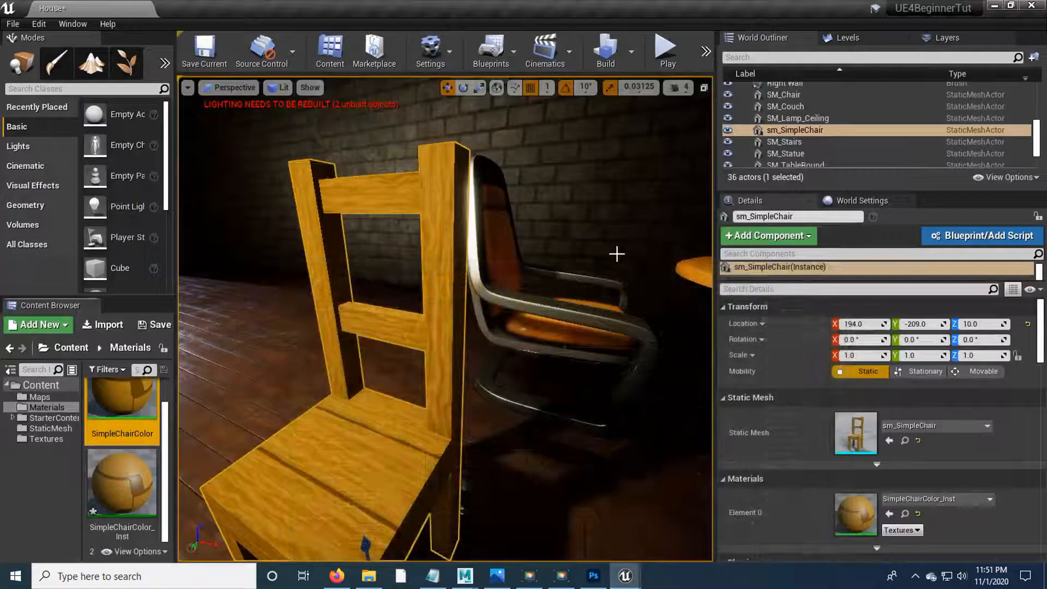
Step: Open the SimpleChairColor_Inst material instance and place its window so the chair in the level stays in view
double_click(128, 483)
left_click_drag(387, 22, 768, 104)
mouse_move(446, 282)
right_mouse_down()
mouse_move(437, 278)
mouse_move(447, 251)
mouse_move(425, 278)
mouse_move(437, 289)
right_mouse_up()
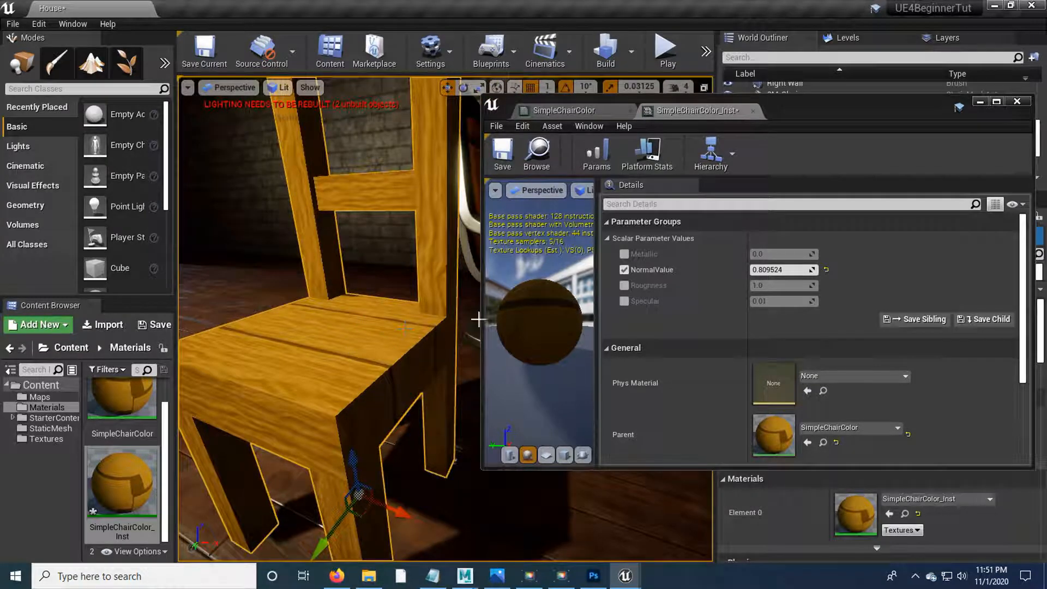
Step: Enable the Metallic override in the material instance and set it to 1
left_click(625, 254)
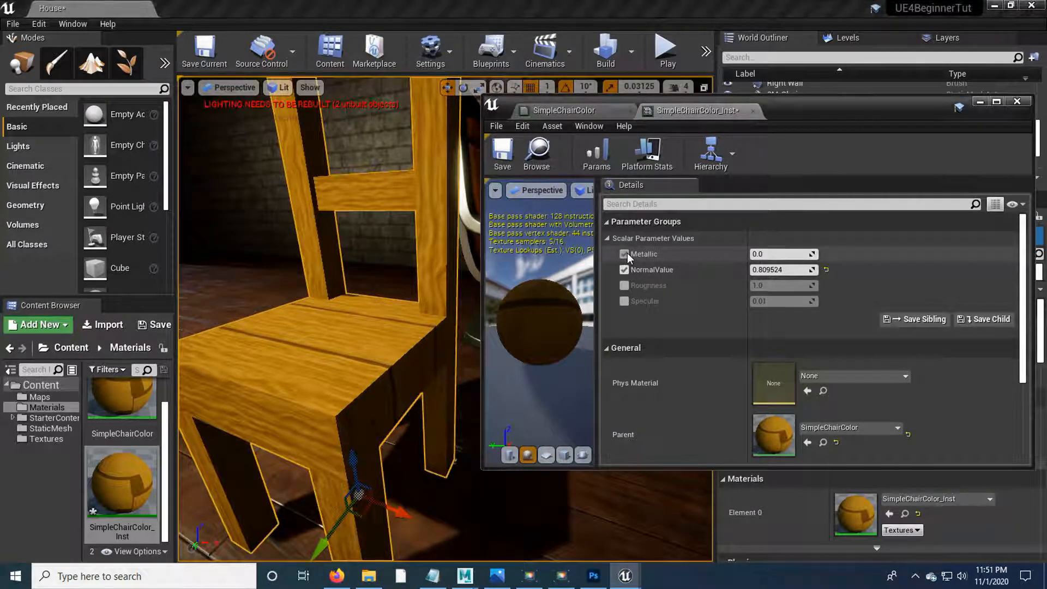
left_click(769, 256)
type("1")
key("Return")
Step: Enable the Roughness override in the material instance and set it to 0
left_click_drag(420, 322, 387, 316)
left_click(624, 285)
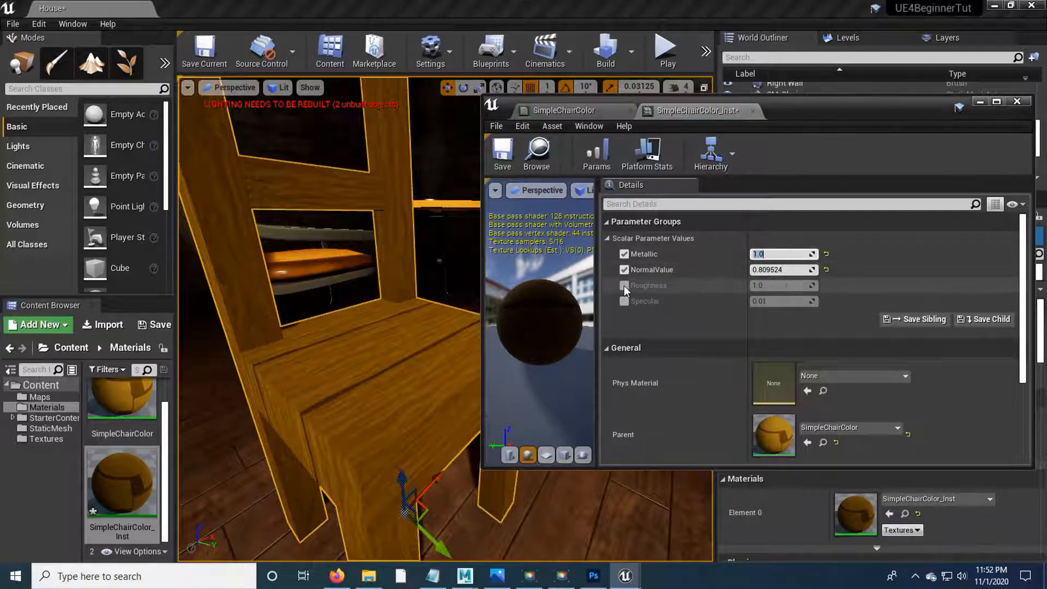
left_click(779, 285)
type("0")
key("Return")
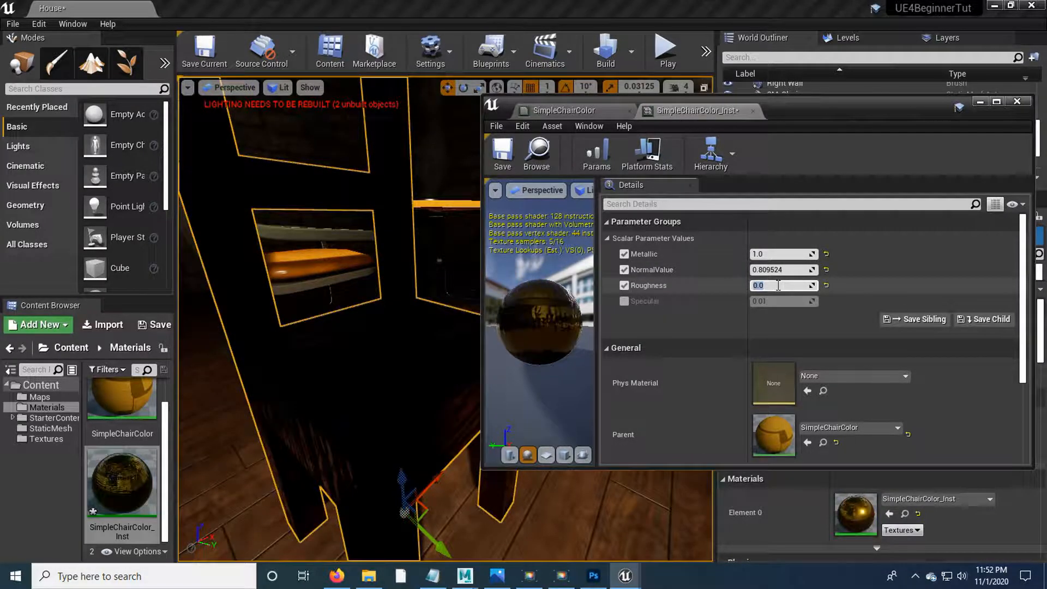
Step: Enable the Specular override in the material instance and set it to 1
left_click_drag(386, 388, 295, 414, "alt")
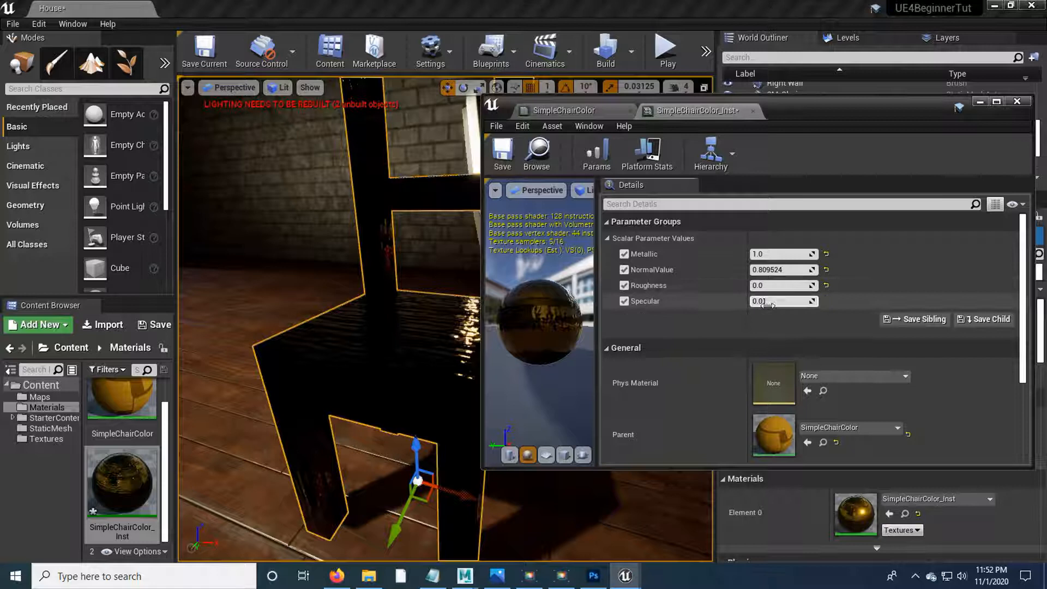
type("1")
key("Return")
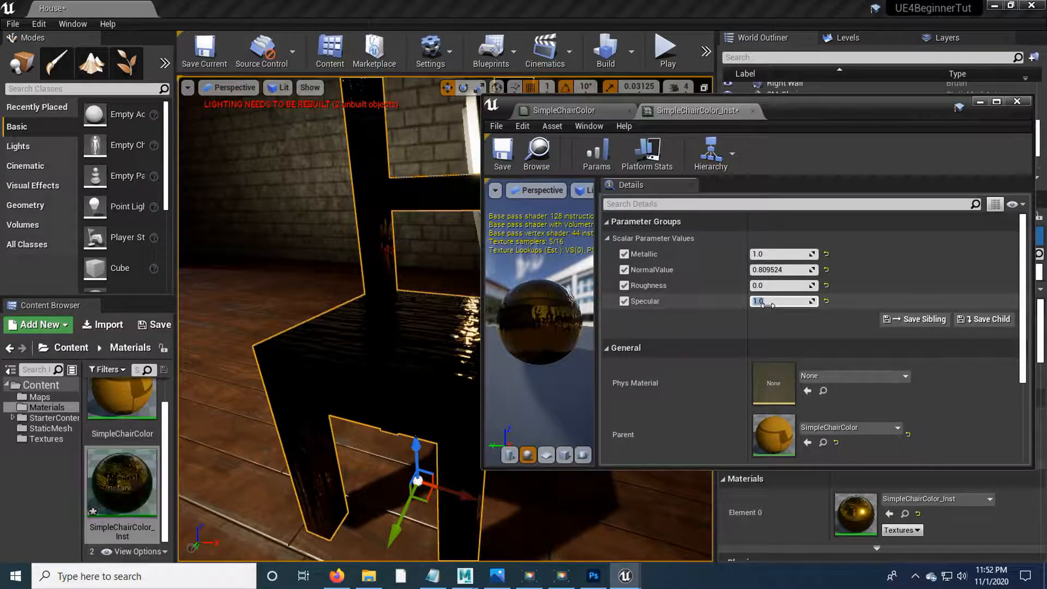
Step: Set the material instance's Metallic value to 0
left_click_drag(431, 355, 400, 355)
left_click(775, 255)
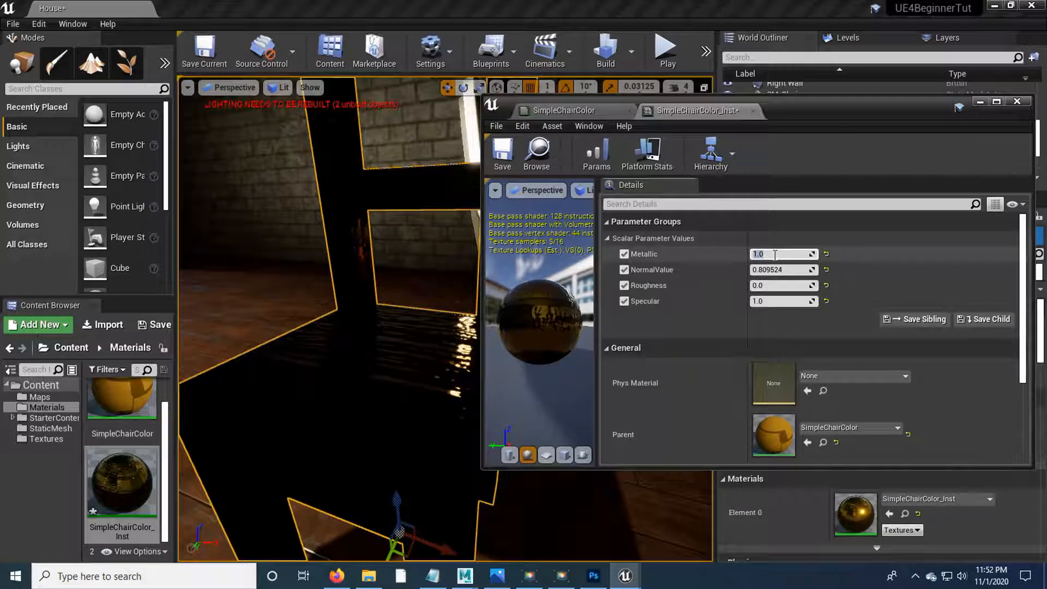
type("0")
key("Return")
Step: Set the material instance's Roughness value to 0.5
left_click_drag(417, 357, 436, 417)
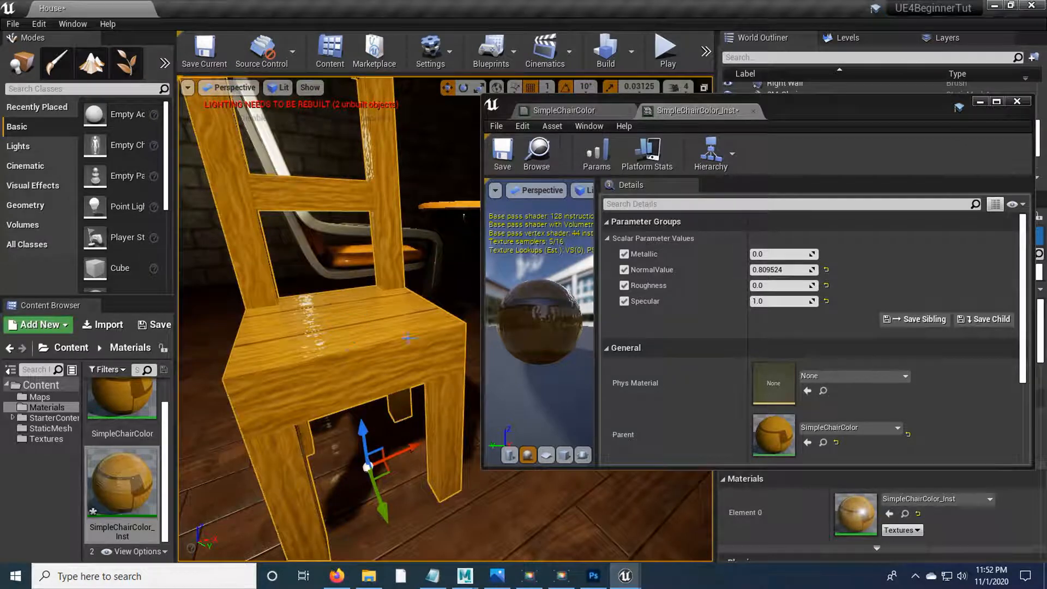
left_click(780, 288)
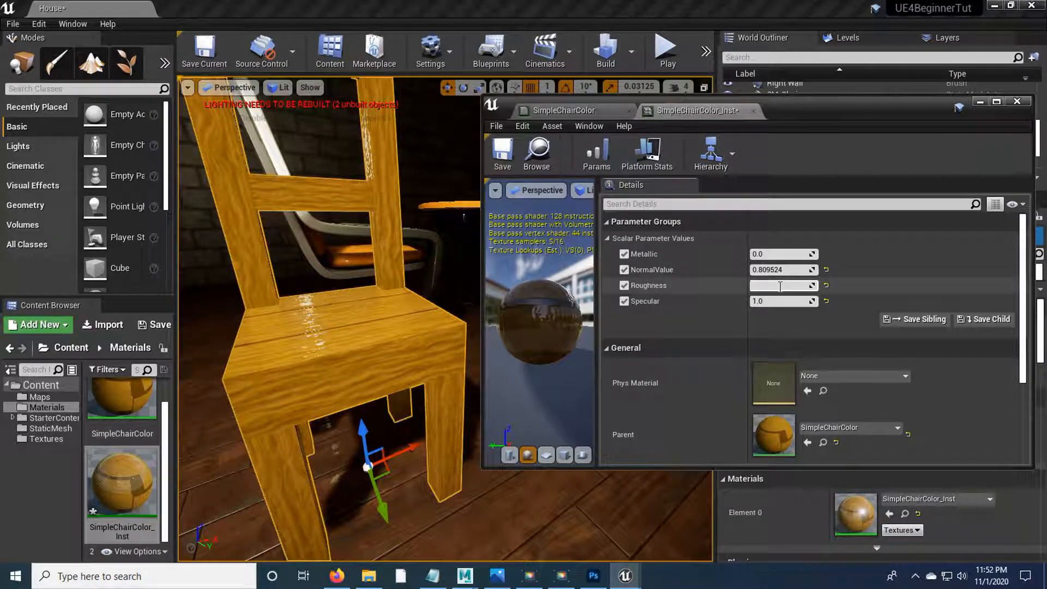
type("0.5")
key("Return")
Step: Check the chair's shine from other angles and set the material instance's Roughness value to 3
left_click_drag(349, 277, 262, 289, "alt")
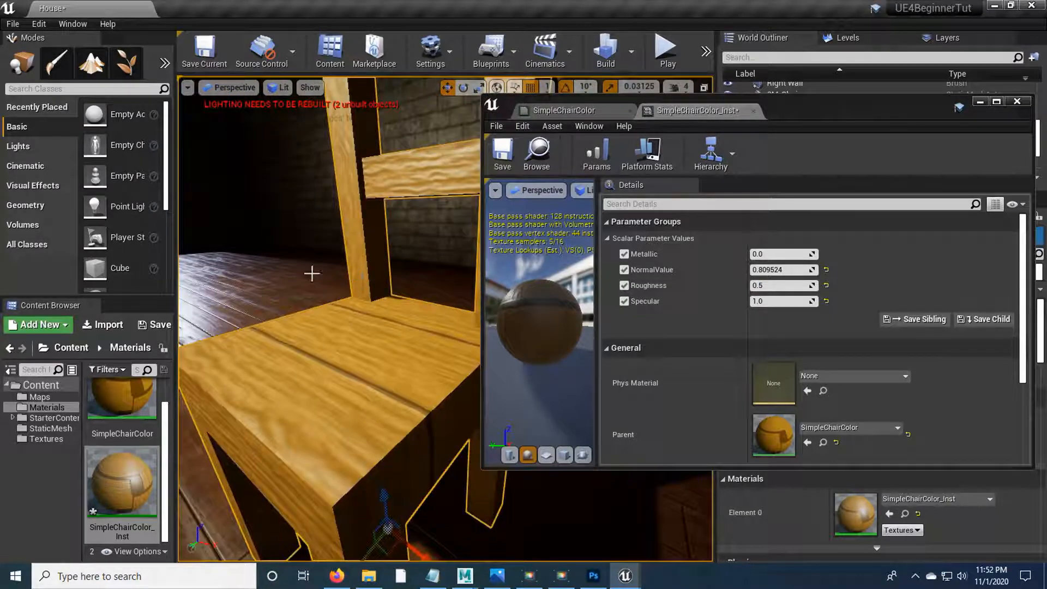
scroll(380, 322, "down", 4)
scroll(380, 323, "up", 4)
left_click(766, 300)
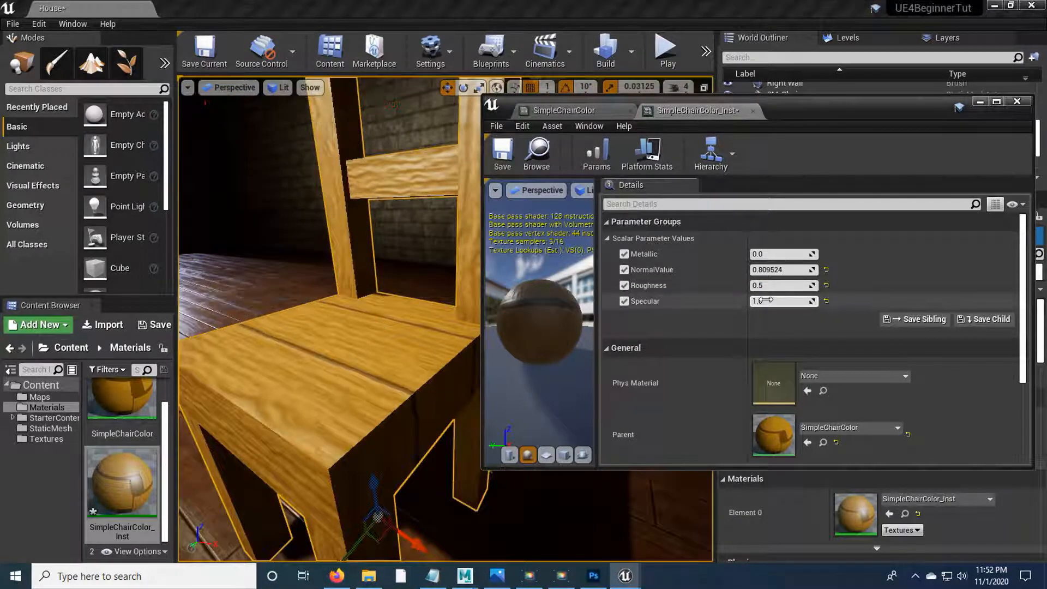
mouse_move(401, 263)
right_mouse_down()
mouse_move(420, 244)
mouse_move(420, 212)
mouse_move(409, 260)
right_mouse_up()
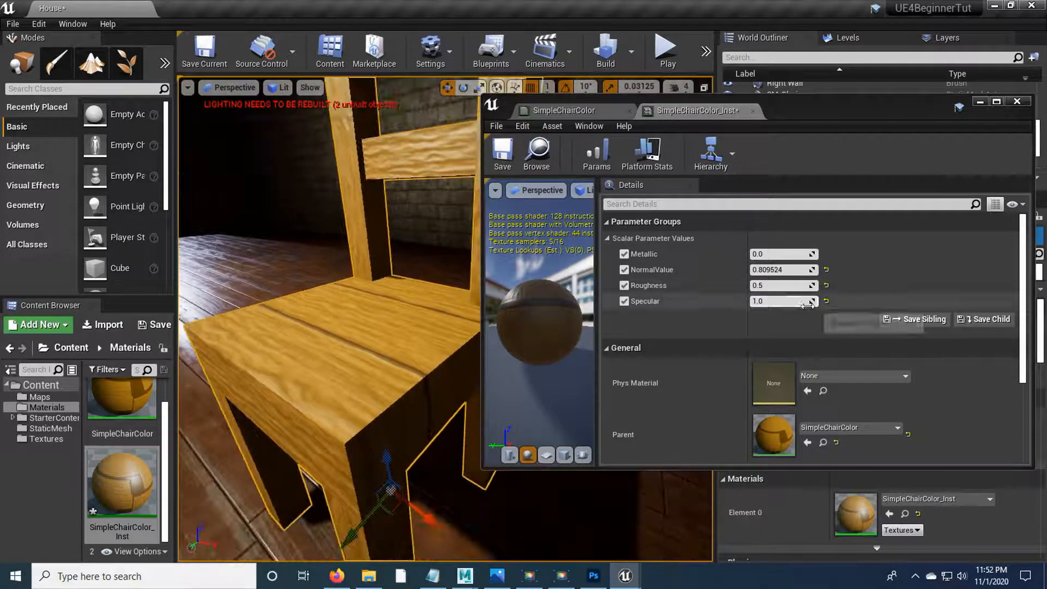
left_click(767, 287)
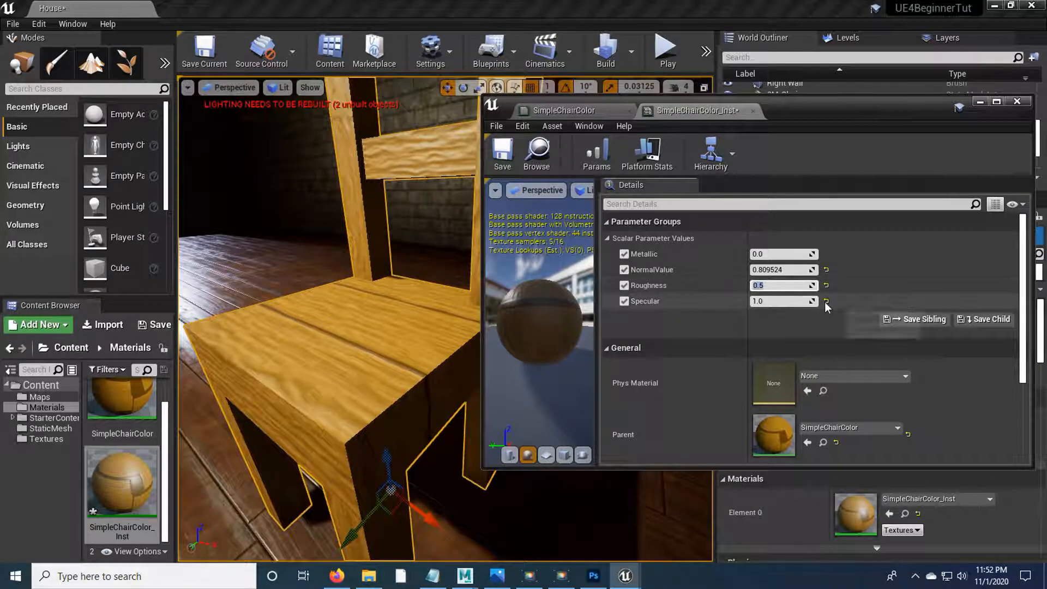
type(".3")
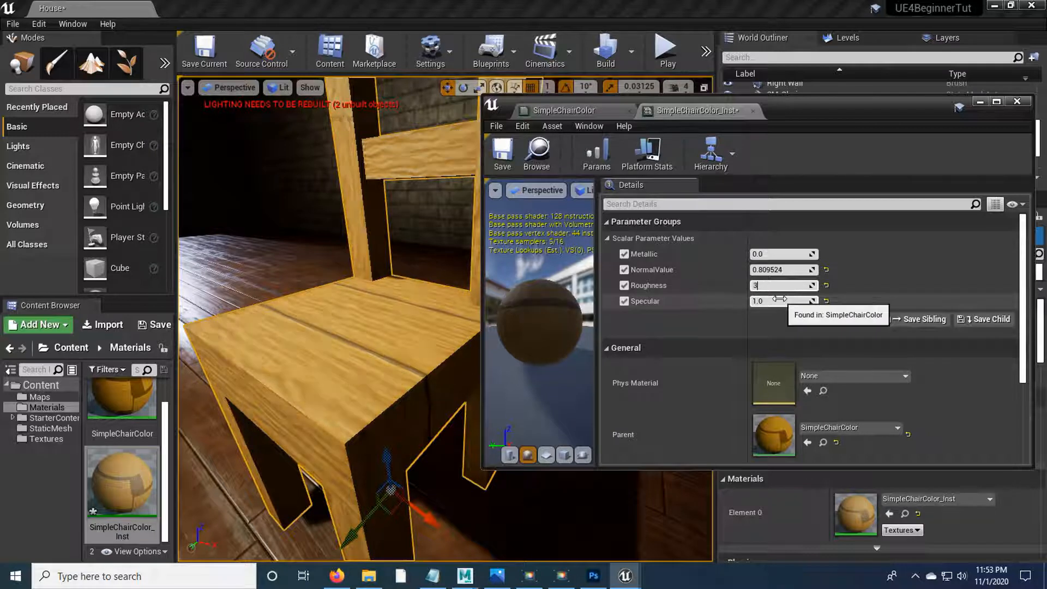
Step: Set the material instance's Specular value to 0.25 and save the current level
left_click(780, 301)
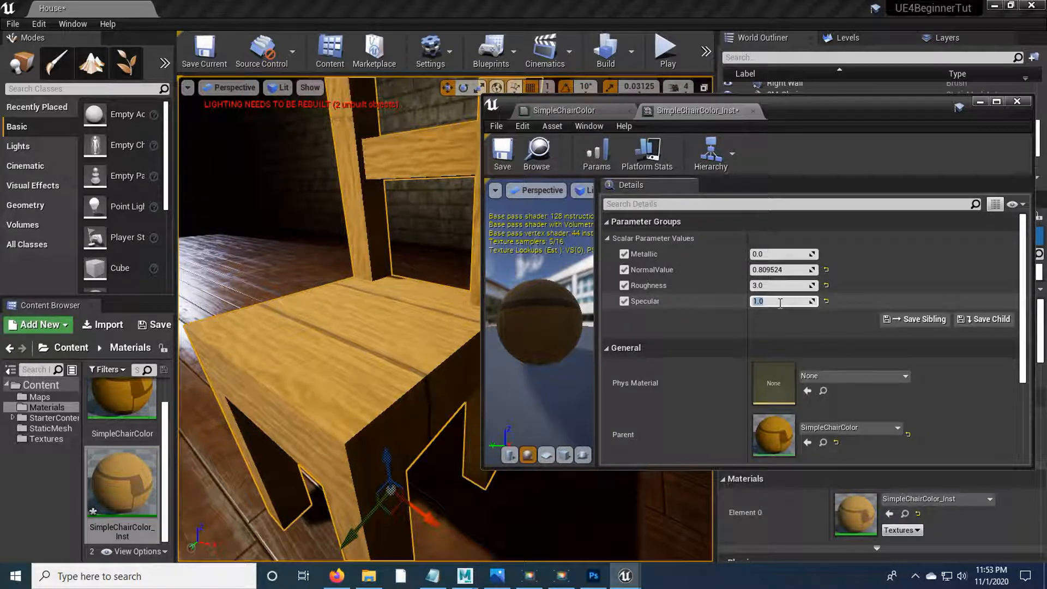
type(".25")
key("Return")
right_click_drag(404, 283, 300, 159)
left_click(205, 52)
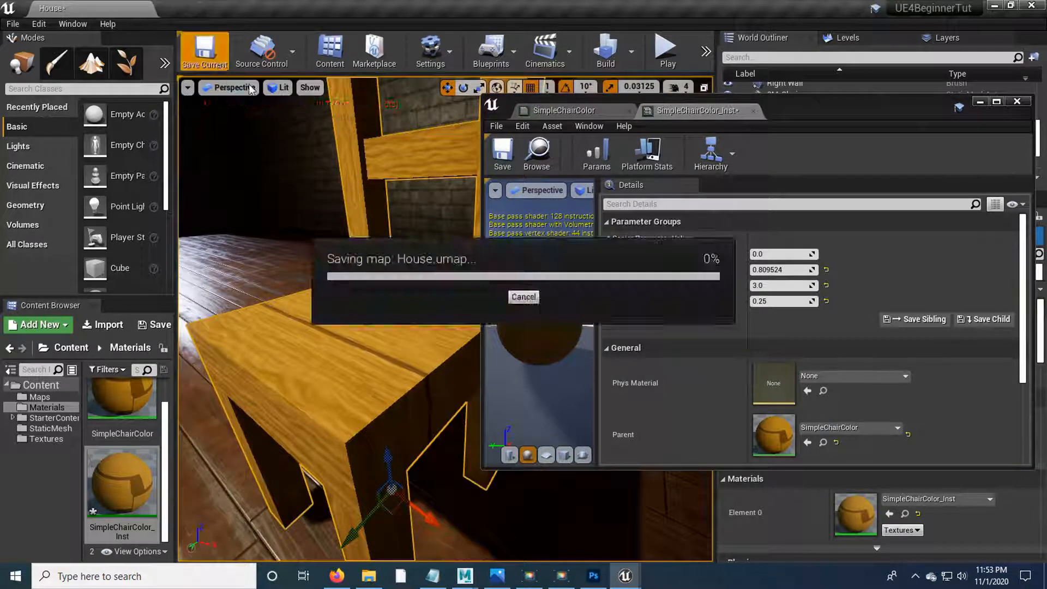
Step: Reopen the parent SimpleChairColor material in a maximised editor and delete its Metallic parameter node
left_click(625, 254)
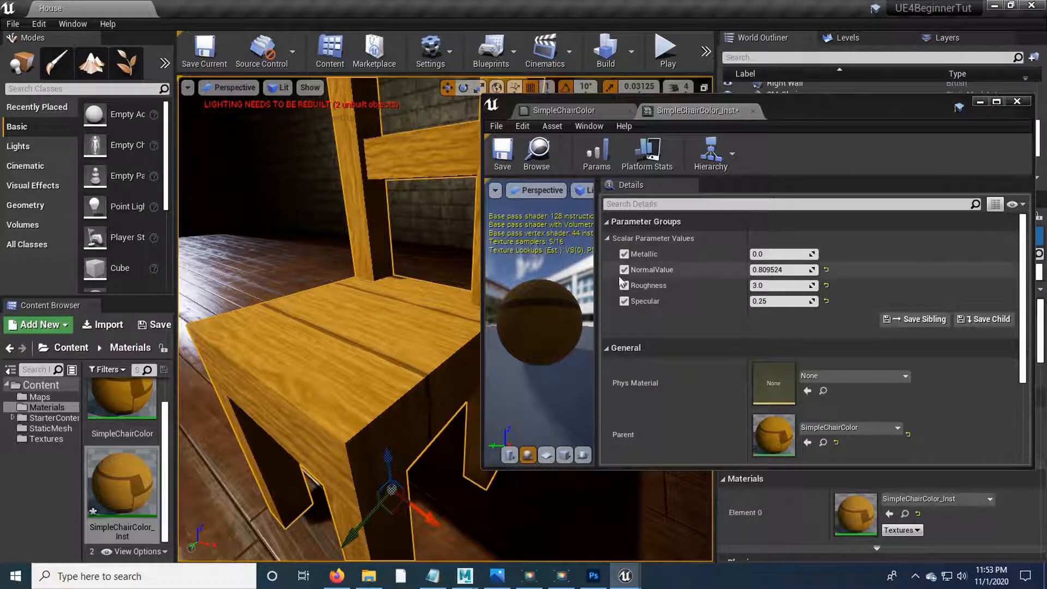
double_click(119, 404)
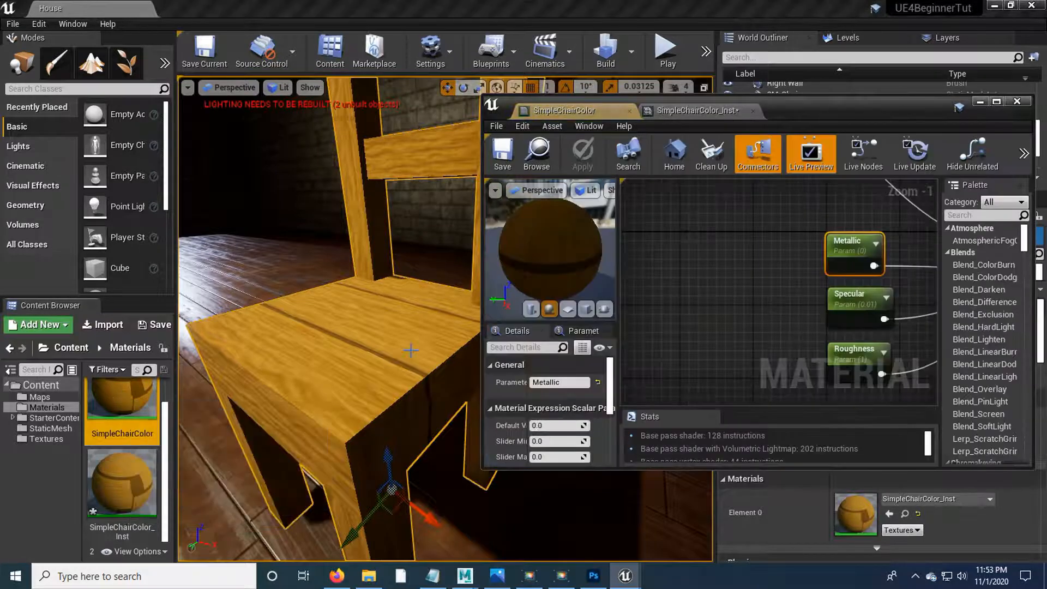
double_click(834, 104)
right_click_drag(440, 154, 435, 263)
left_click(414, 265)
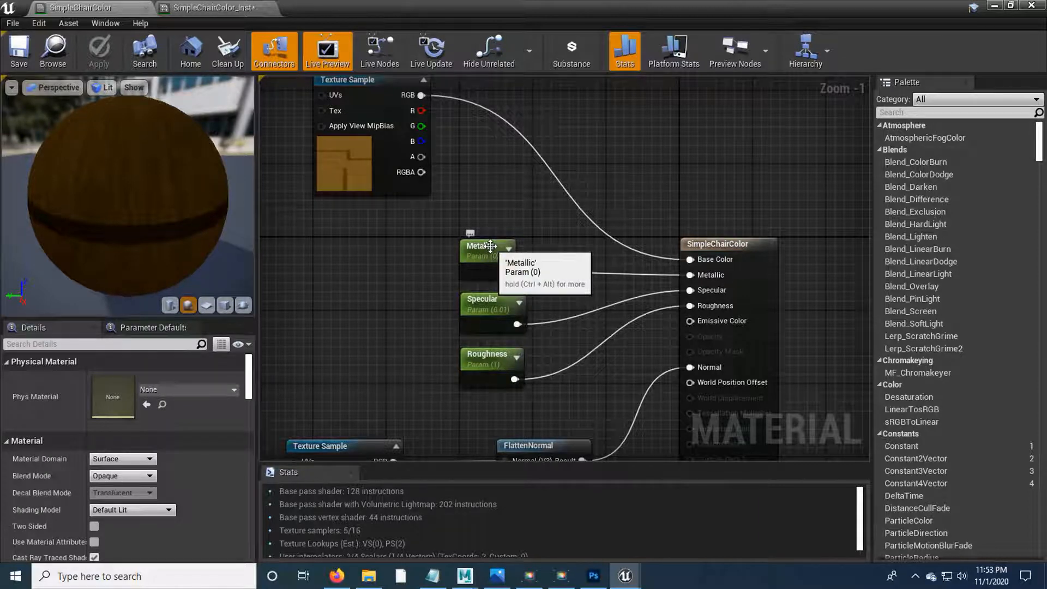
mouse_move(490, 246)
left_mouse_down()
mouse_move(479, 235)
mouse_move(488, 239)
left_mouse_up()
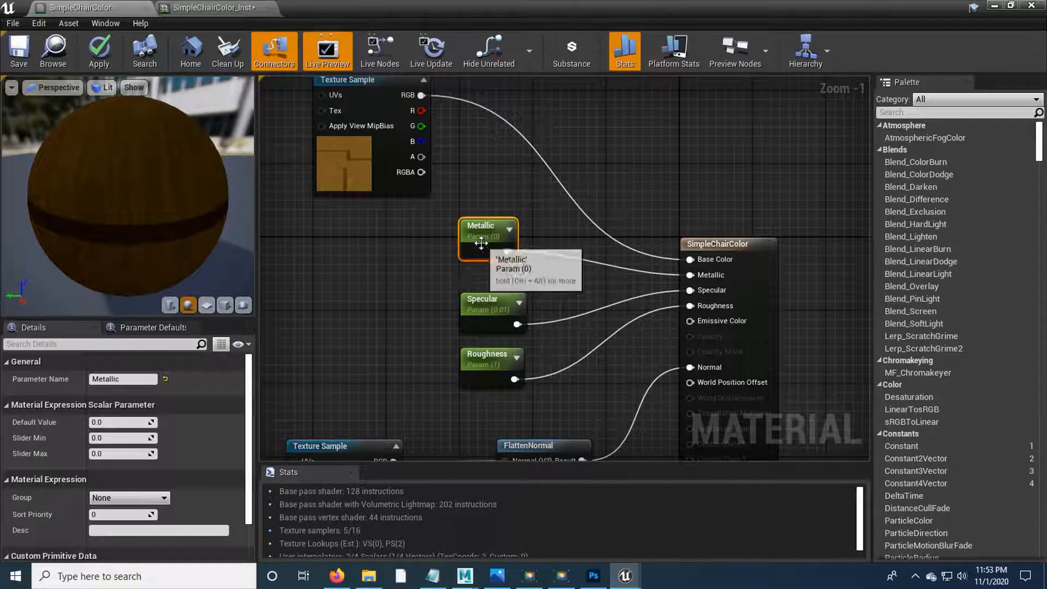
key("Delete")
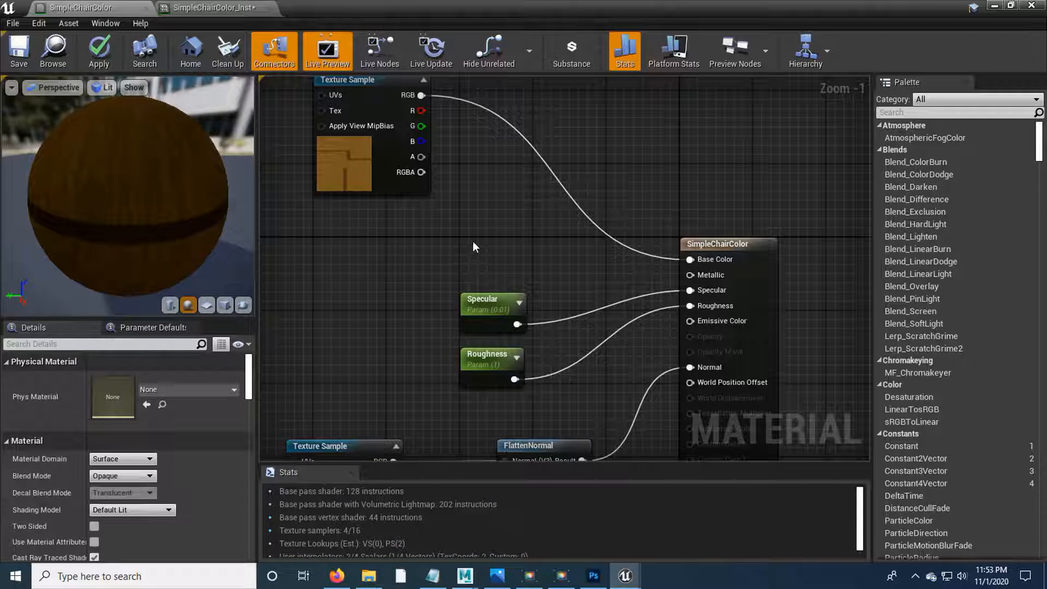
Step: Add a Constant node with value 0 above the Specular parameter and connect it to the Metallic input
left_click(471, 242)
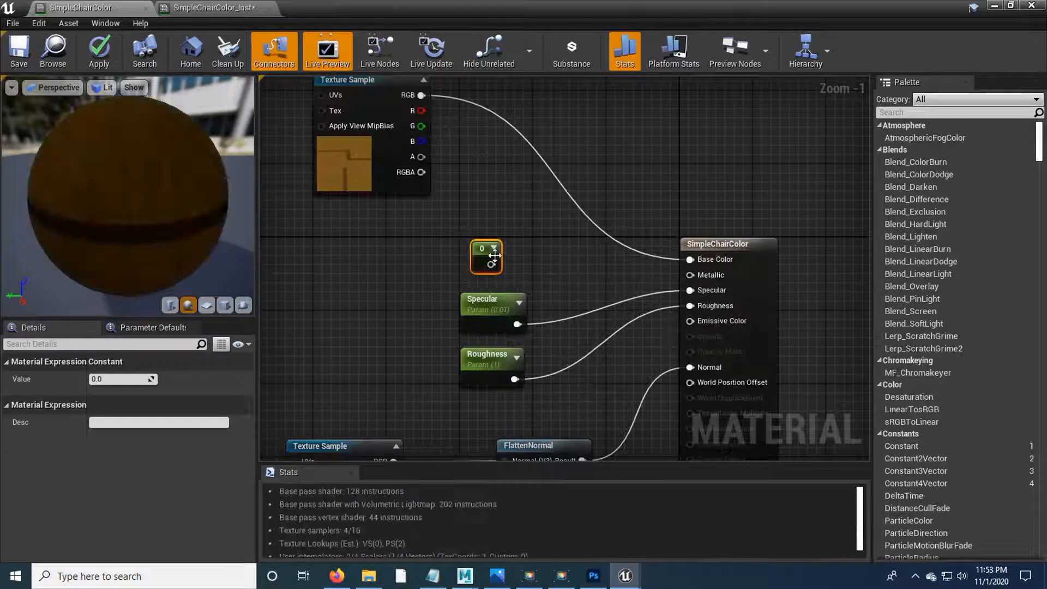
left_click_drag(480, 263, 468, 260)
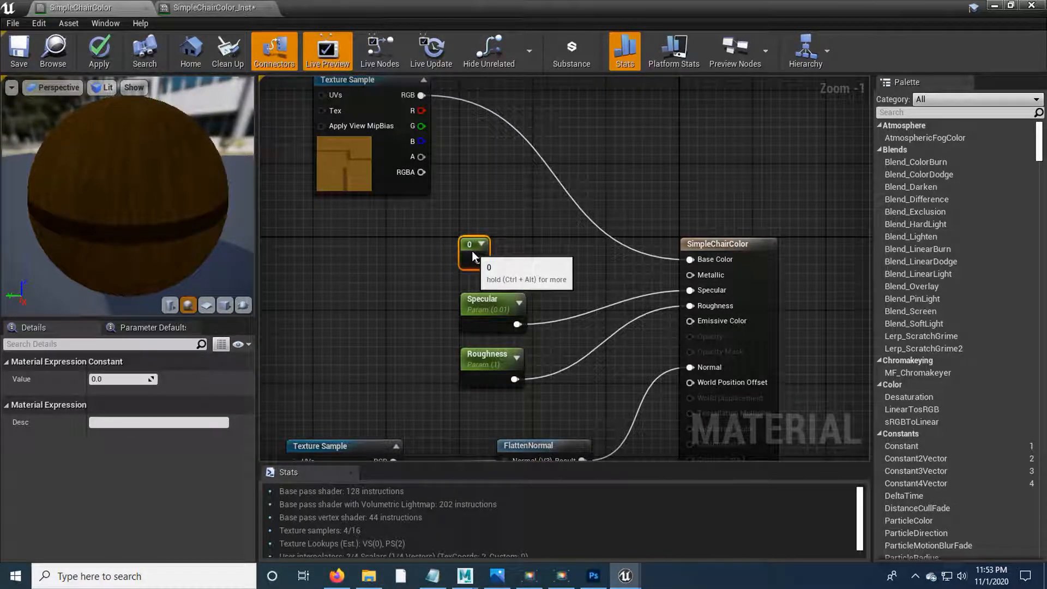
left_click_drag(479, 261, 690, 279)
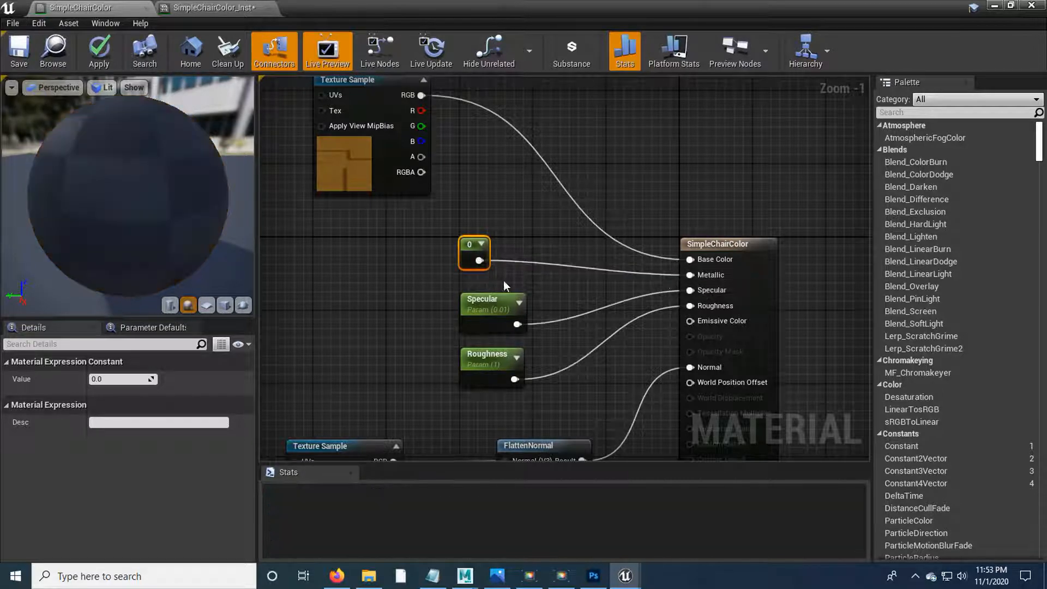
left_click(479, 262)
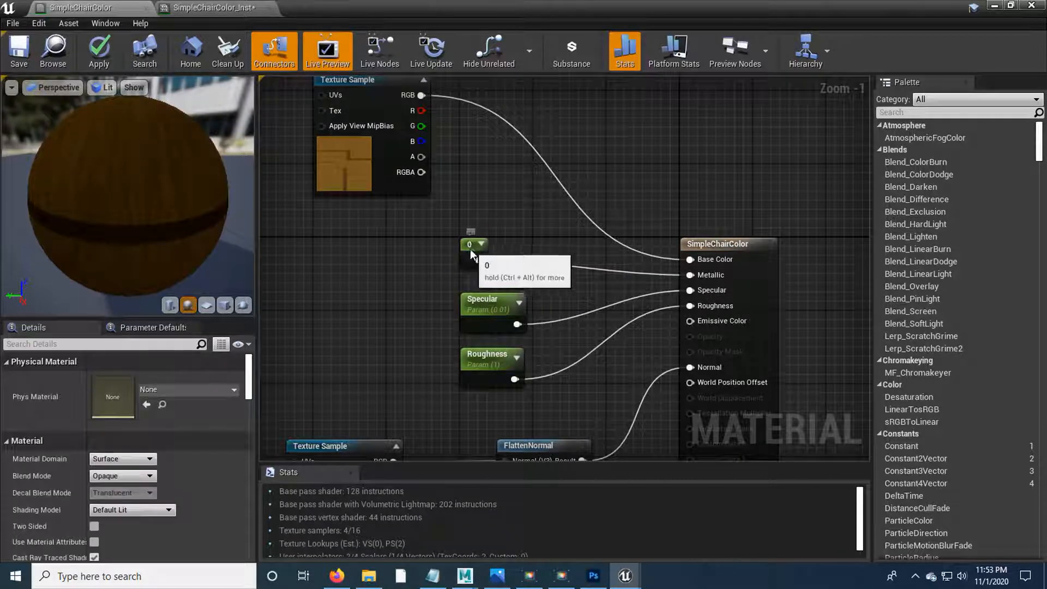
left_click_drag(470, 249, 509, 256)
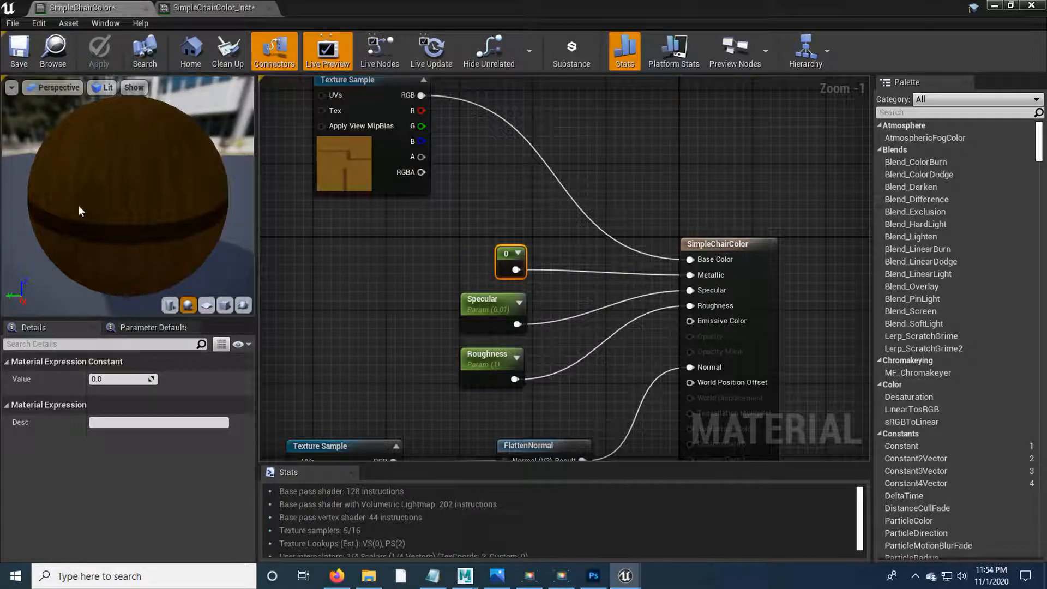
Step: Save the SimpleChairColor material and reopen SimpleChairColor_Inst, moving its window clear of the chair in the level
left_click(18, 64)
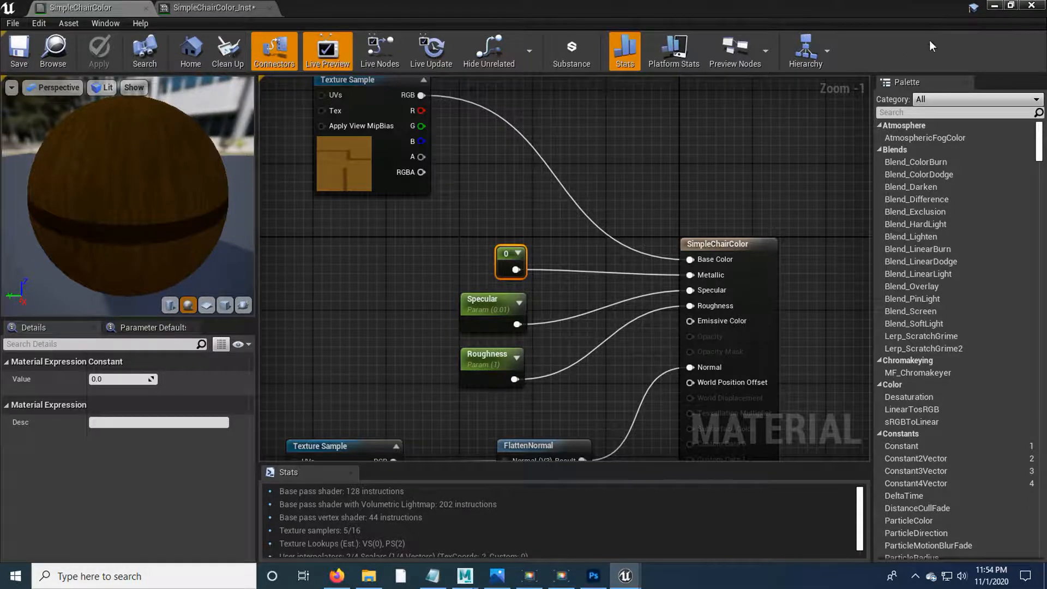
left_click(993, 6)
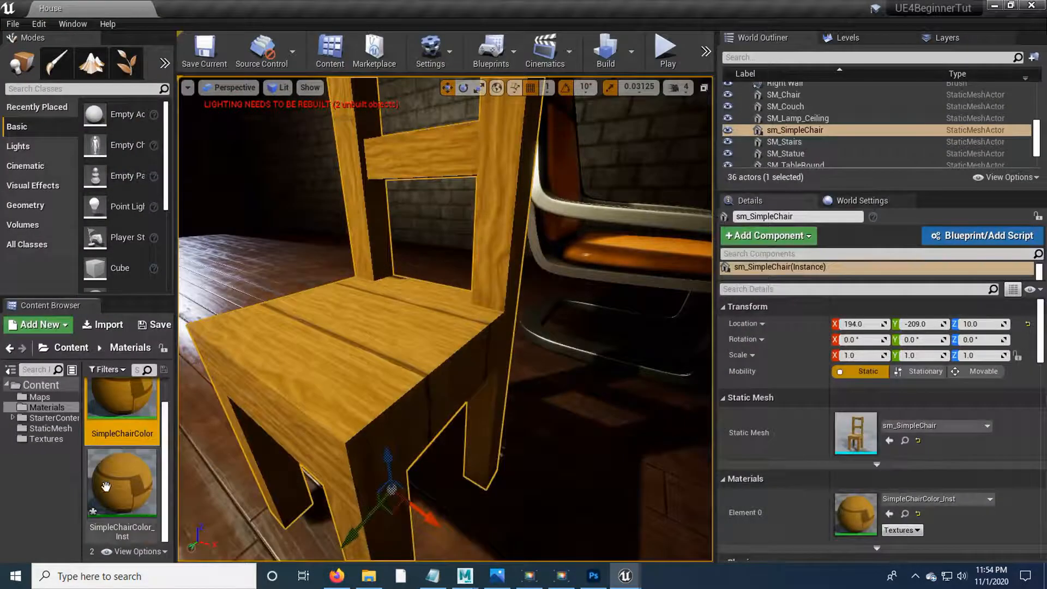
double_click(107, 493)
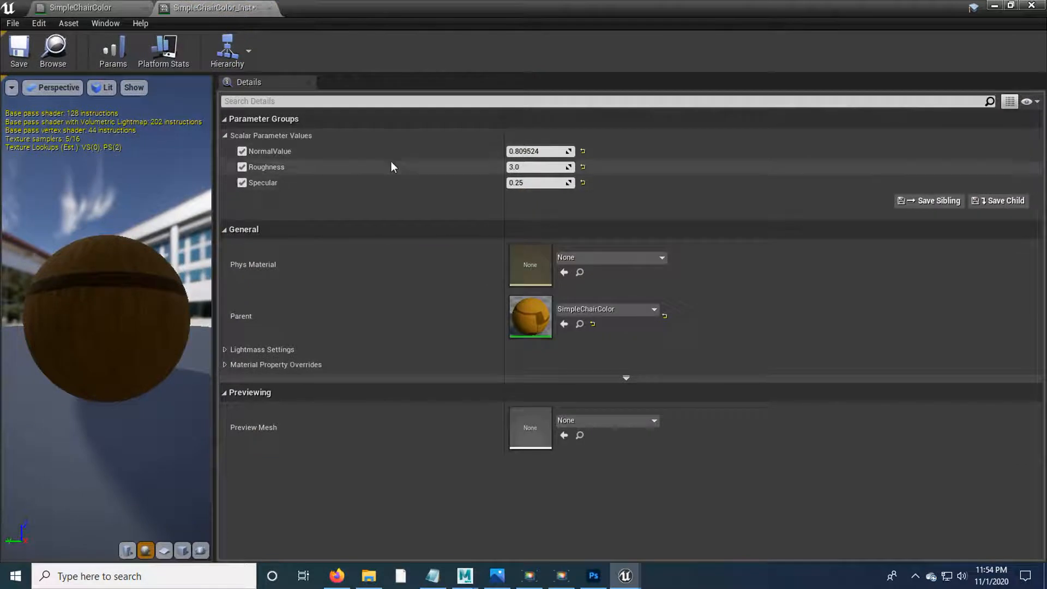
left_click_drag(306, 7, 798, 99)
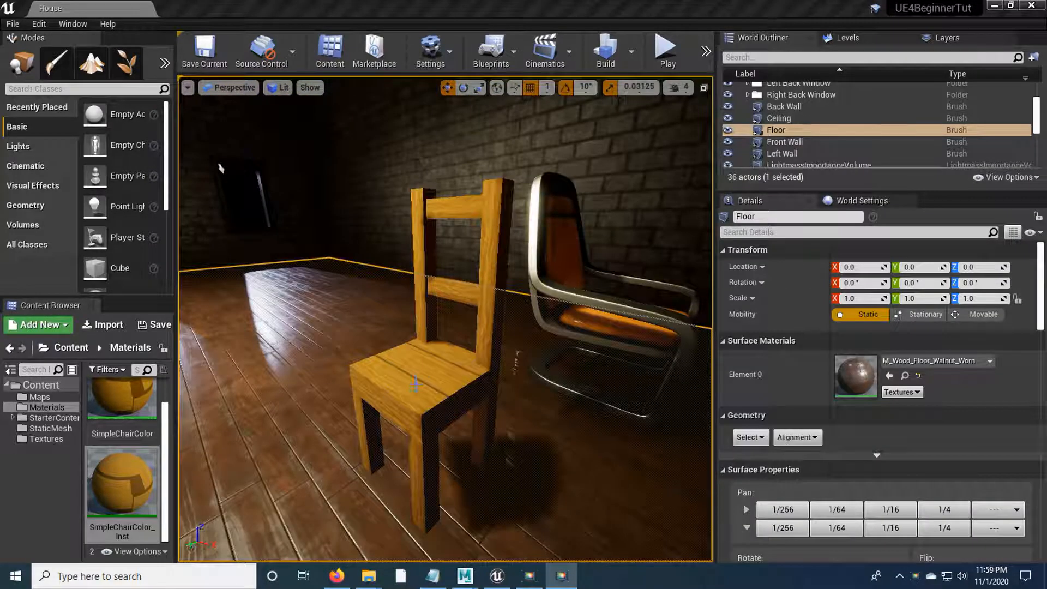
Step: Select the wooden chair in the level and open its sm_SimpleChair static mesh in a maximised editor
left_click(416, 383)
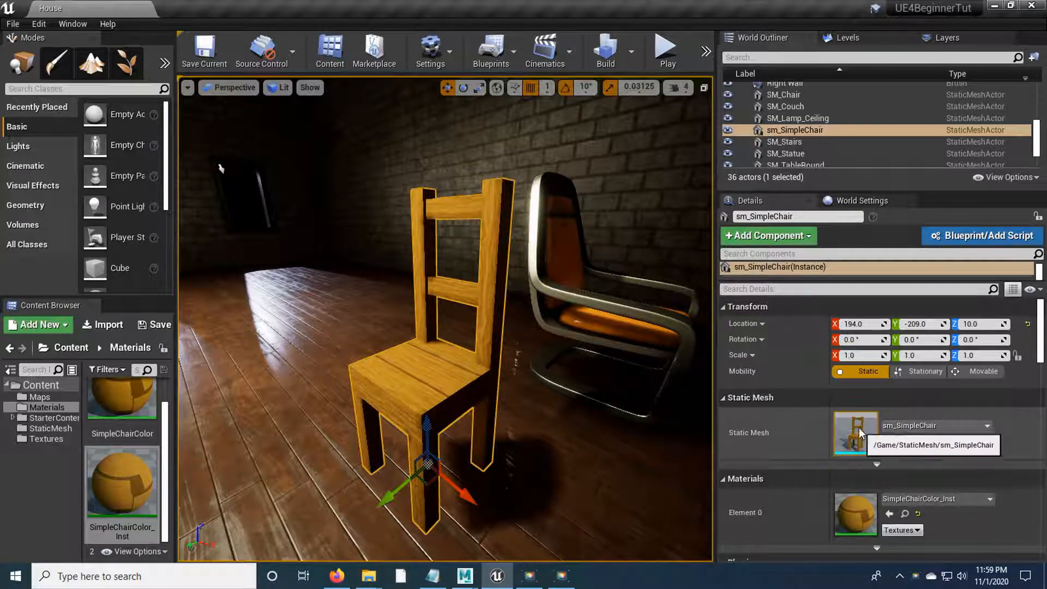
left_click(52, 428)
double_click(118, 419)
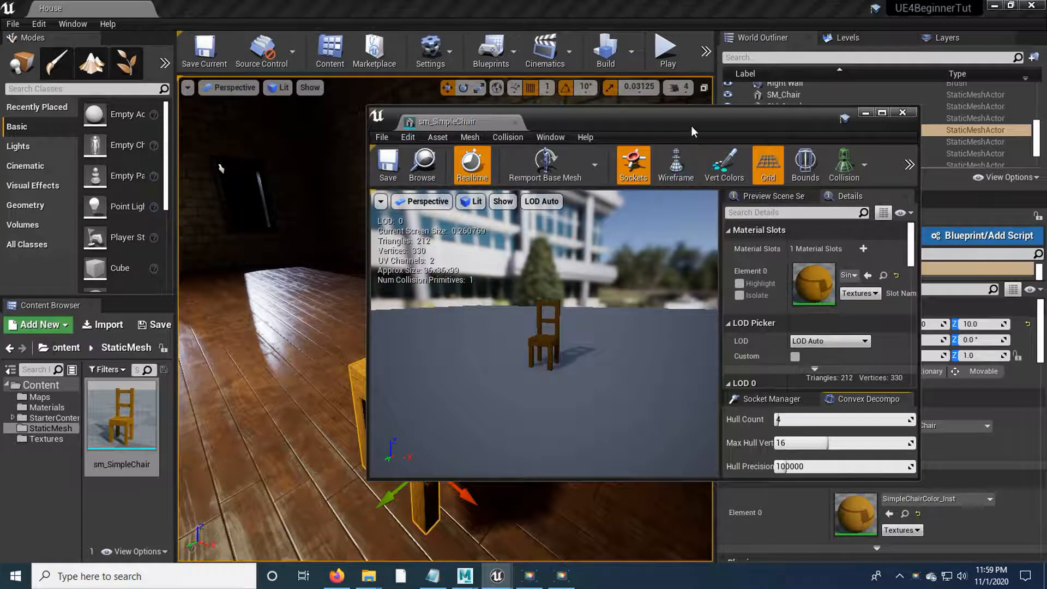
double_click(695, 112)
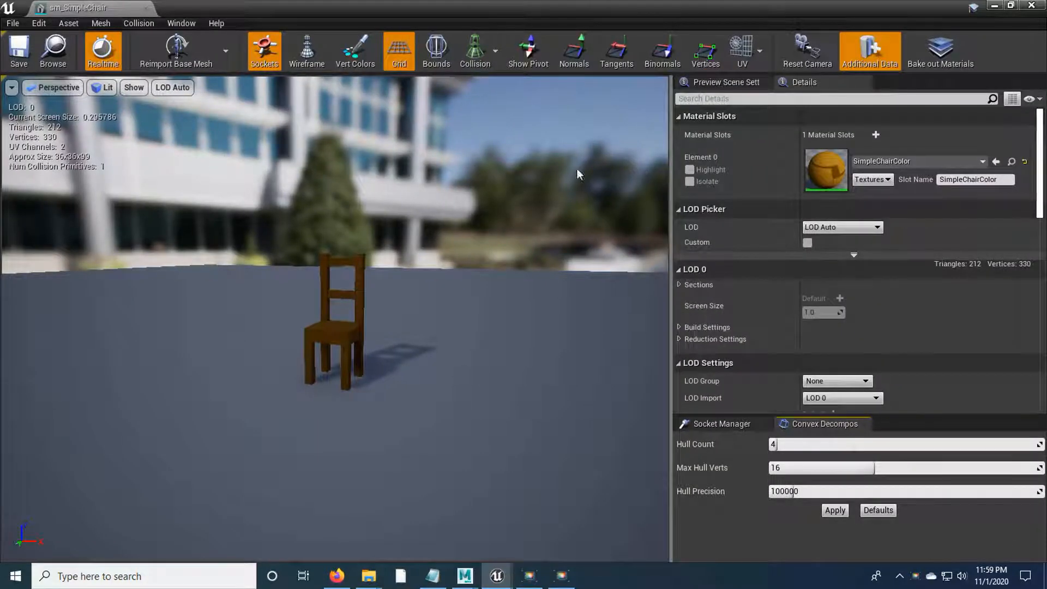
Step: Show the chair mesh's simple collision and bring the whole chair into close view
left_click(486, 61)
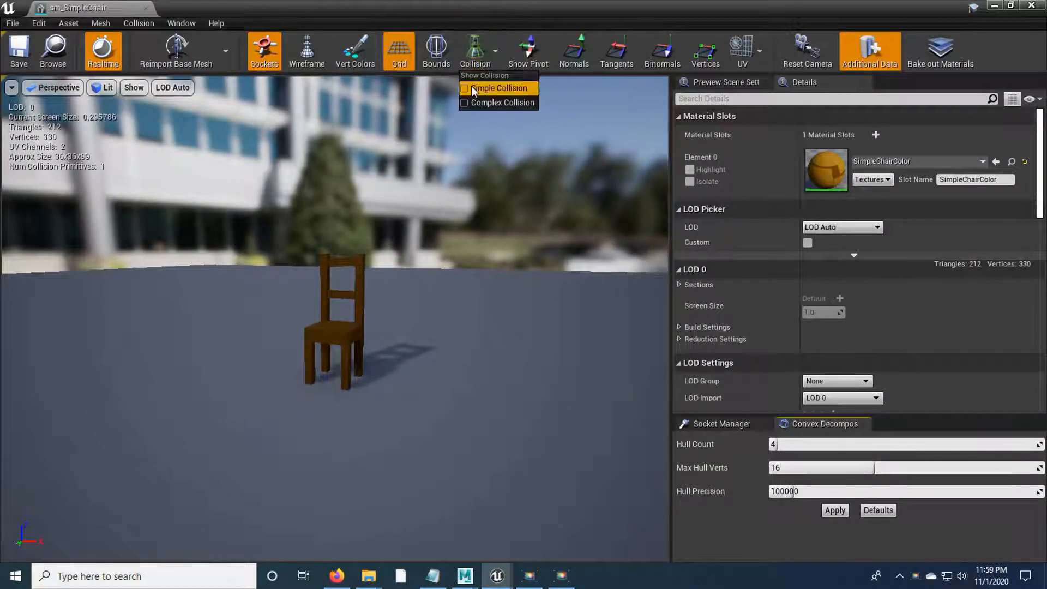
left_click(496, 89)
right_click_drag(470, 377, 463, 399)
key("w")
key("d")
key("e")
key("w")
key("s")
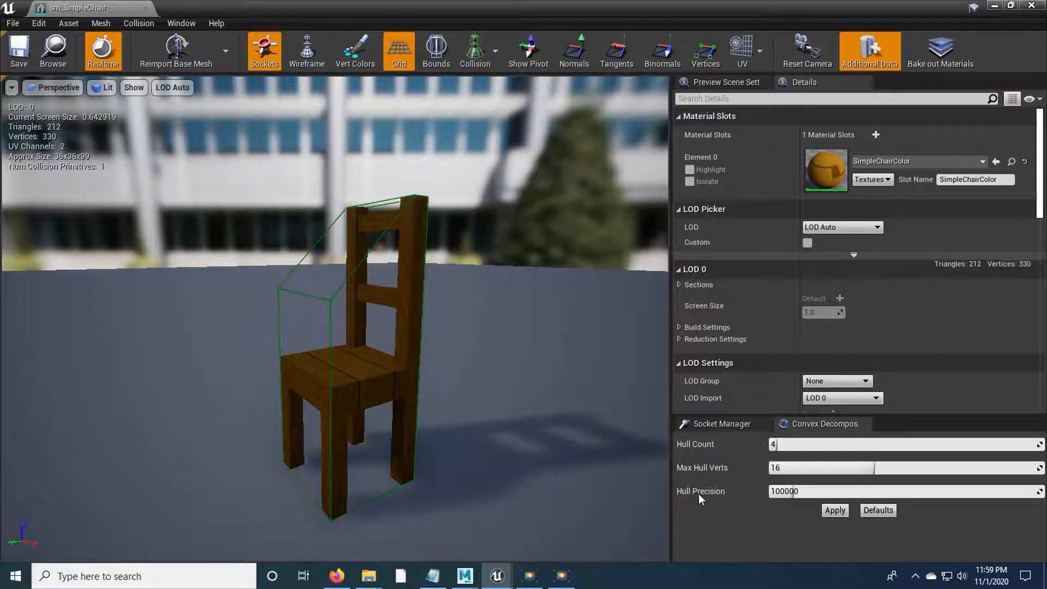
Step: Generate a convex decomposition collision with Hull Count 4, Max Hull Verts 16 and Hull Precision 100000, and inspect its fit around the chair
left_click(835, 511)
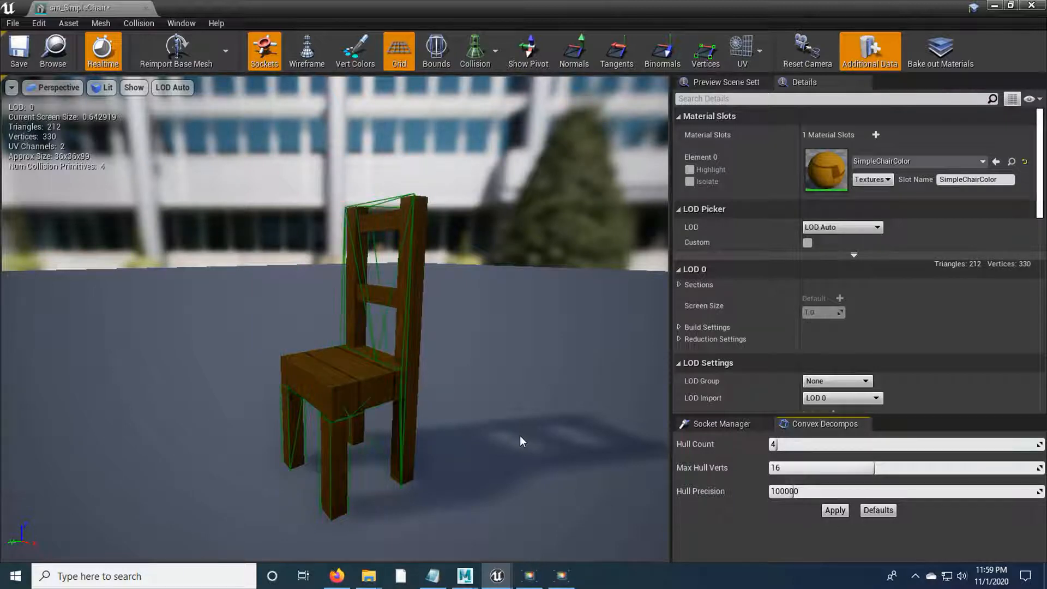
left_click_drag(475, 428, 458, 366)
middle_click_drag(458, 366, 478, 379)
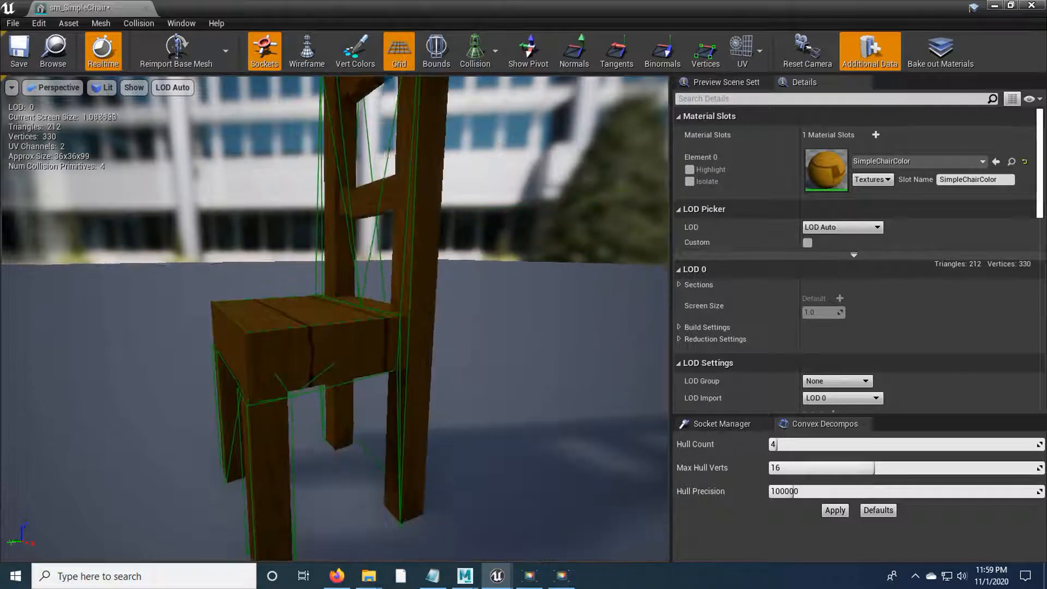
left_click_drag(464, 408, 446, 431)
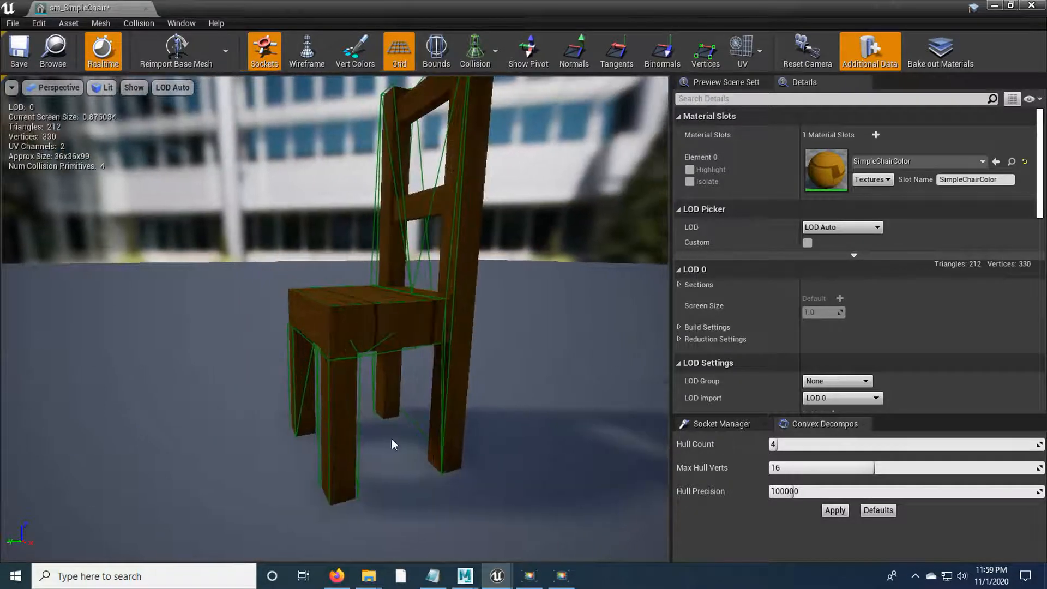
middle_click_drag(411, 371, 422, 329)
mouse_move(411, 371)
left_mouse_down()
mouse_move(403, 406)
mouse_move(410, 355)
mouse_move(409, 371)
left_mouse_up()
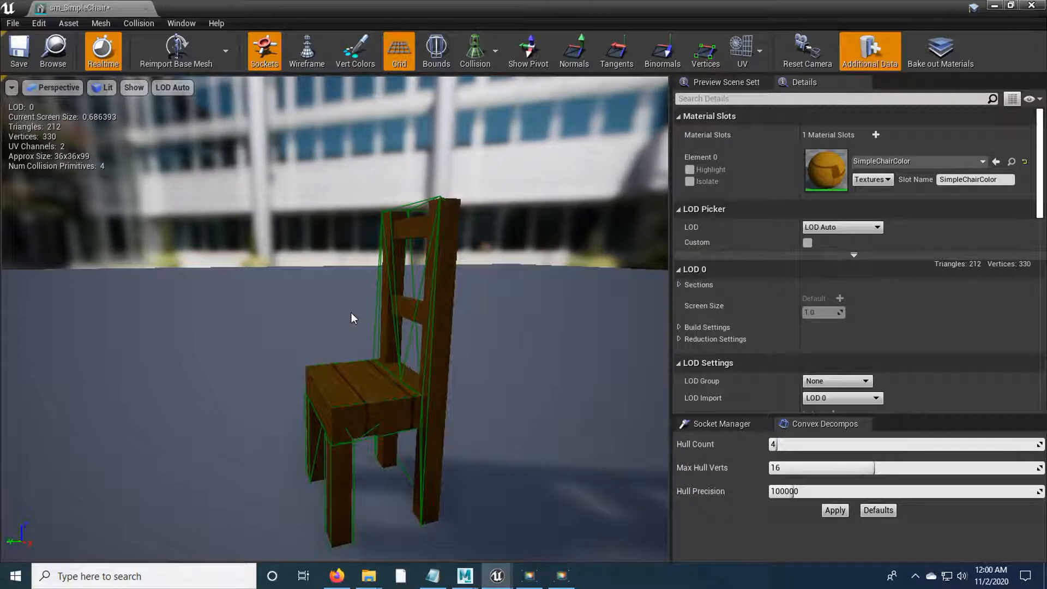
Step: Remove the chair's existing collision and add a box simplified collision
left_click(138, 23)
left_click(176, 166)
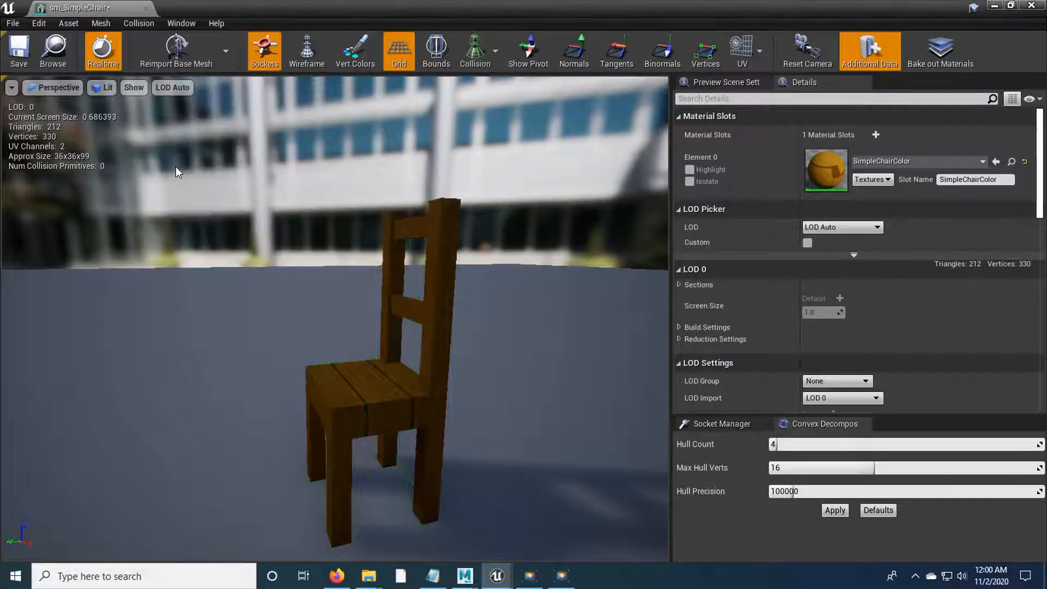
left_click(139, 23)
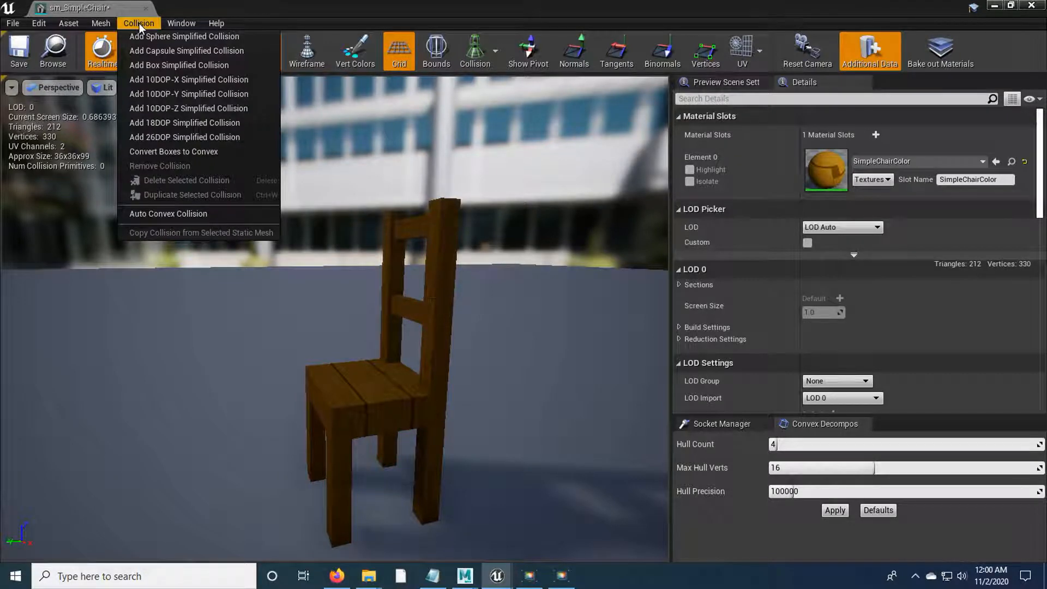
left_click(217, 66)
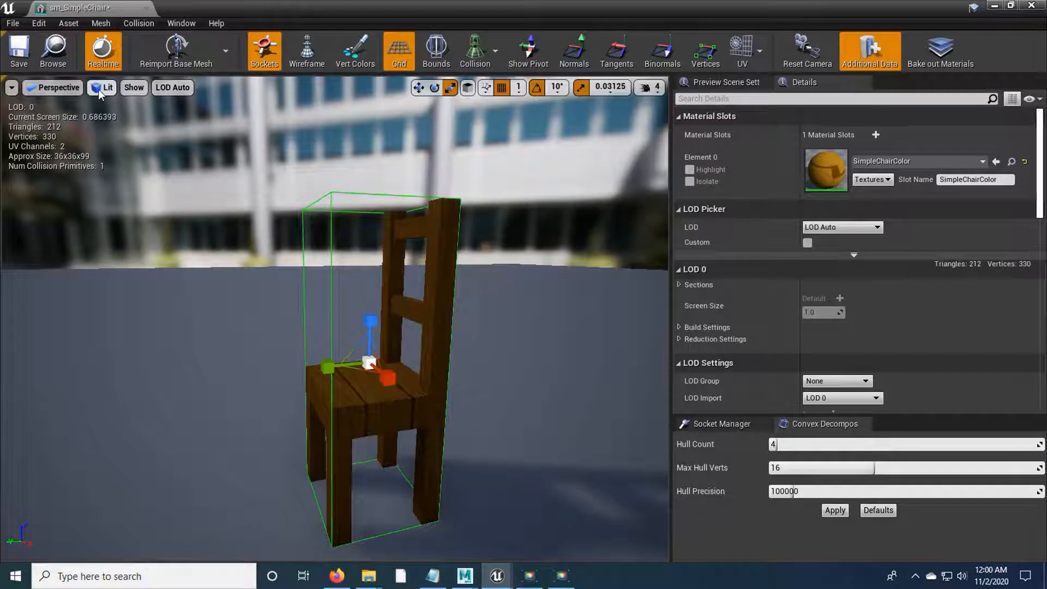
Step: In the front orthographic view, scale the collision box down vertically to about the height of the seat and legs
left_click(57, 88)
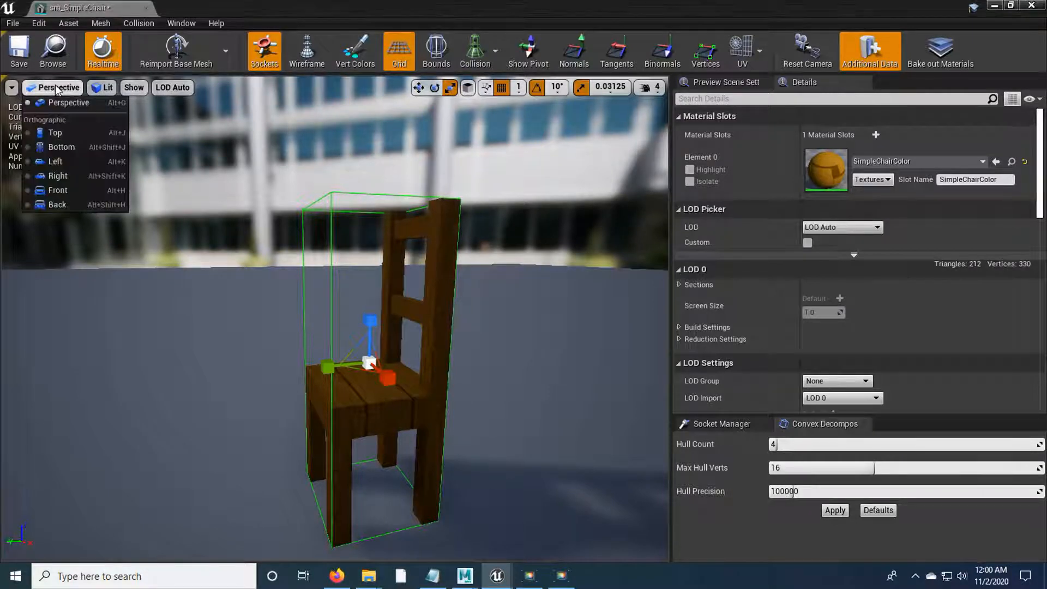
left_click(67, 164)
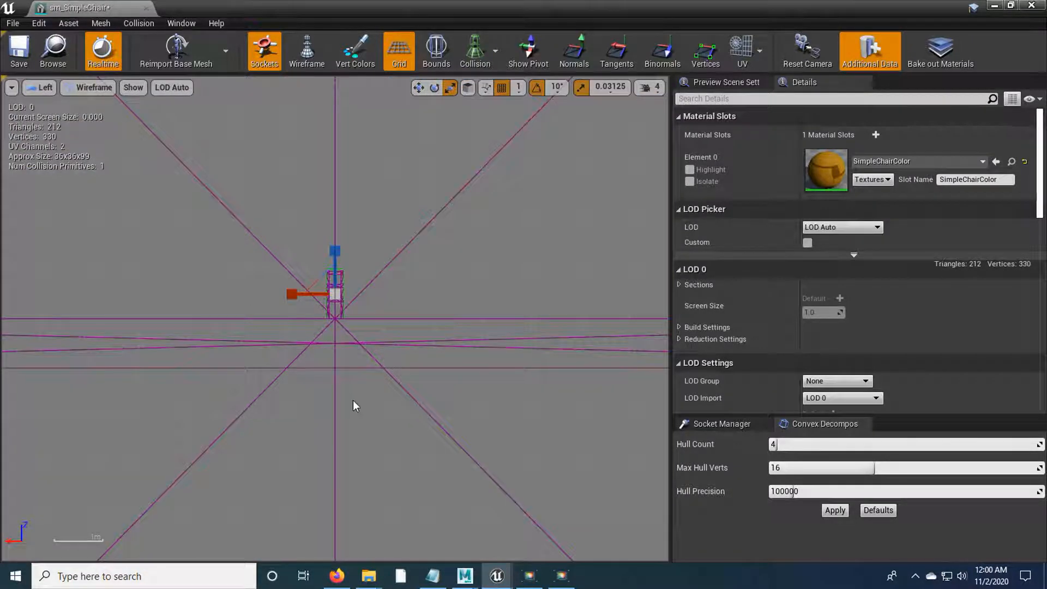
scroll(333, 355, "up", 5)
left_click_drag(411, 227, 401, 433)
right_click_drag(400, 434, 445, 514)
scroll(390, 466, "up", 2)
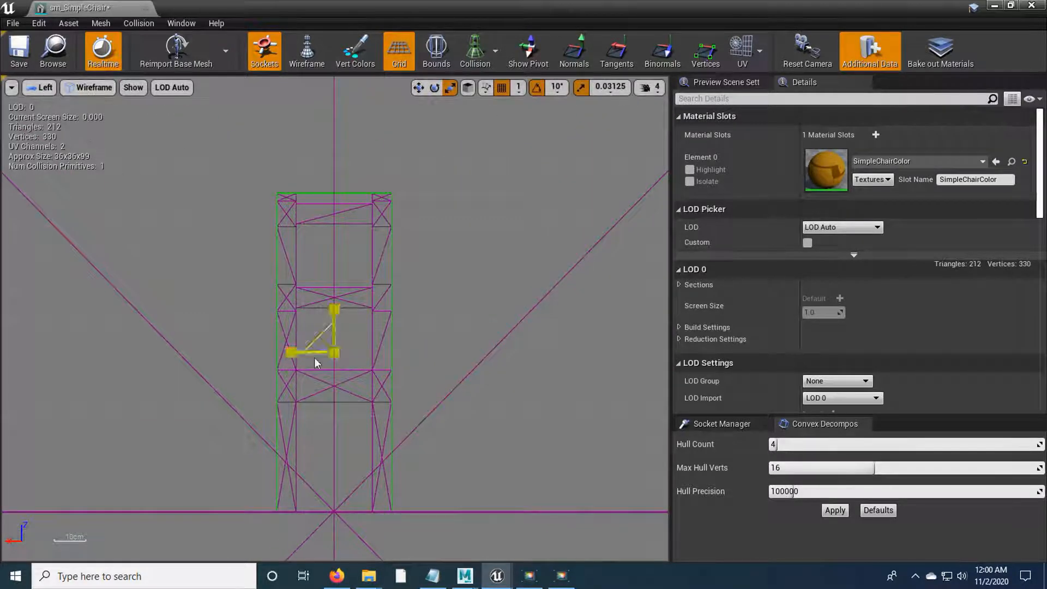
left_click(36, 91)
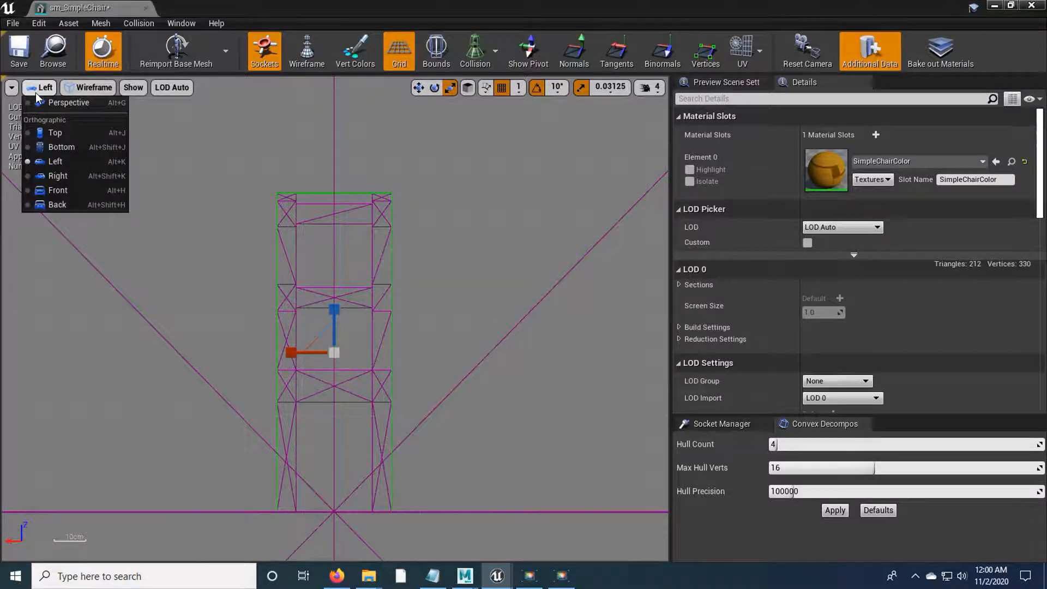
left_click(77, 194)
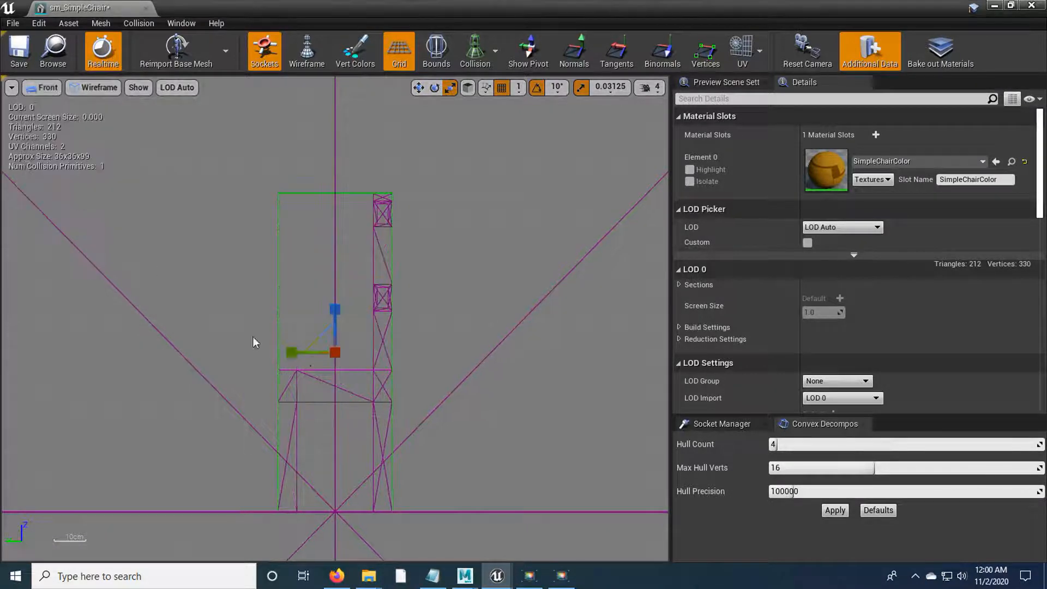
scroll(442, 420, "up", 1)
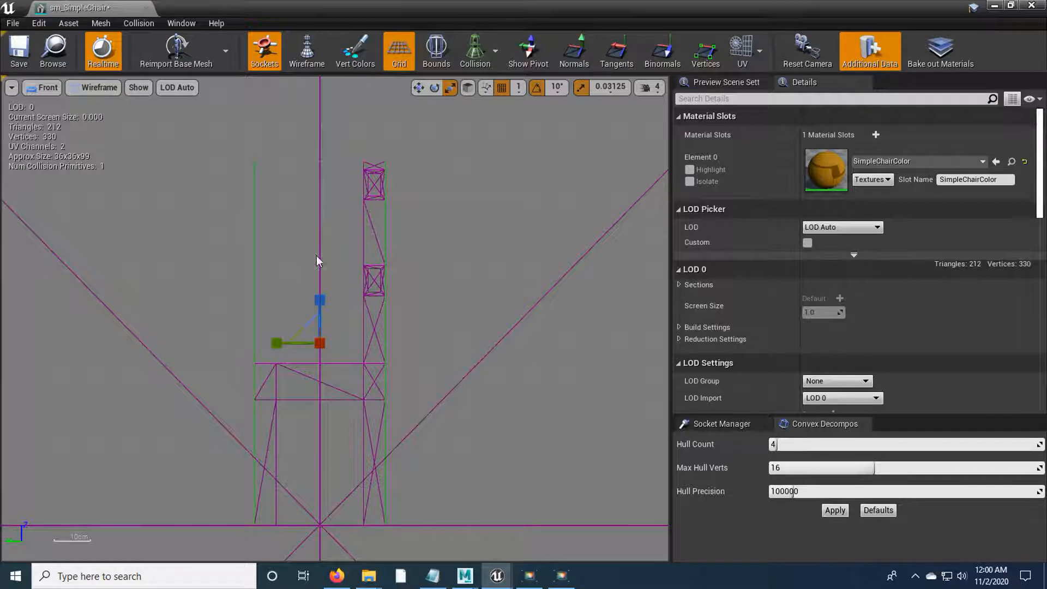
left_click_drag(320, 319, 319, 366)
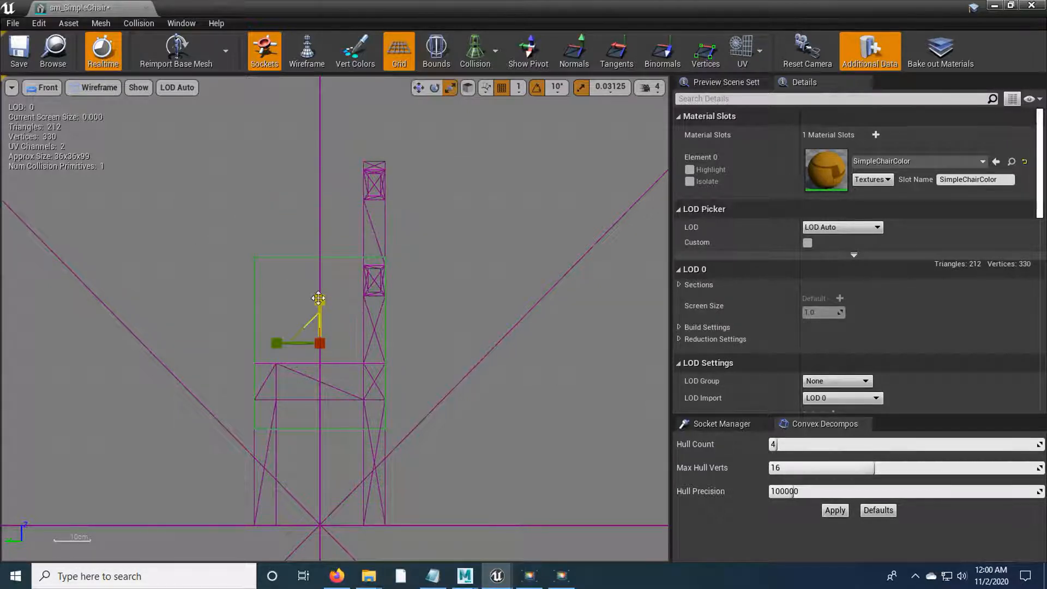
Step: Move the collision box down over the legs and seat and trim its height to end at the floor line
key("w")
left_click_drag(319, 297, 311, 404)
key("r")
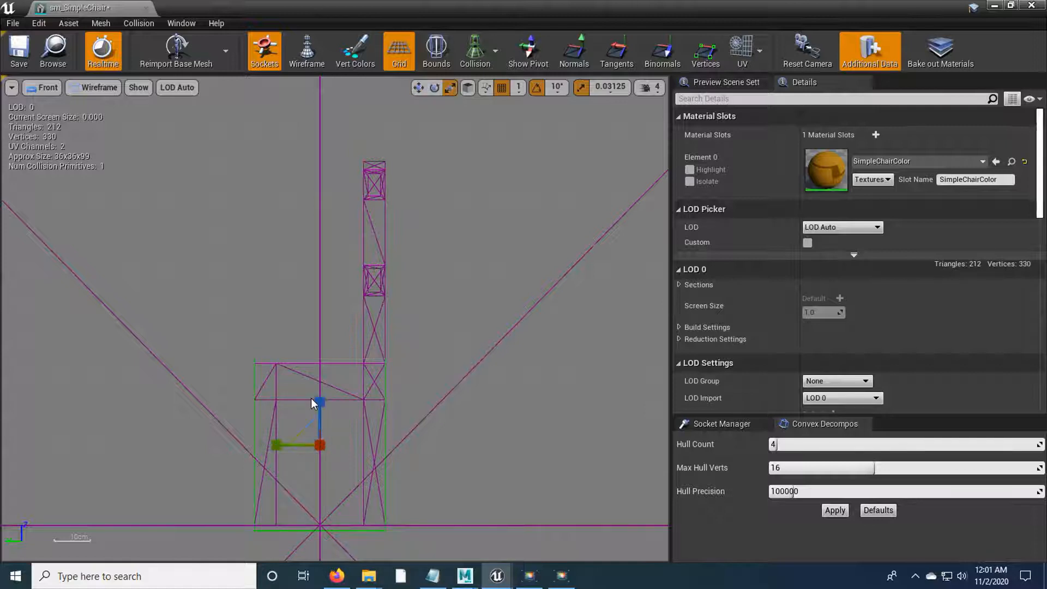
left_click_drag(322, 403, 322, 404)
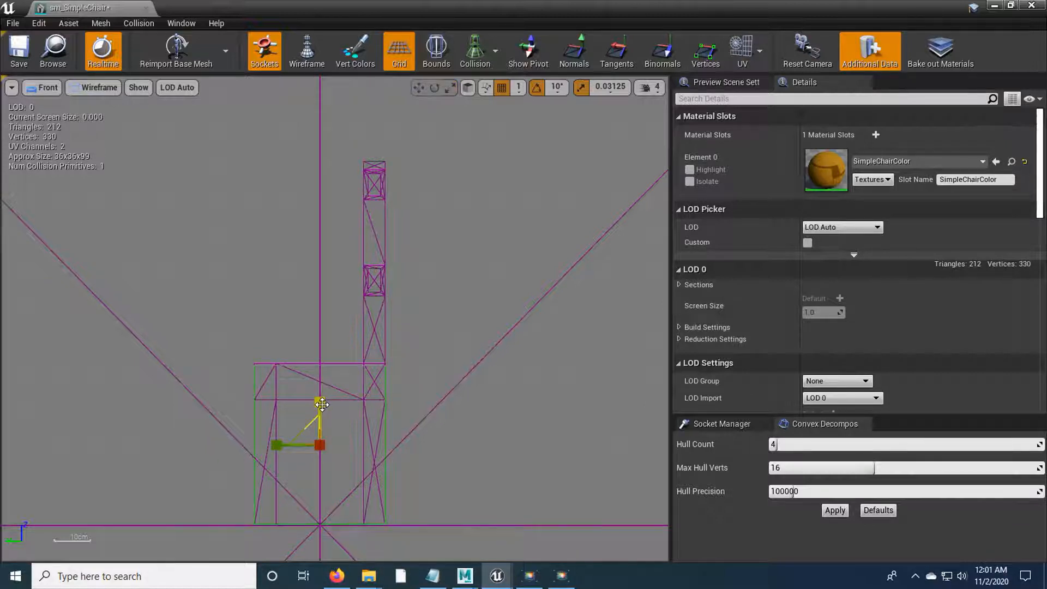
Step: Turn off scale grid snapping and fine-tune the lower box's height to meet the top of the seat
left_click(356, 403)
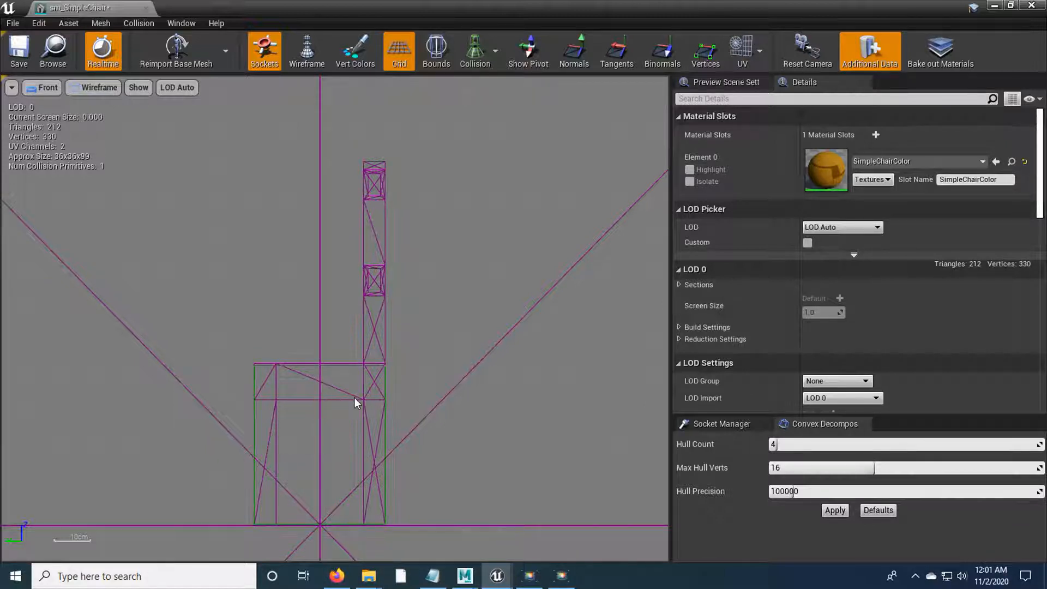
left_click(309, 365)
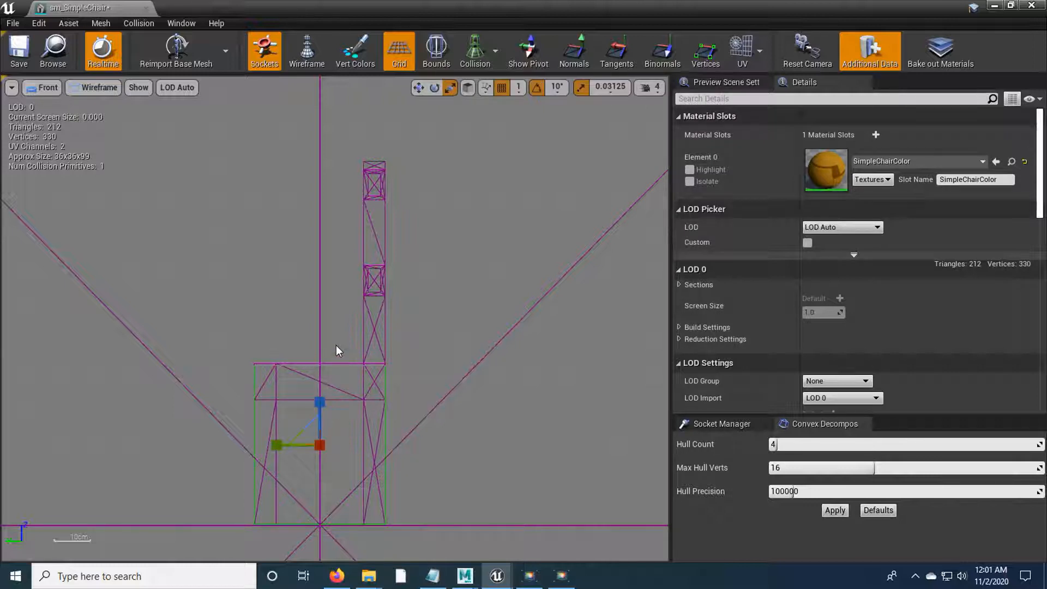
left_click_drag(323, 401, 325, 400)
left_click(510, 205)
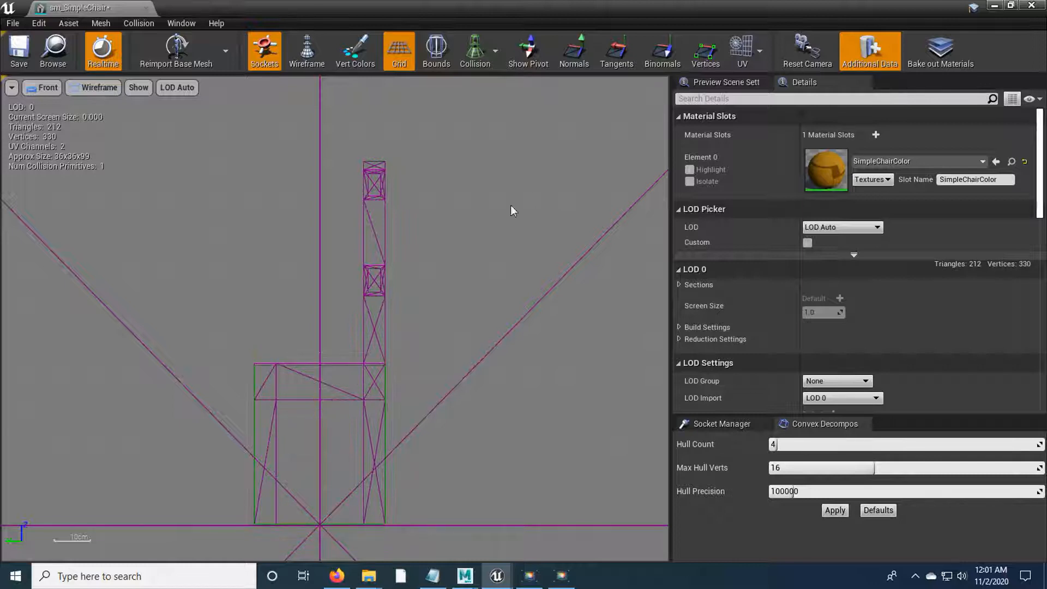
left_click(304, 367)
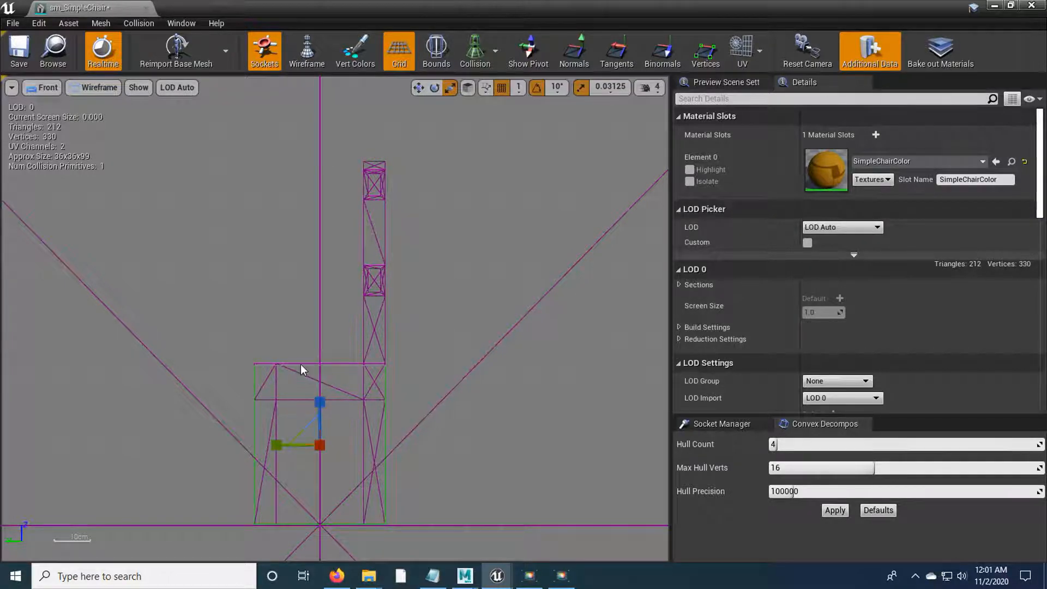
left_click(580, 88)
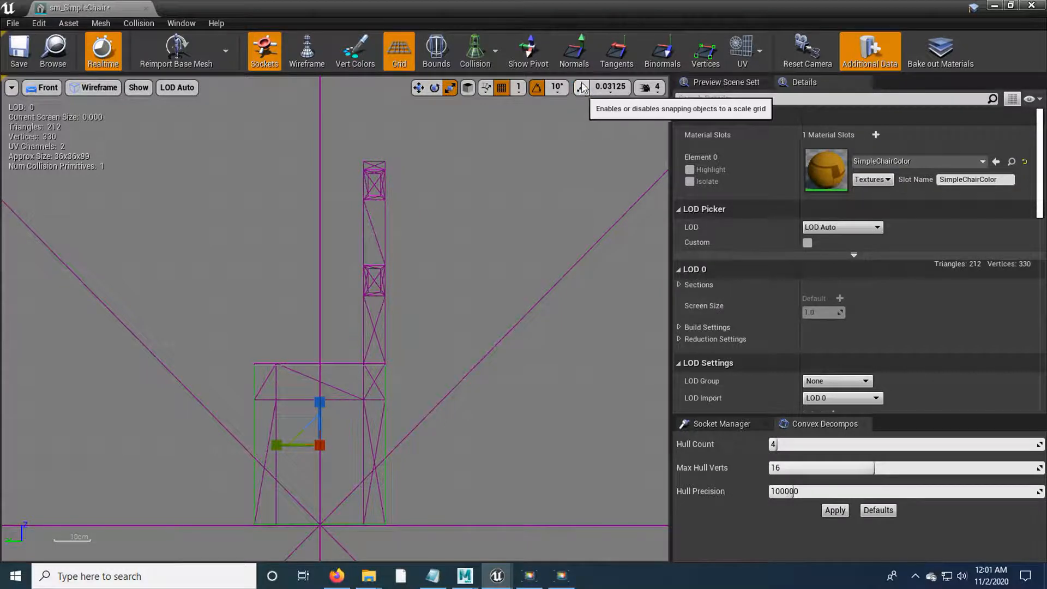
left_click_drag(320, 404, 320, 406)
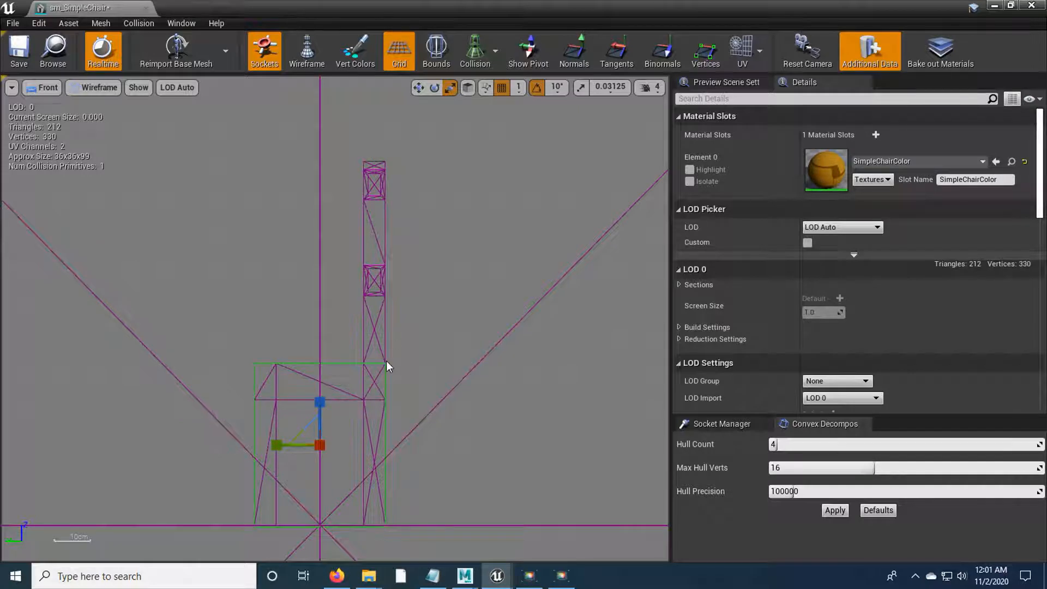
Step: In the right view, duplicate the lower box upward and stretch the copy over the backrest from the seat to the chair's top
key("w")
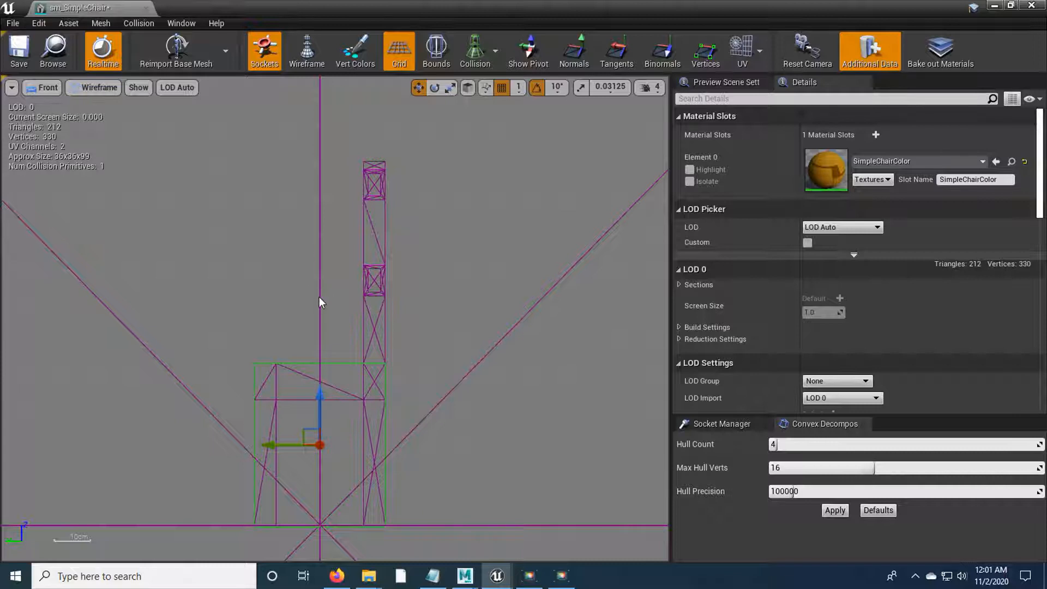
left_click(45, 90)
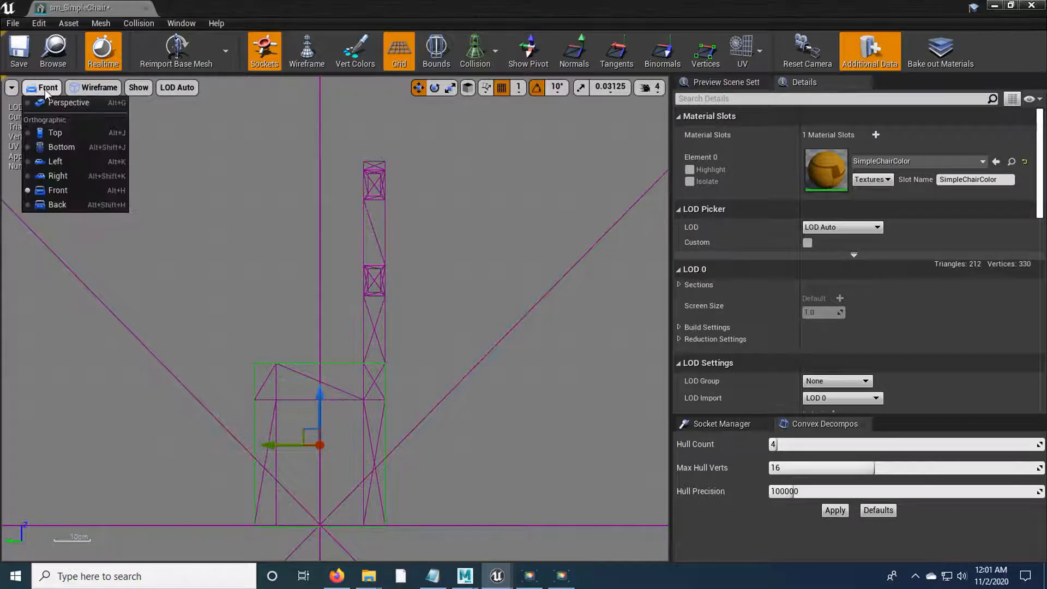
left_click(64, 176)
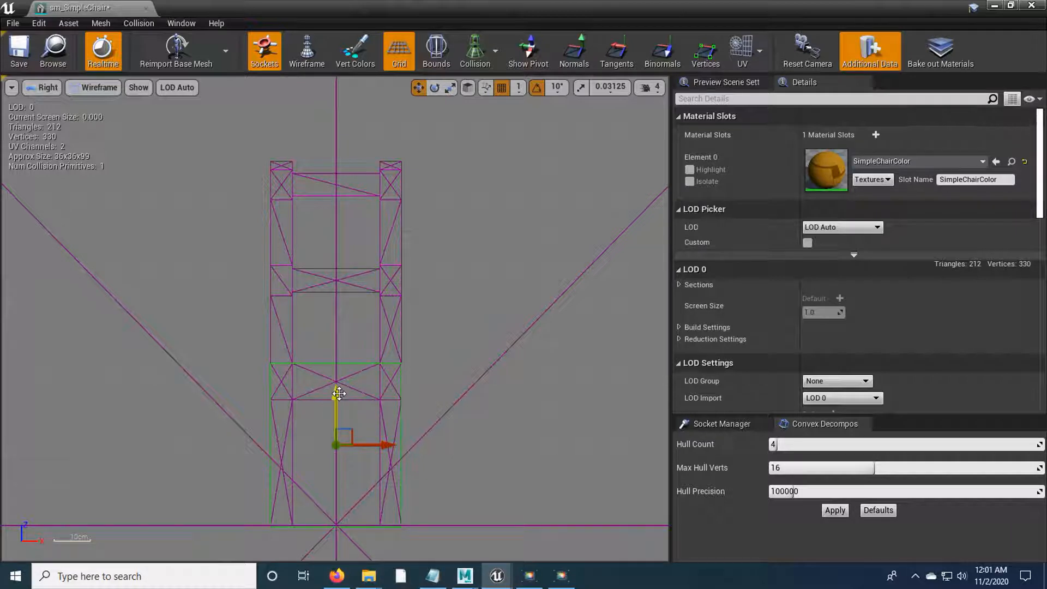
left_click_drag(334, 390, 335, 222, "alt")
key("space")
key("space")
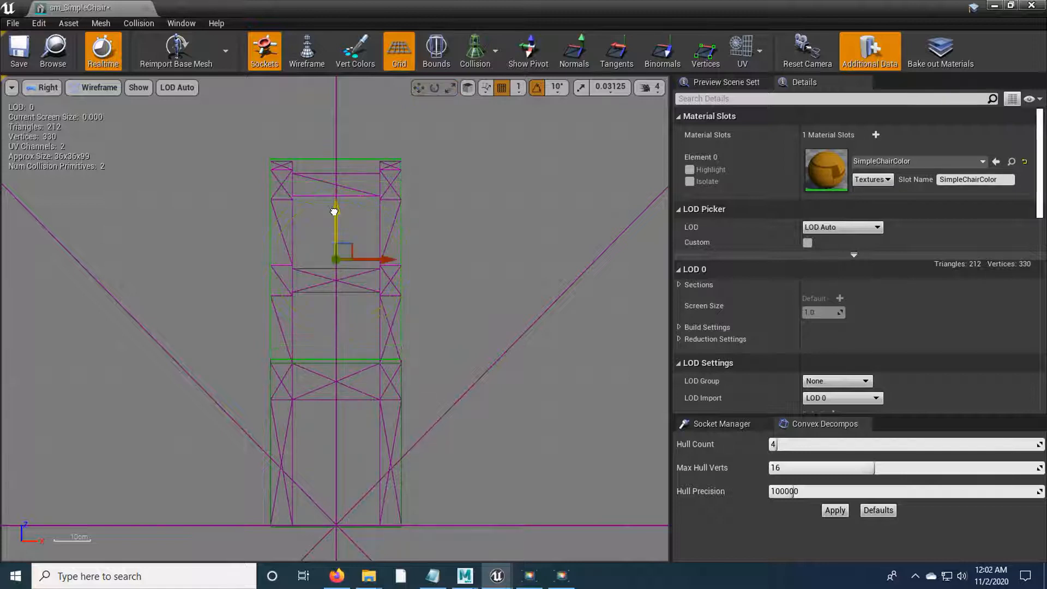
left_click_drag(334, 210, 334, 211)
Step: In the front orthographic view, scale the upper collision box down in depth to about the backrest's thickness
left_click(47, 87)
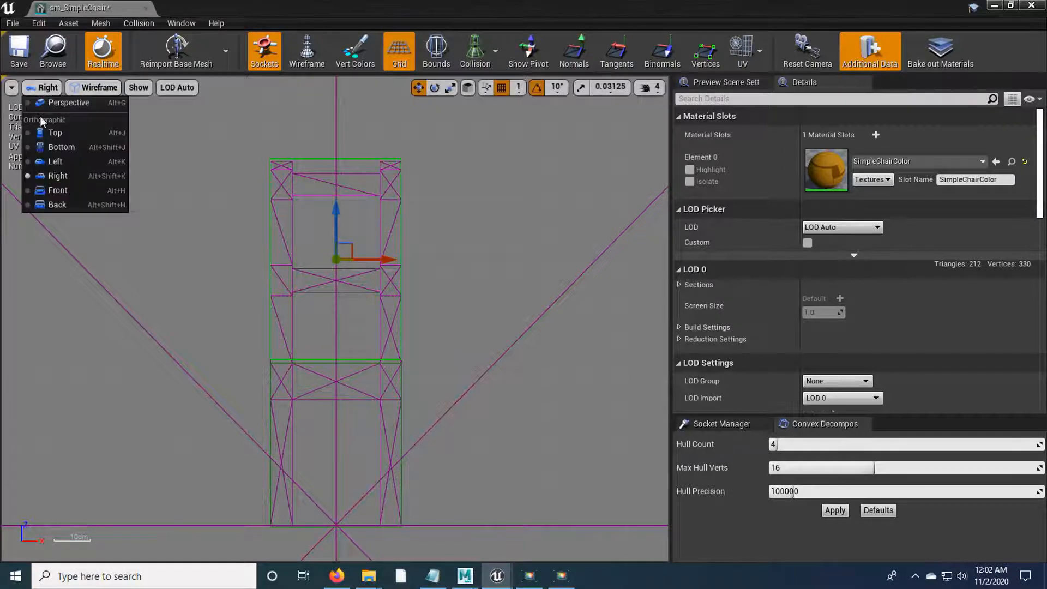
left_click(61, 188)
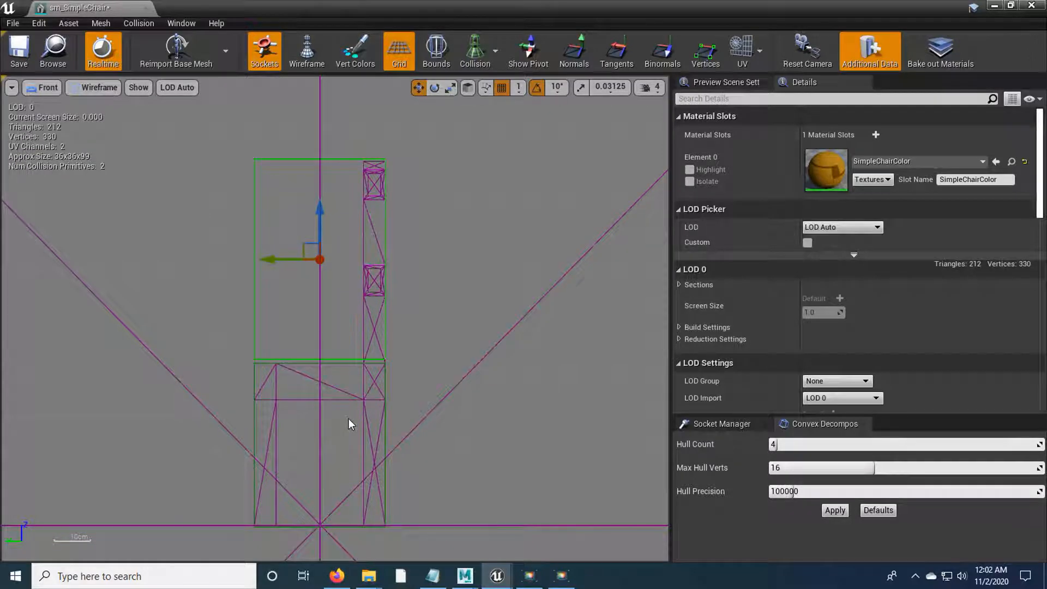
scroll(348, 418, "up", 2)
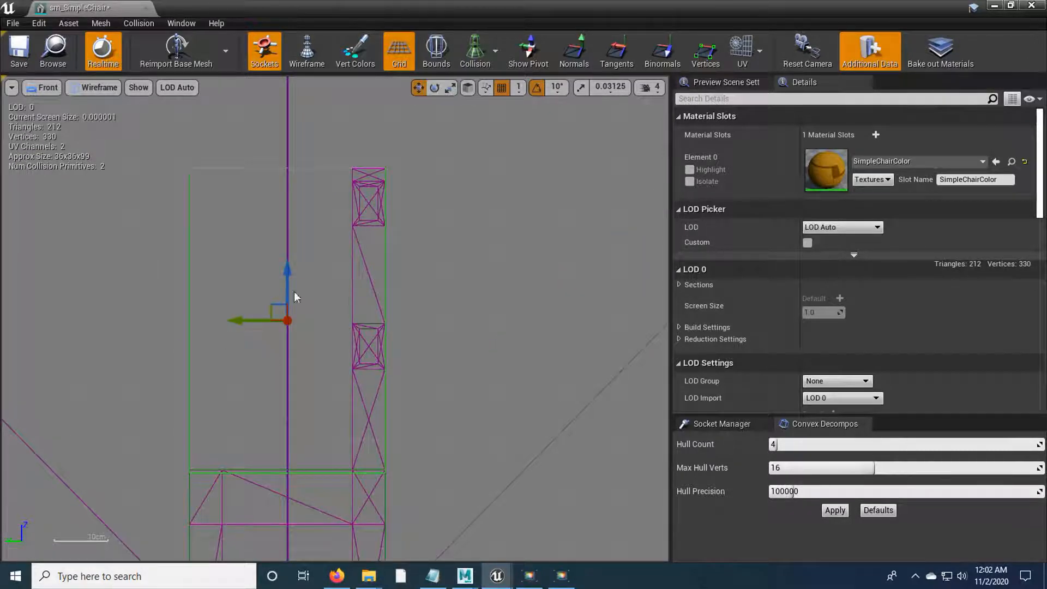
key("e")
key("r")
left_click_drag(234, 319, 259, 319)
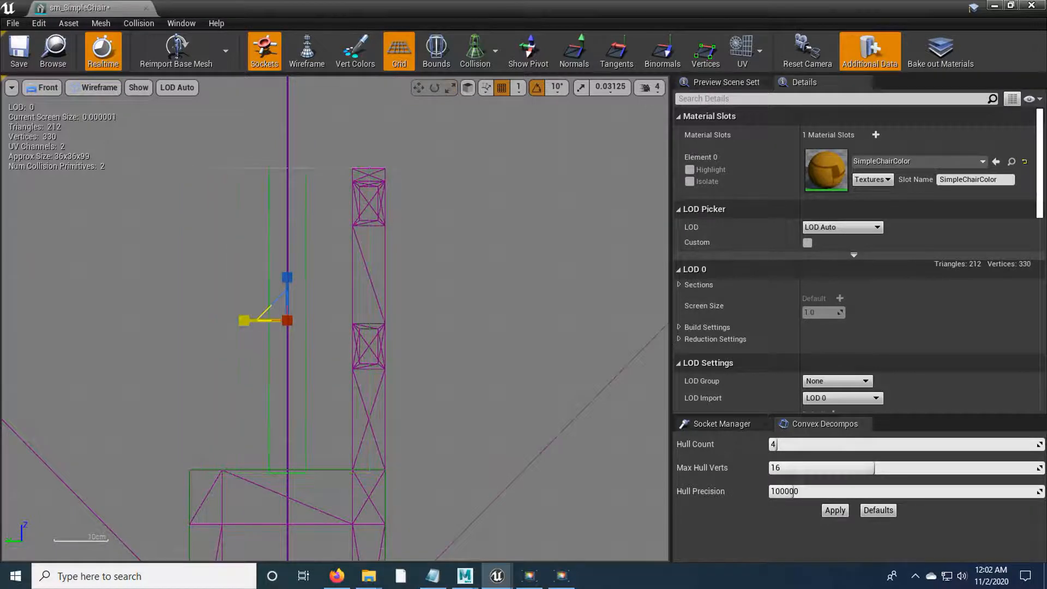
Step: Move the thinned box onto the backrest, aligning it without position grid snapping, and close the mesh editor
key("w")
left_click_drag(250, 320, 306, 323)
scroll(313, 327, "up", 3)
right_click_drag(386, 409, 386, 369)
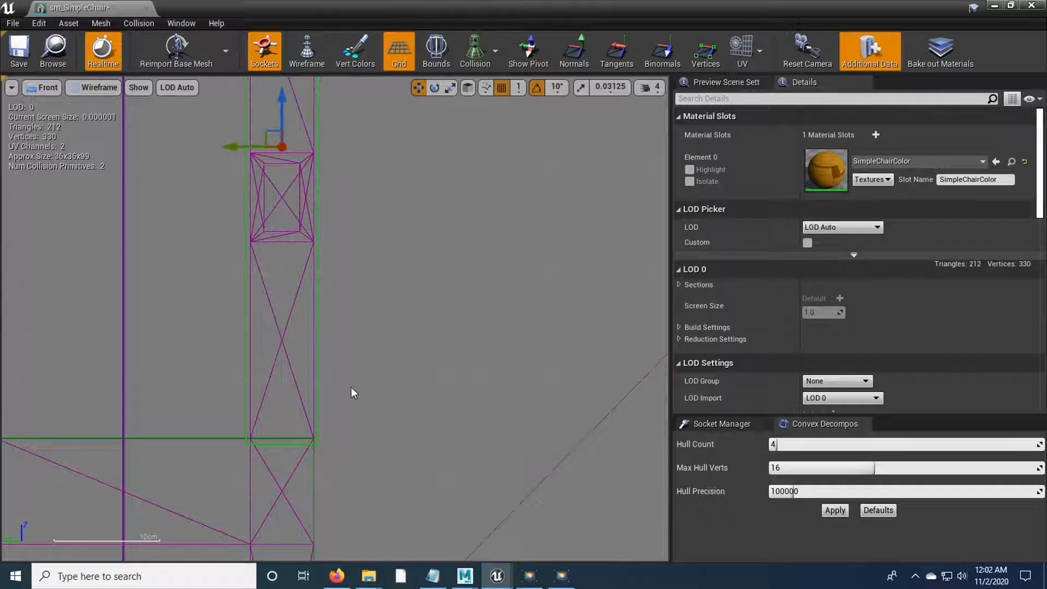
left_click(502, 88)
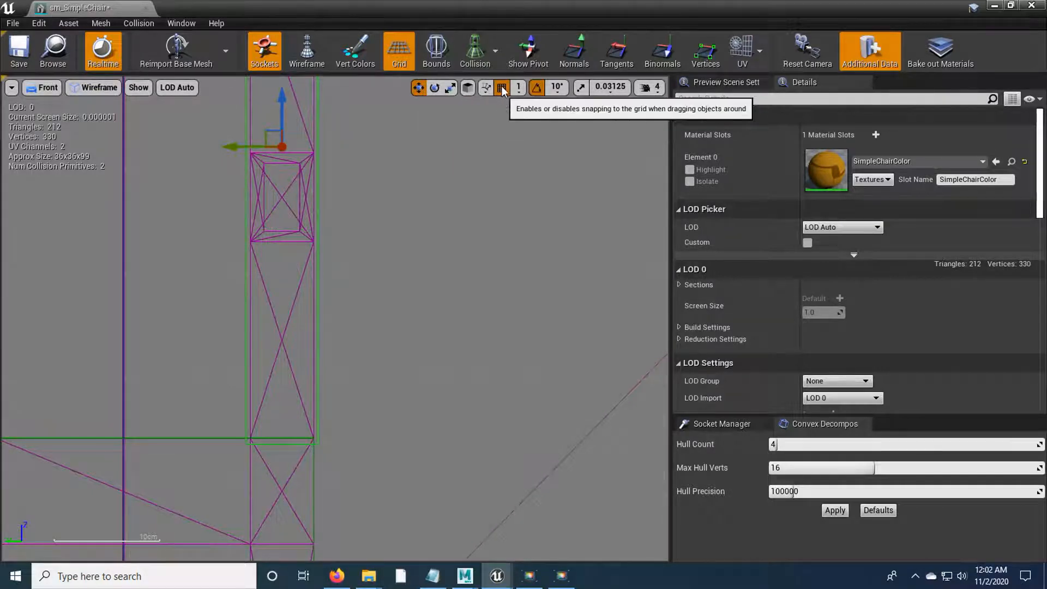
left_click_drag(229, 145, 224, 168)
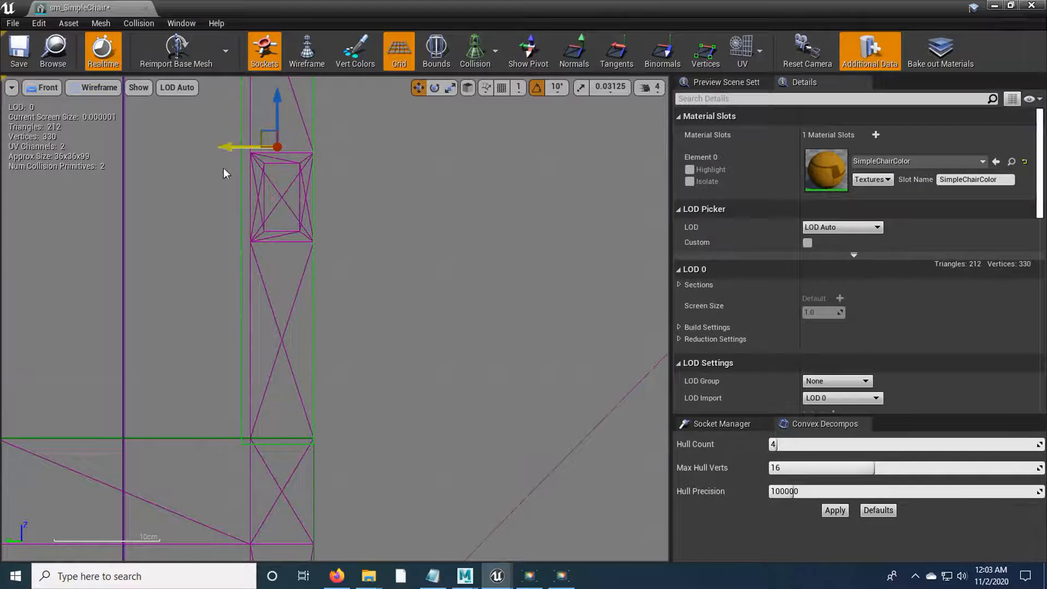
scroll(351, 247, "down", 4)
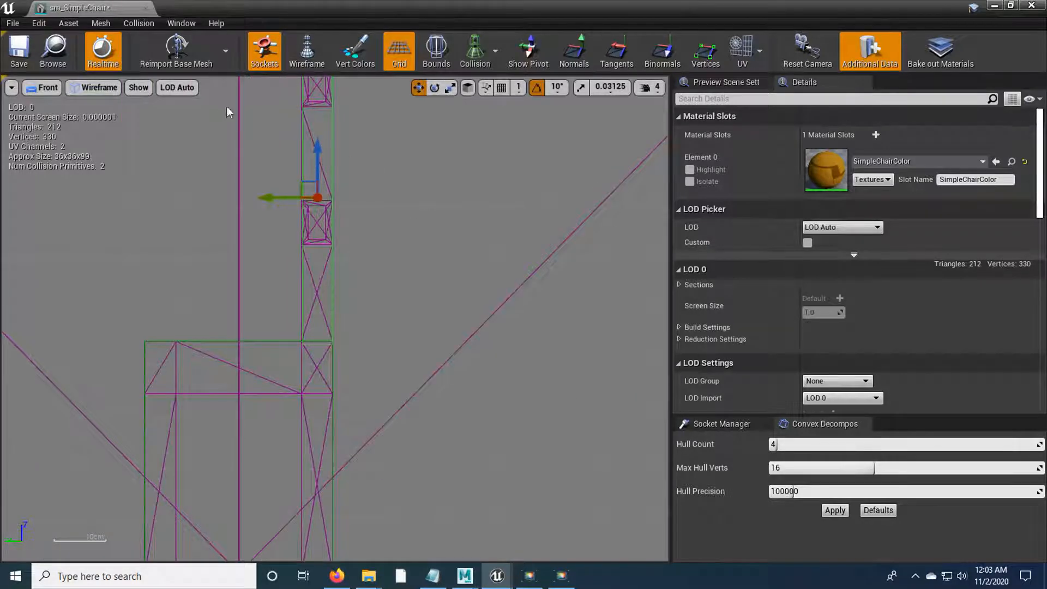
left_click(1032, 7)
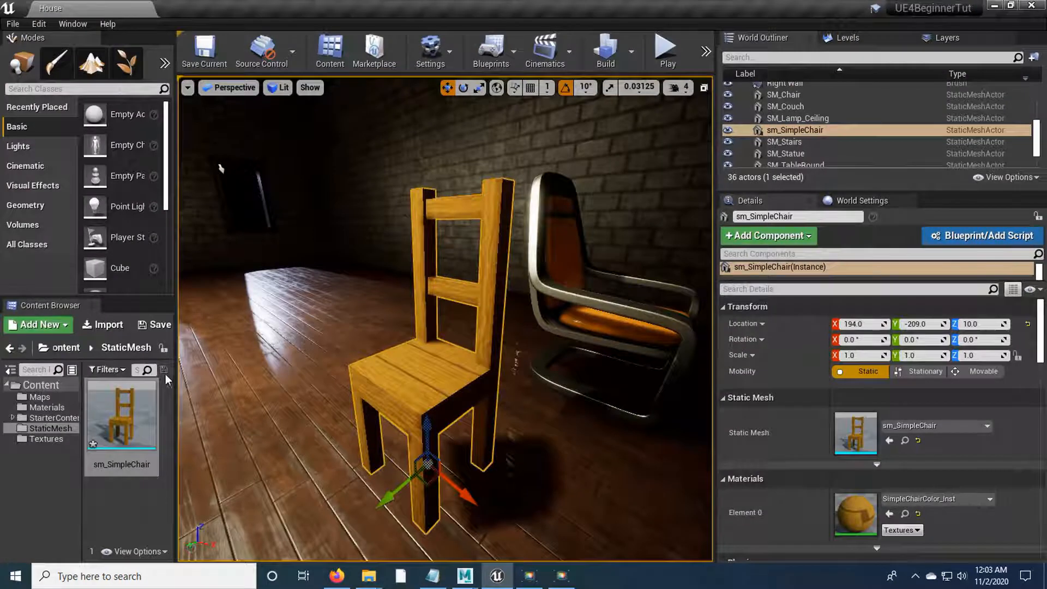
Step: Save all content and build only the level's lighting
left_click(154, 325)
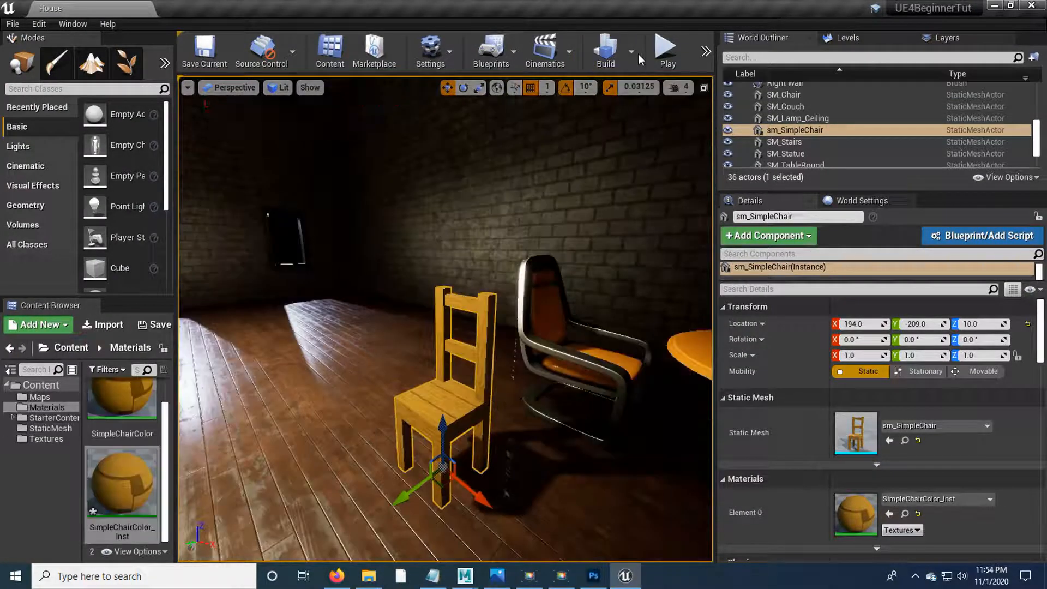
left_click(633, 54)
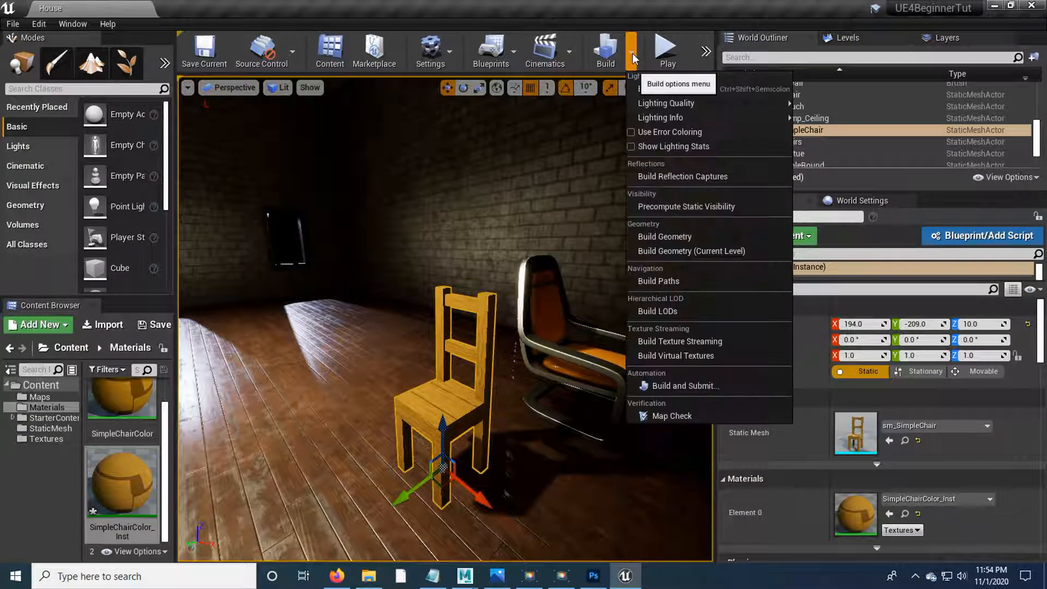
left_click(663, 86)
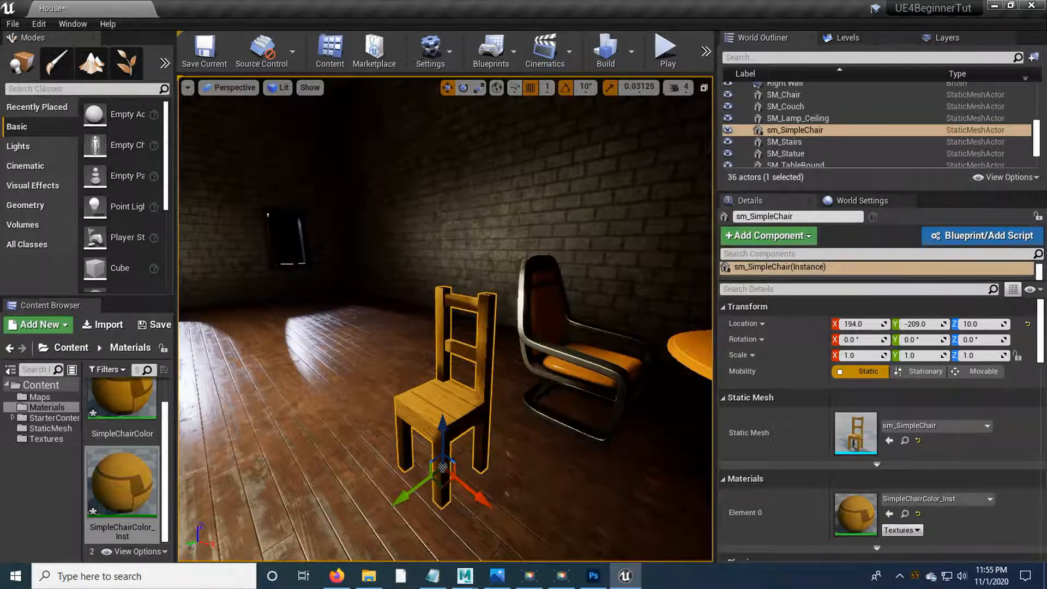
Step: Examine the wooden chair and its lighting from several viewpoints around the room
right_click_drag(461, 291, 349, 292)
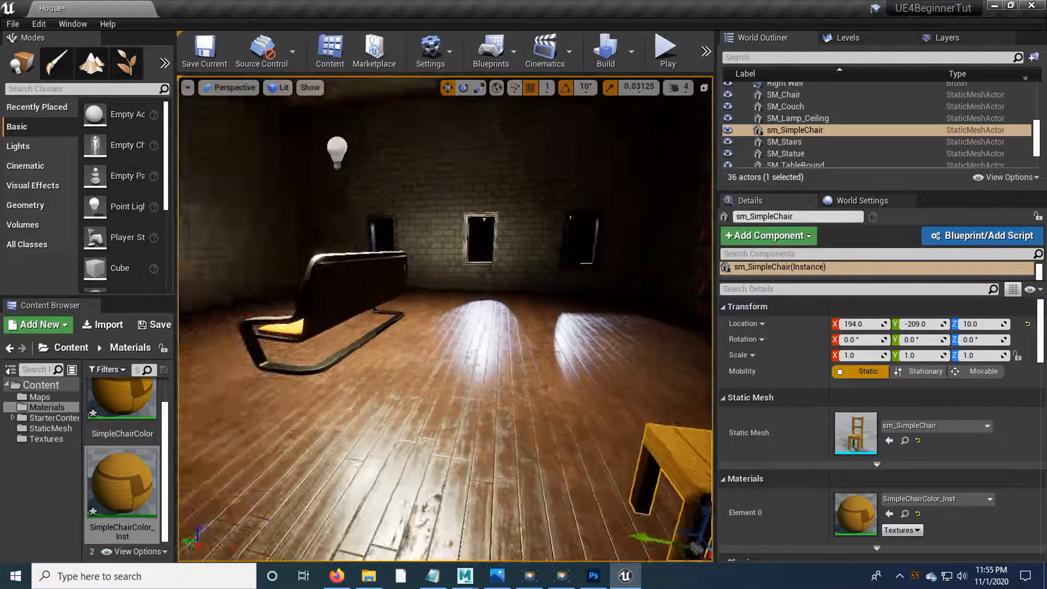
key("f")
scroll(445, 319, "up", 3)
left_click_drag(445, 319, 420, 377)
right_click_drag(420, 377, 376, 352)
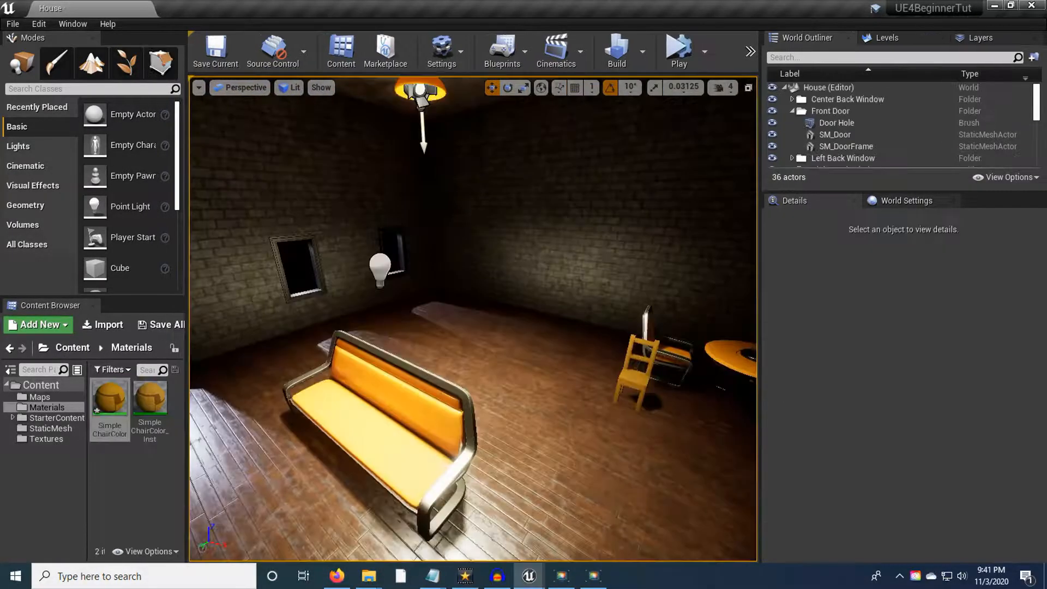
right_click_drag(666, 338, 674, 334)
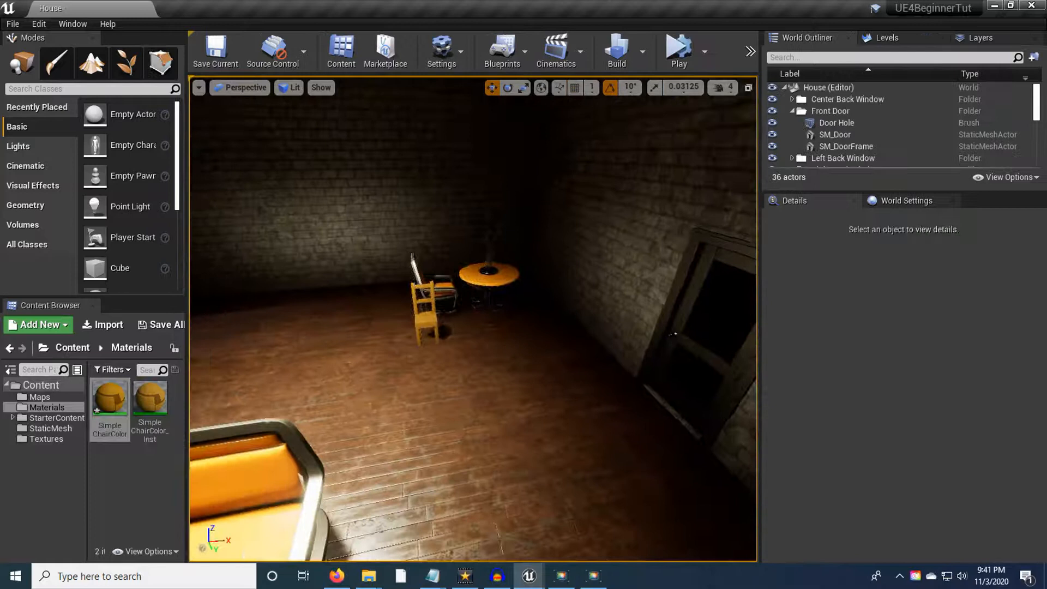
right_click_drag(457, 297, 469, 302)
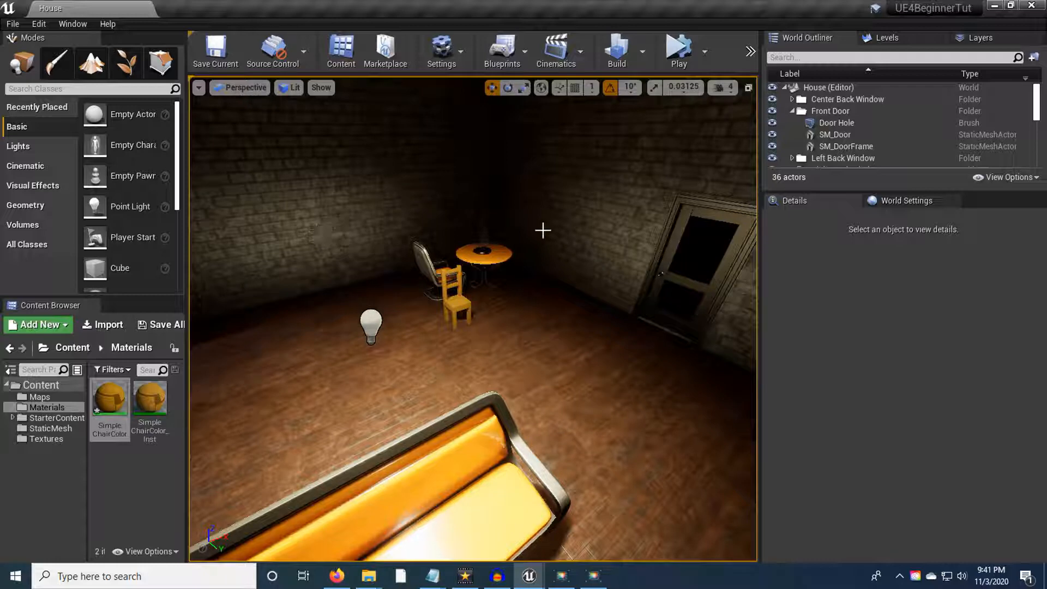
right_click_drag(515, 421, 381, 409)
right_click_drag(382, 345, 409, 343)
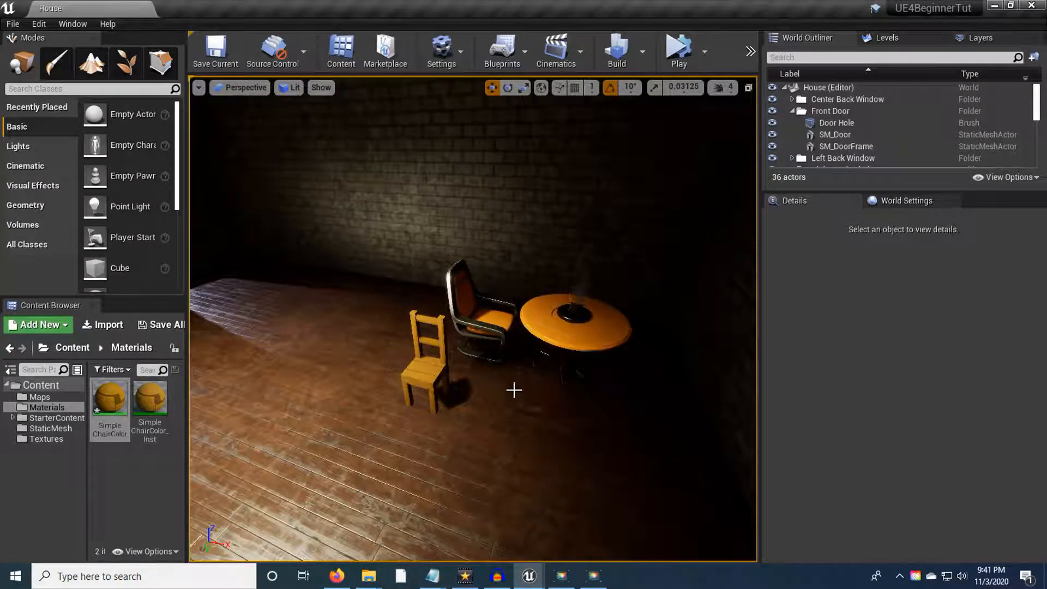
right_click_drag(537, 366, 491, 366)
right_click_drag(587, 422, 631, 421)
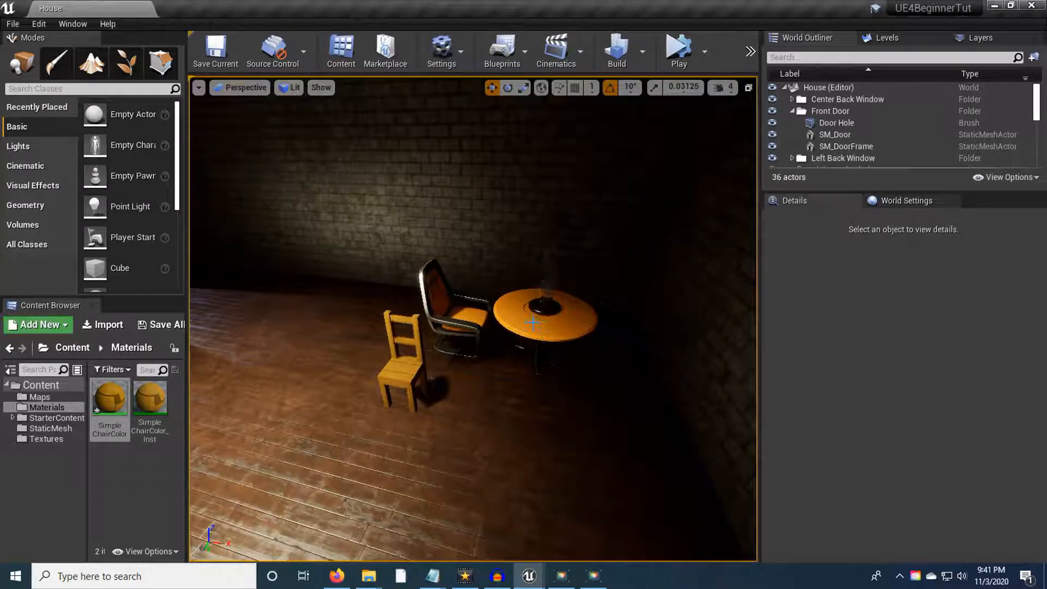
right_click_drag(442, 397, 404, 397)
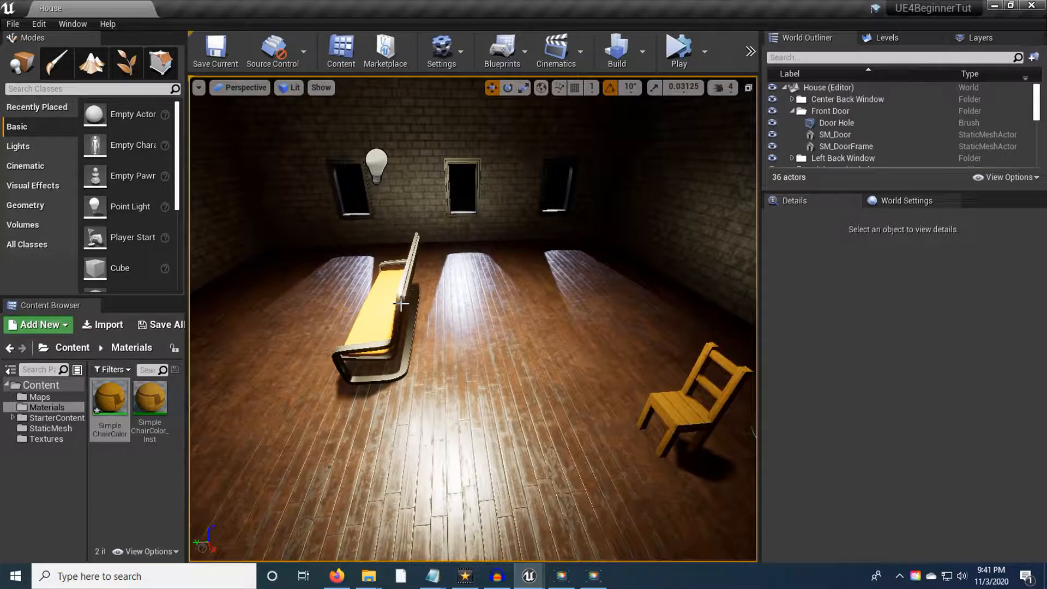
right_click_drag(401, 304, 549, 375)
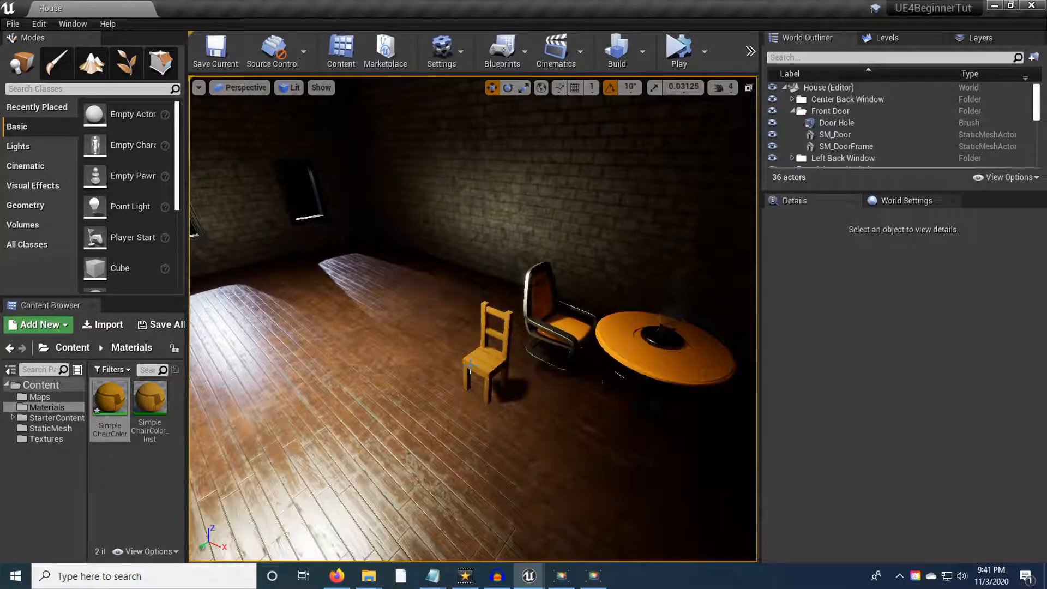
right_click_drag(394, 380, 430, 339)
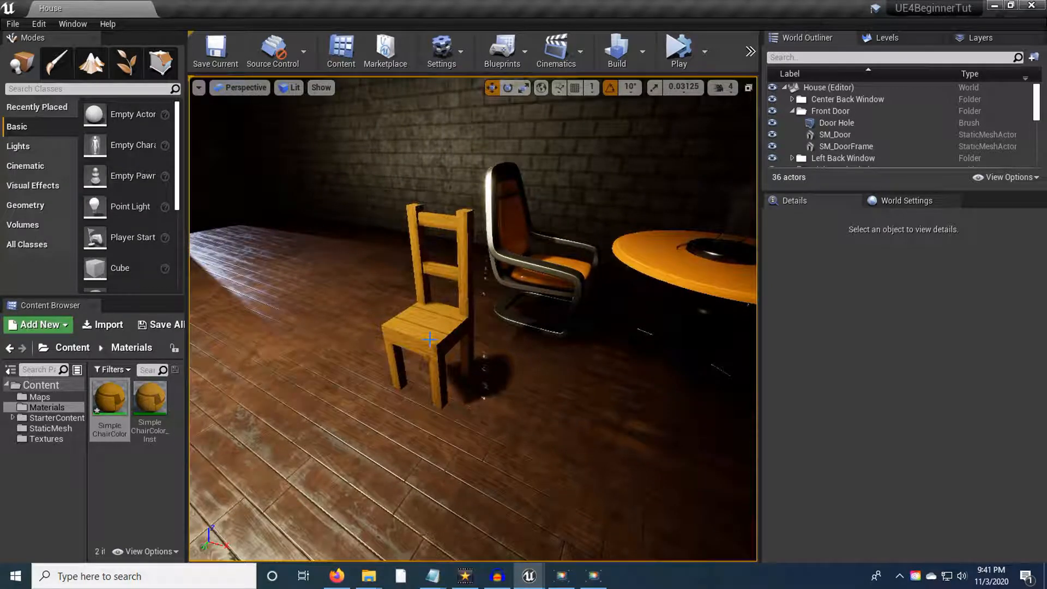
Step: In the SimpleChairColor material, insert a Multiply node between the Texture Sample's RGB output and Base Color, using its A input
double_click(109, 403)
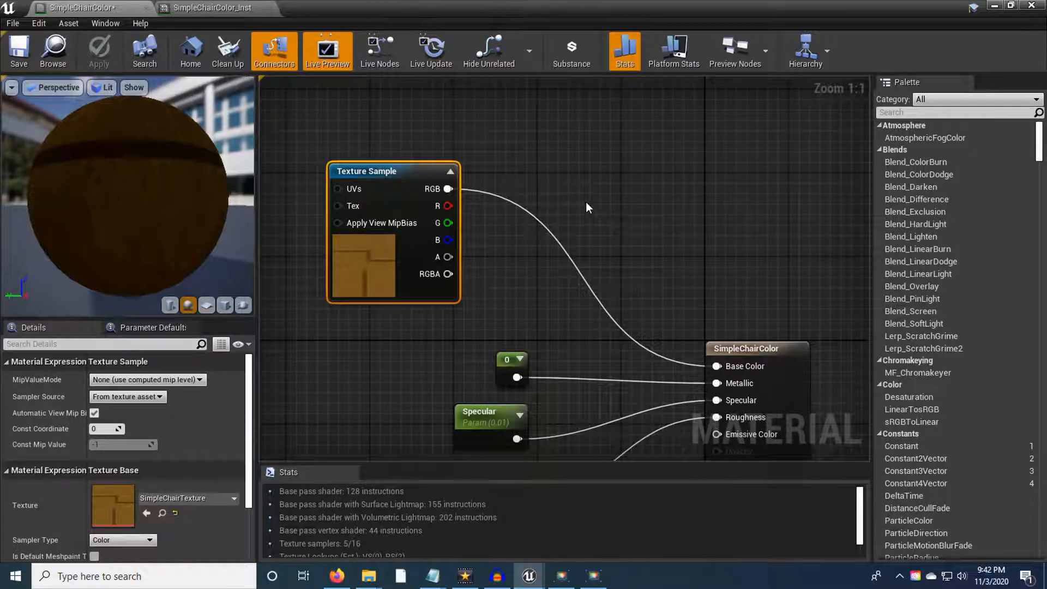
left_click(595, 189)
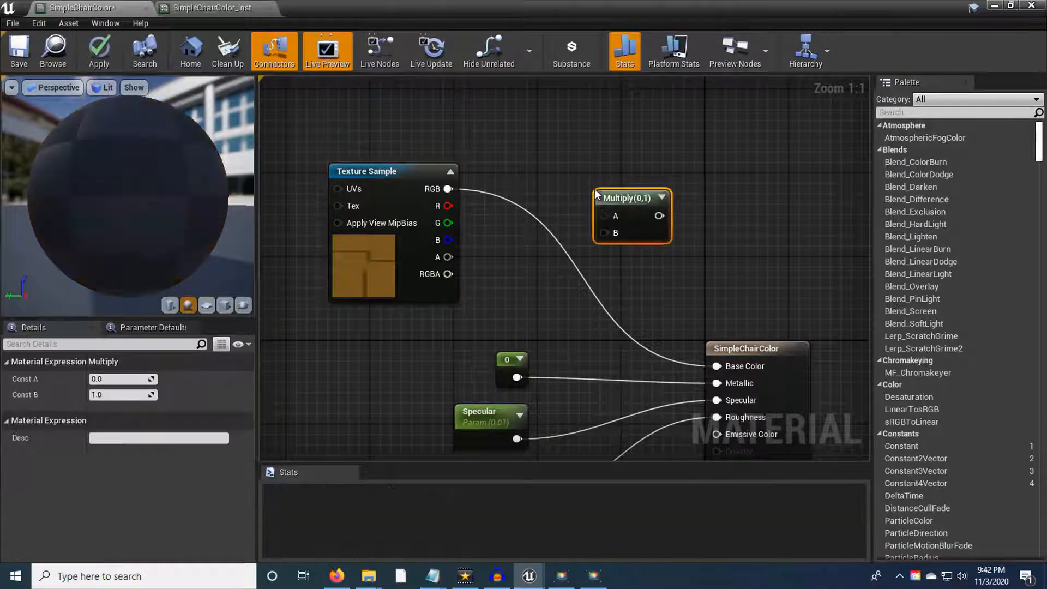
left_click_drag(405, 204, 350, 103)
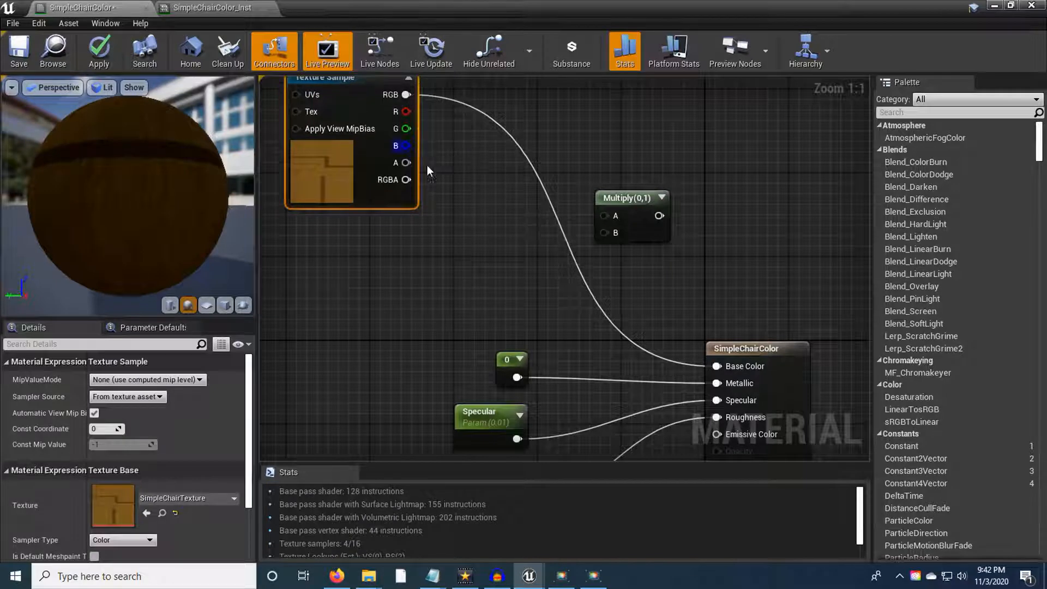
right_click_drag(425, 114, 440, 157)
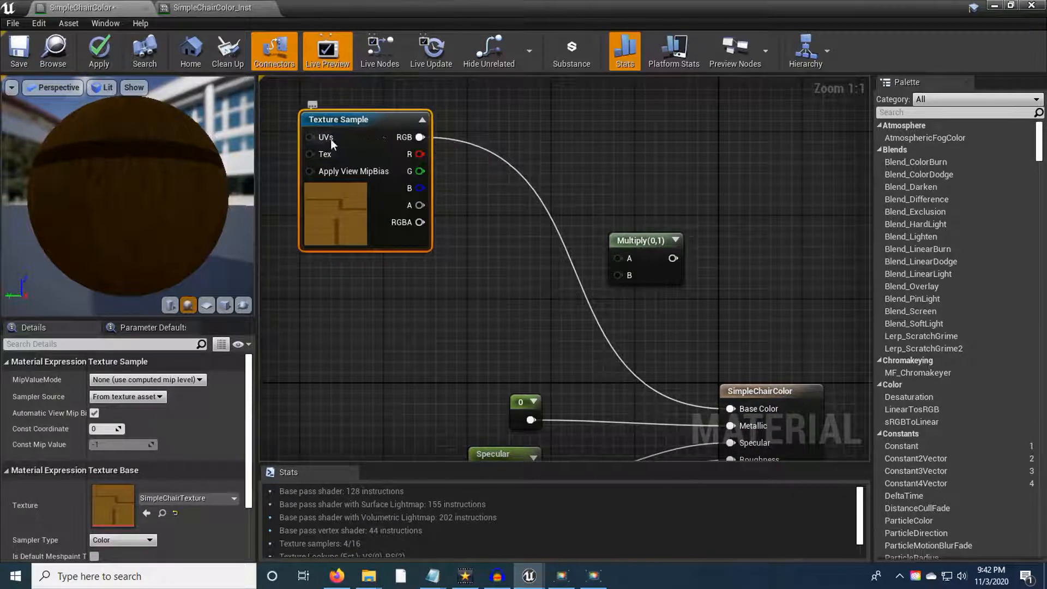
left_click_drag(419, 137, 625, 176)
right_click_drag(638, 260, 664, 247)
left_click_drag(689, 176, 756, 397)
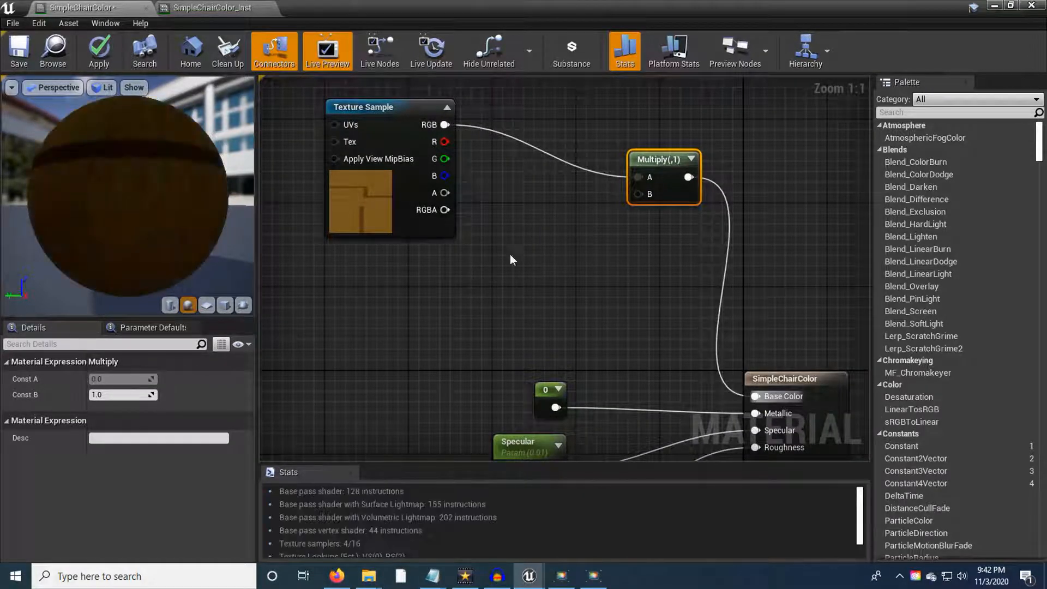
mouse_move(587, 247)
left_mouse_down()
mouse_move(643, 232)
mouse_move(674, 194)
mouse_move(660, 188)
mouse_move(600, 240)
left_mouse_up()
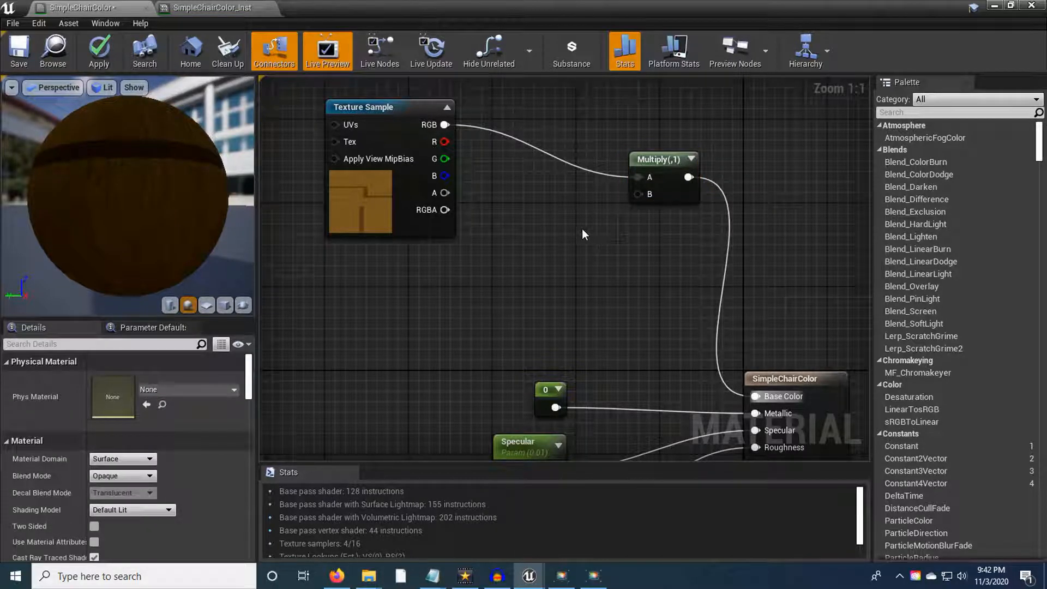
left_click(373, 205)
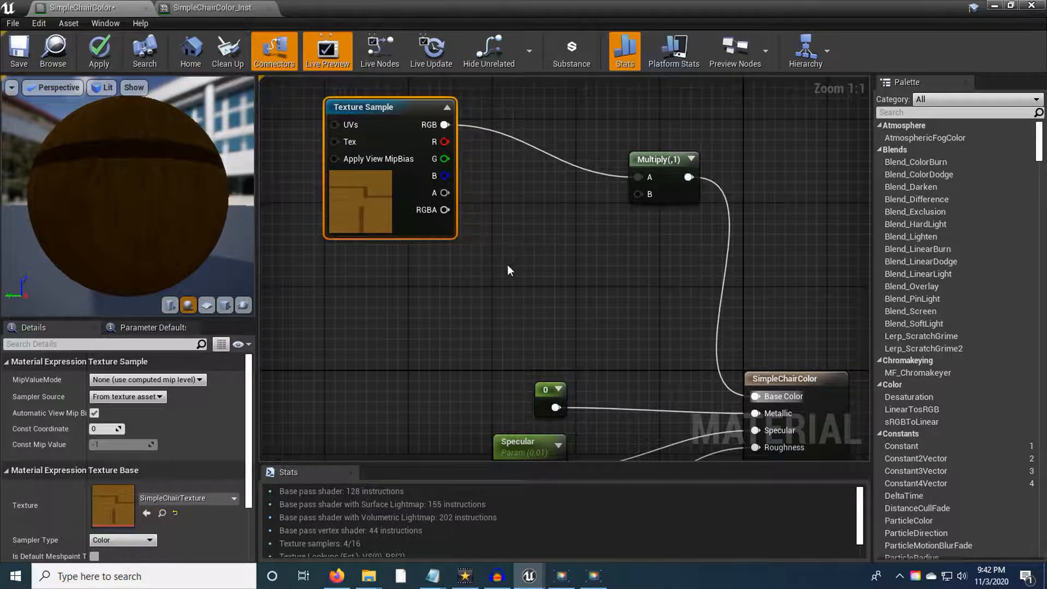
right_click(521, 259)
type("saturat")
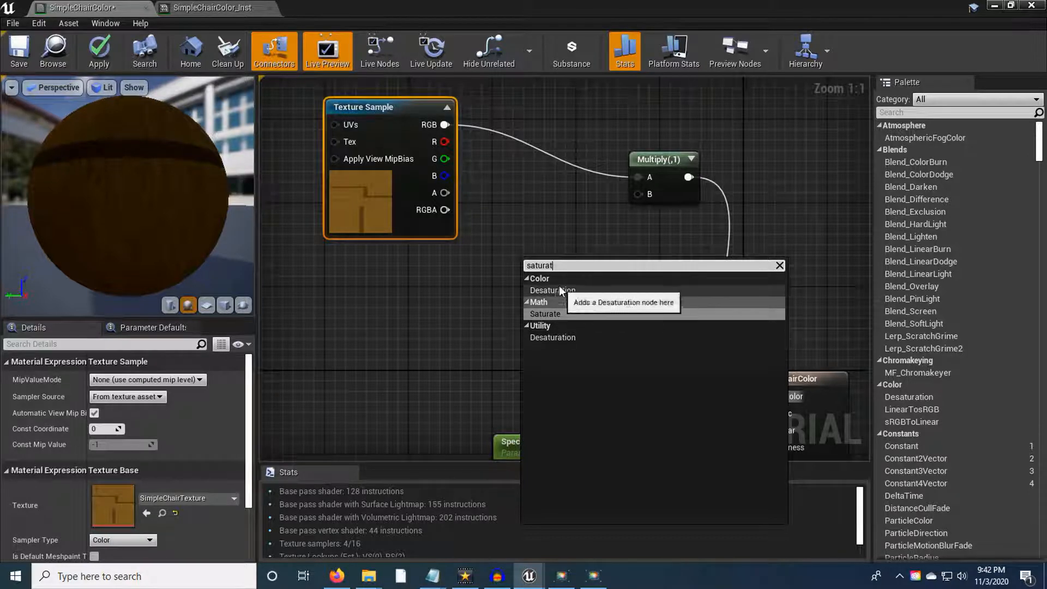
left_click(463, 296)
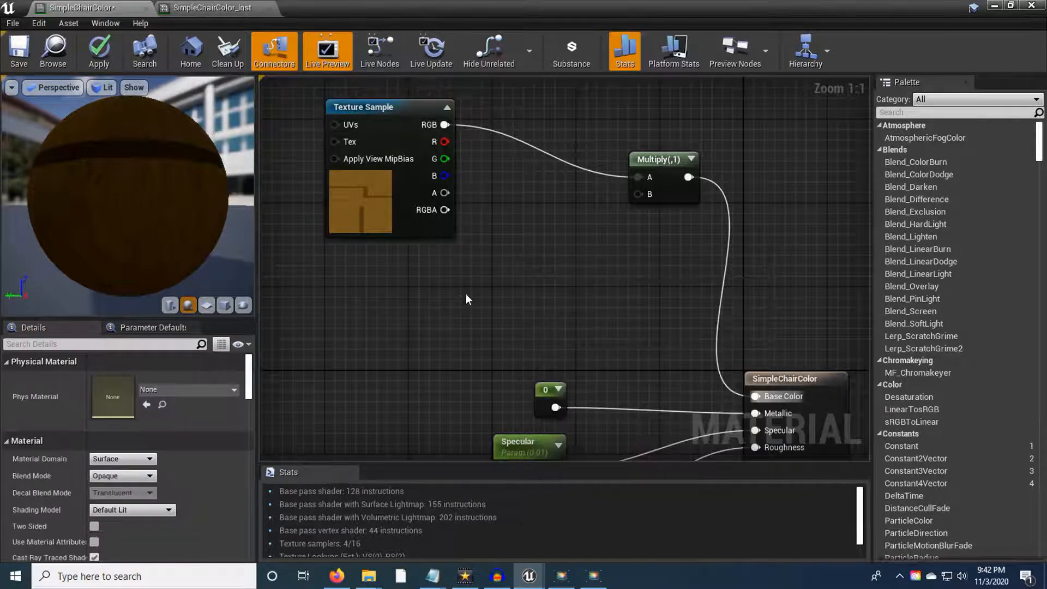
Step: Add a second Multiply node below the first and connect its output to the first one's B input
right_click_drag(458, 297, 462, 285)
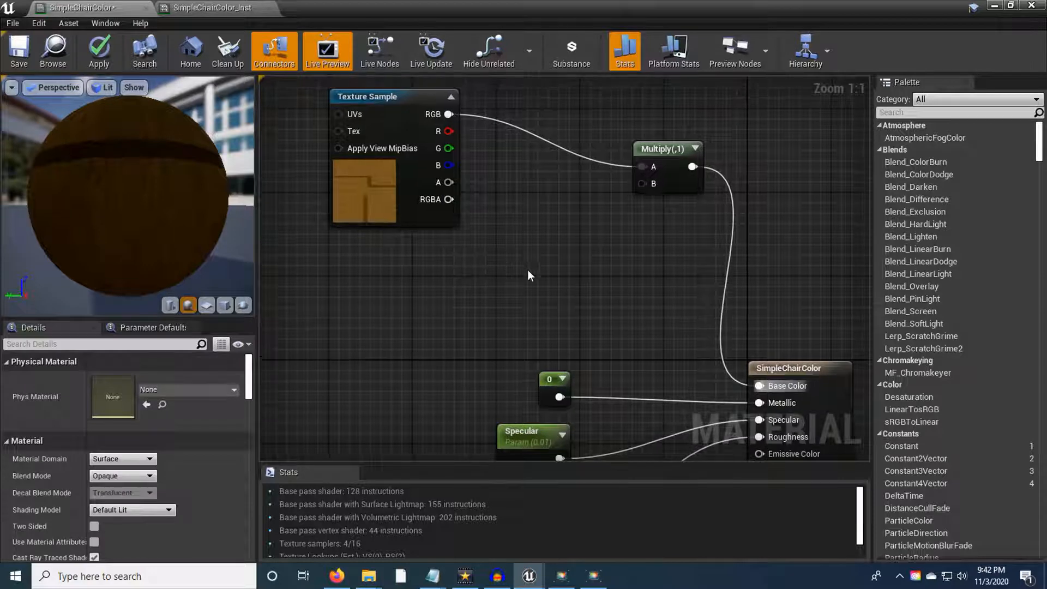
left_click(552, 254)
left_click_drag(618, 282, 642, 184)
left_click_drag(584, 264, 569, 264)
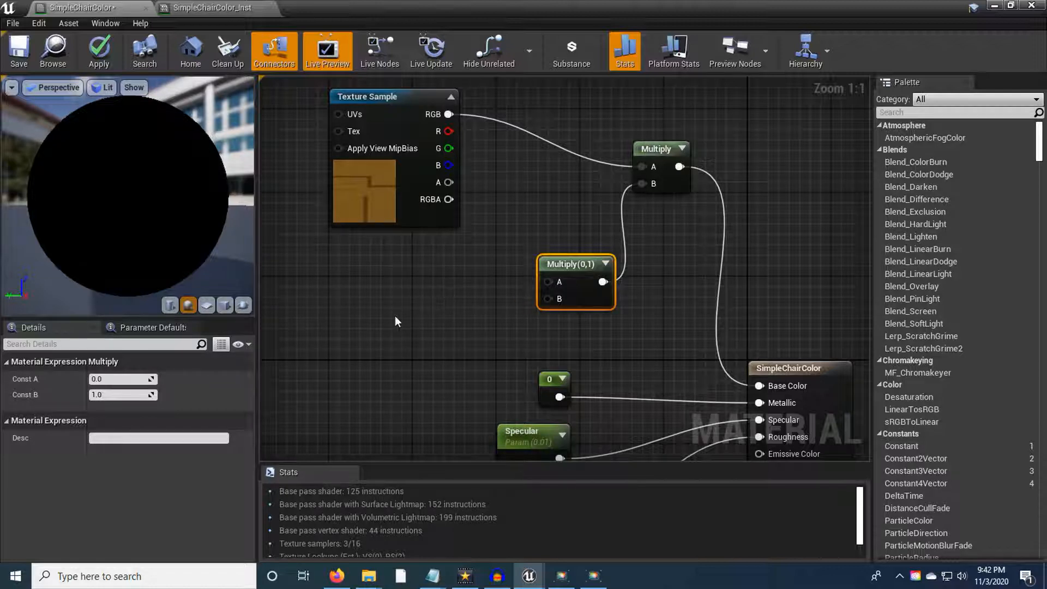
Step: Add a scalar parameter named Saturation below the Texture Sample and connect it to the lower Multiply node's B input
left_click(380, 359)
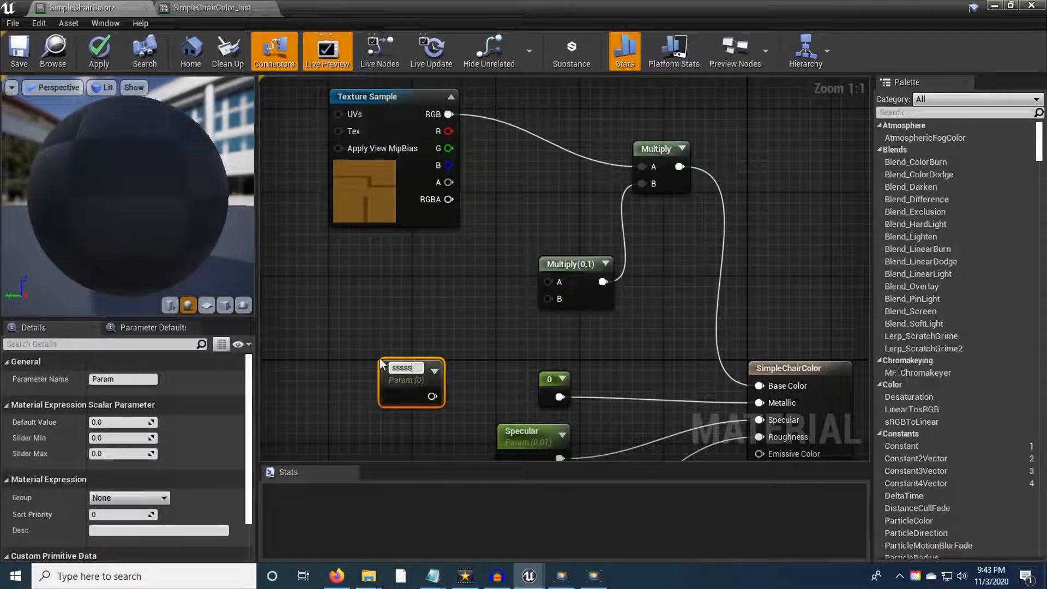
type("sss")
key("BackSpace")
key("BackSpace")
key("BackSpace")
type("Color")
right_click_drag(445, 374, 462, 369)
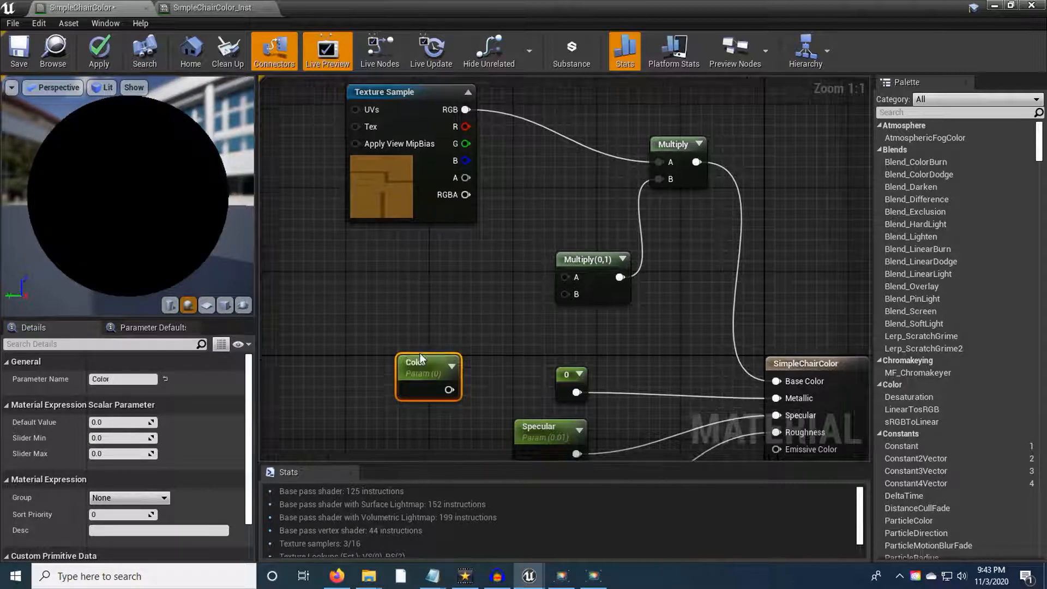
left_click(119, 380)
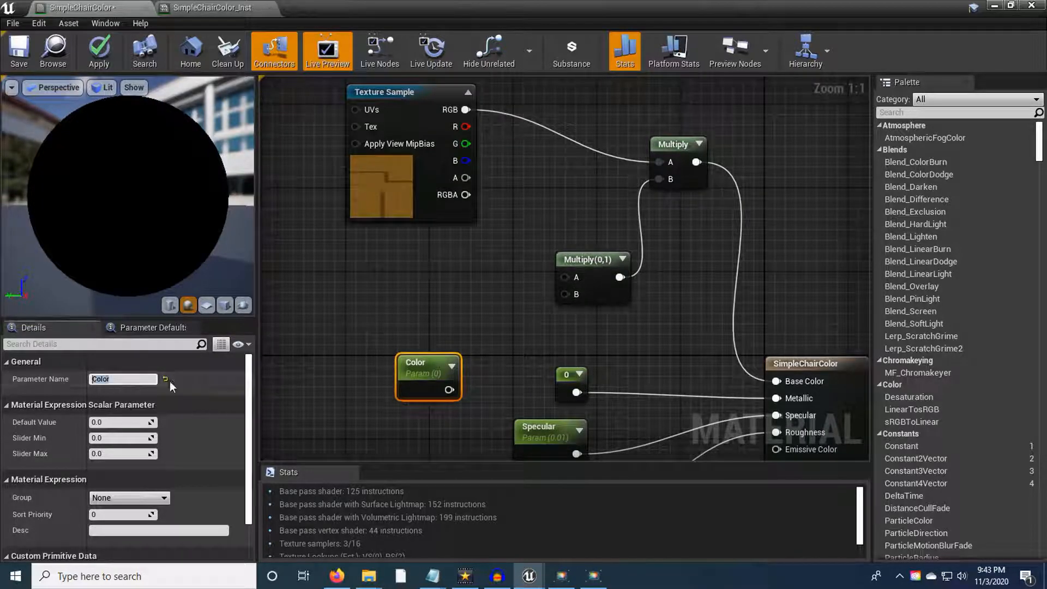
type("Saturation")
key("Return")
left_click_drag(448, 392, 566, 294)
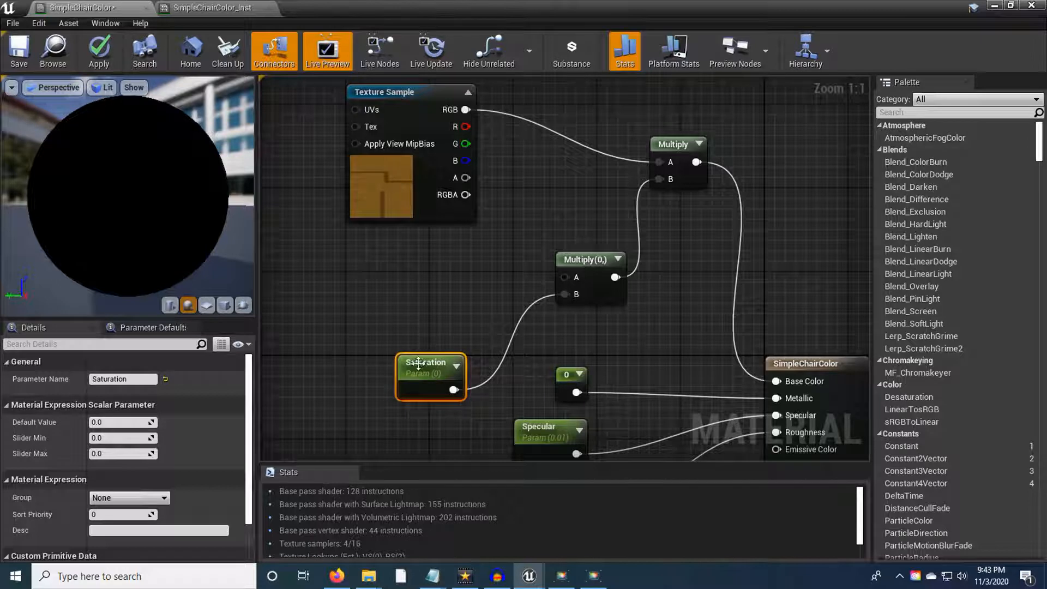
left_click_drag(419, 364, 409, 386)
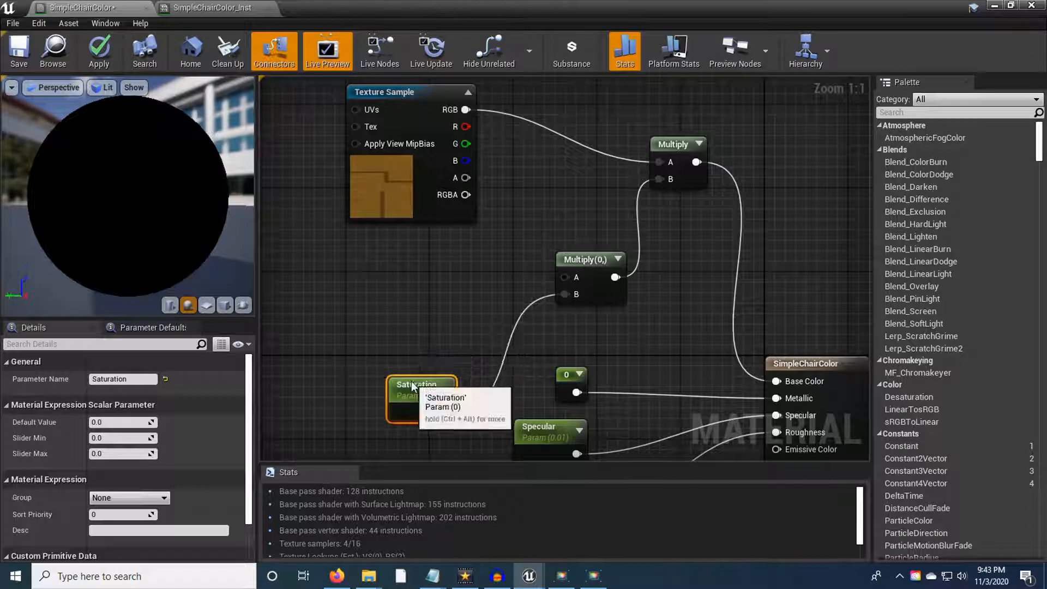
Step: Add a VectorParameter named Color above Saturation and connect its main output to the lower Multiply node's A input
right_click(375, 275)
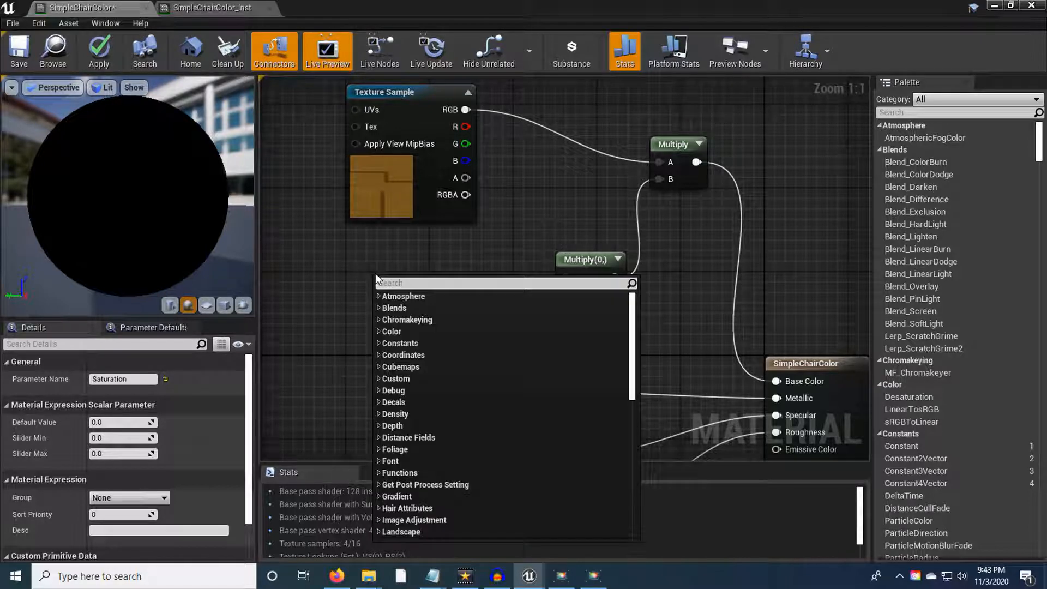
type("vec")
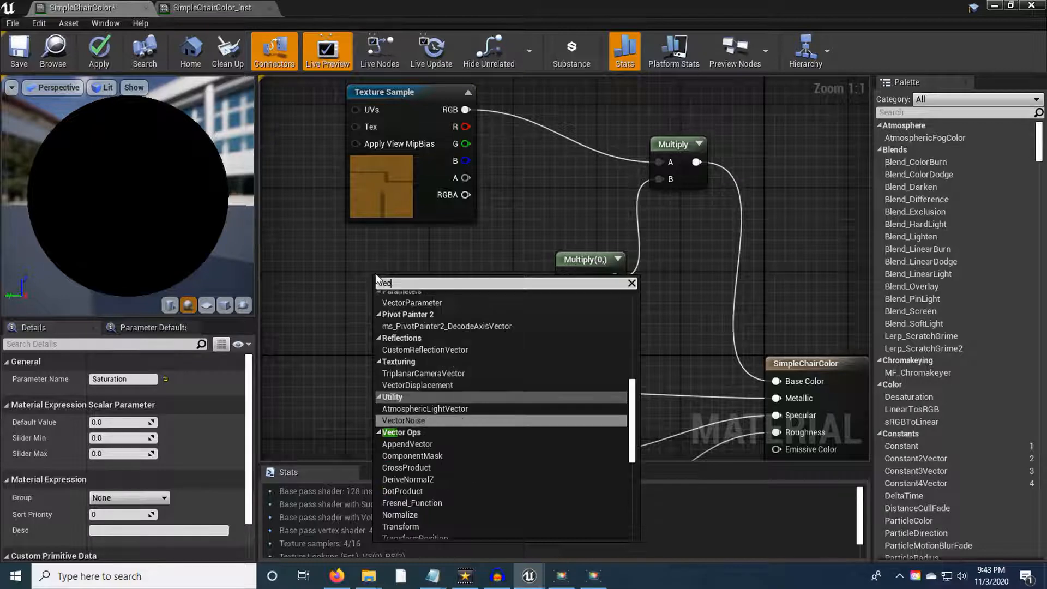
type("torp")
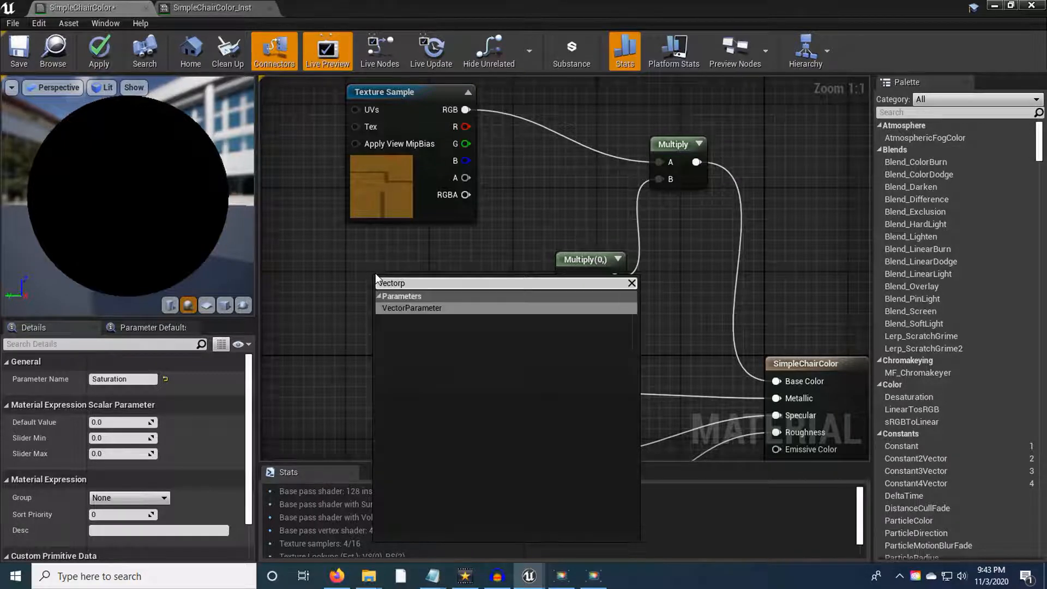
left_click(406, 308)
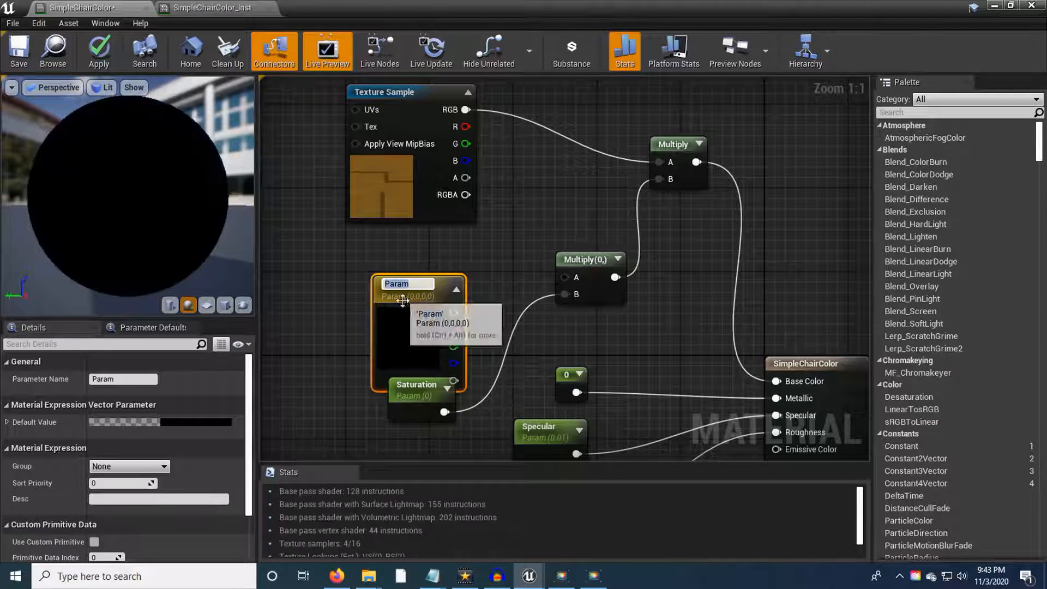
type("Color")
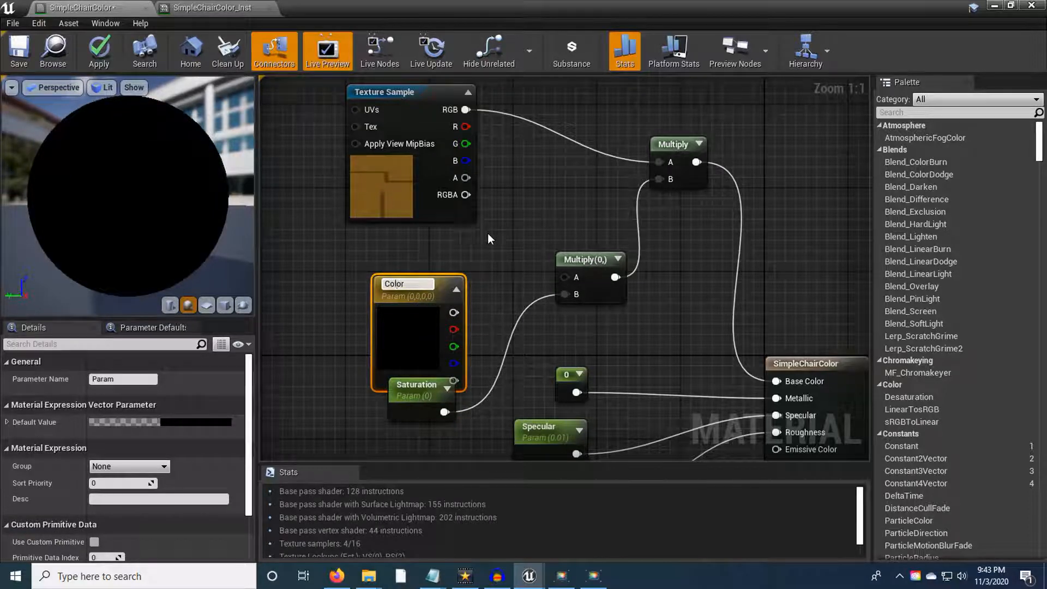
key("Return")
left_click_drag(416, 310, 431, 295)
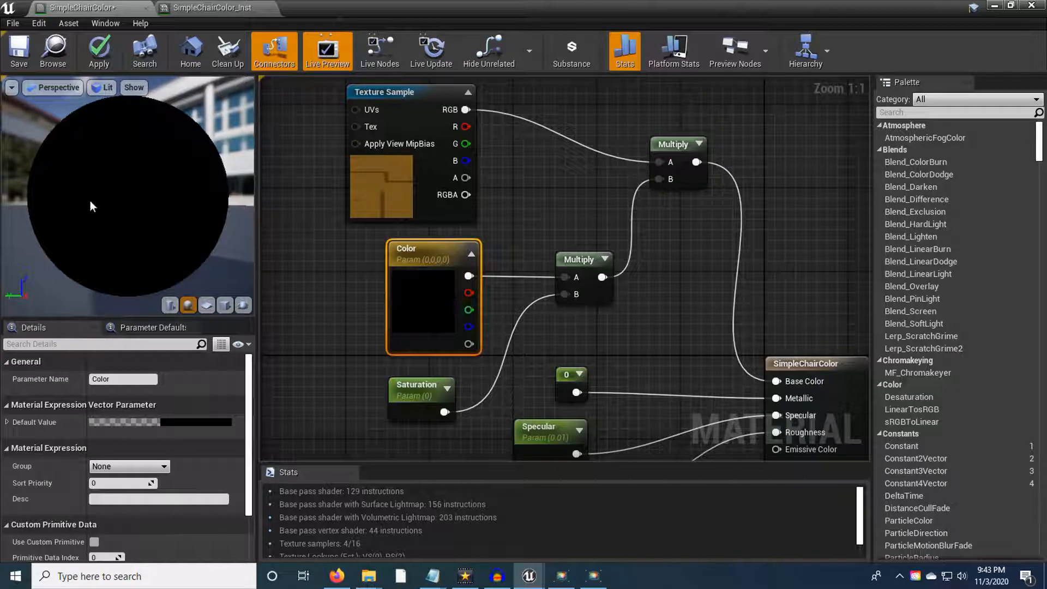
Step: Set the Color parameter's default to white with R, G and B at 1
double_click(420, 293)
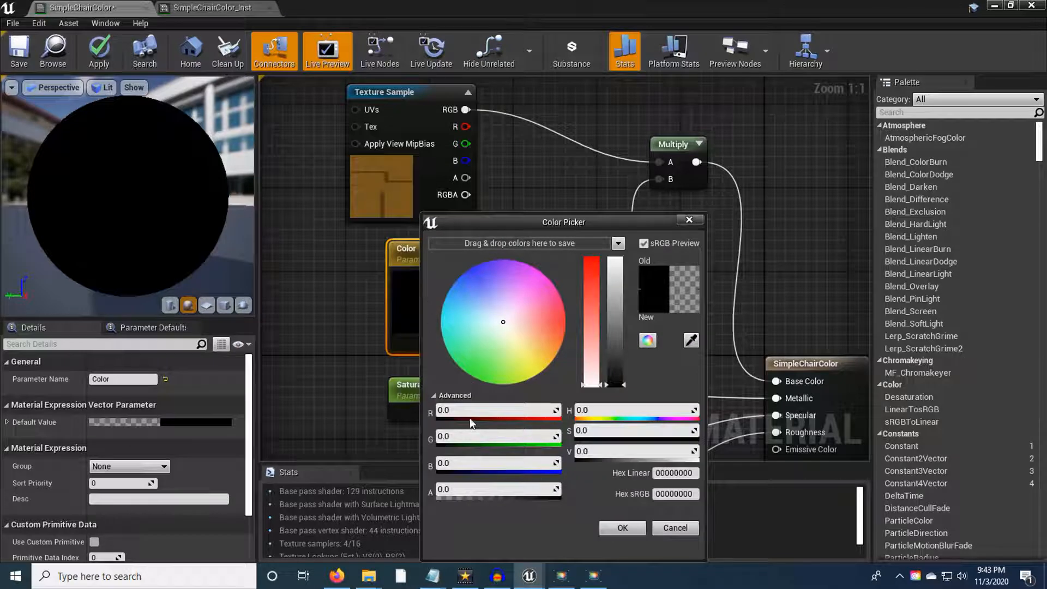
left_click(491, 411)
type("1")
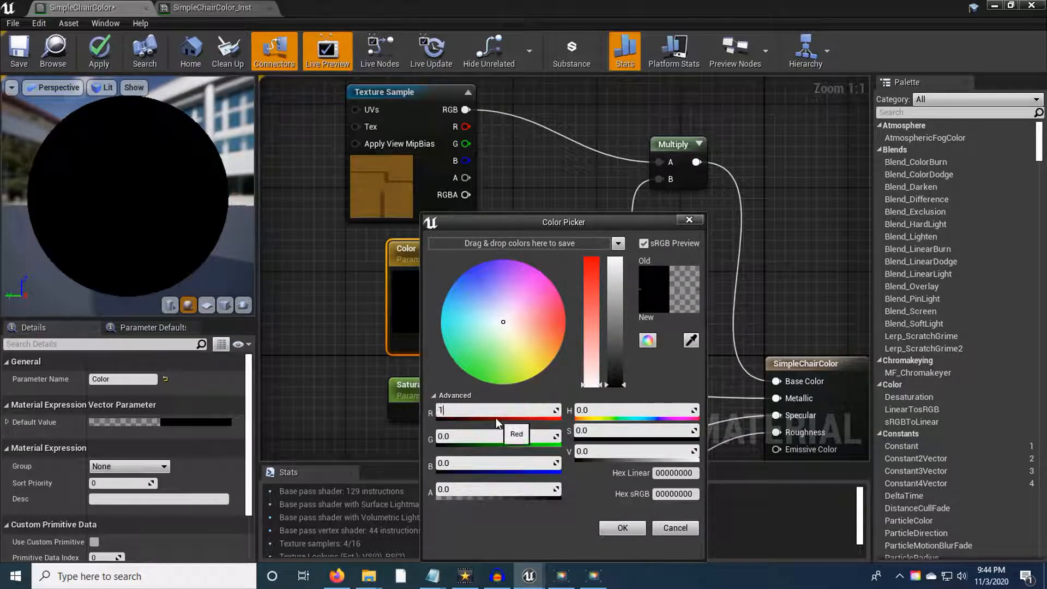
key("Tab")
type("1")
key("Tab")
type("1")
key("Tab")
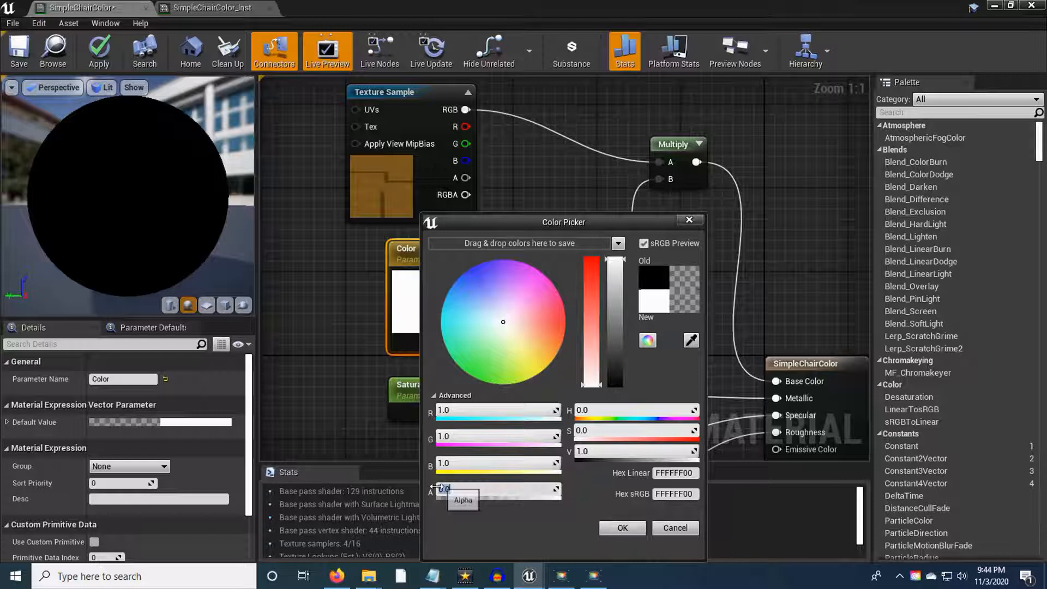
left_click_drag(493, 224, 475, 206)
left_click(603, 503)
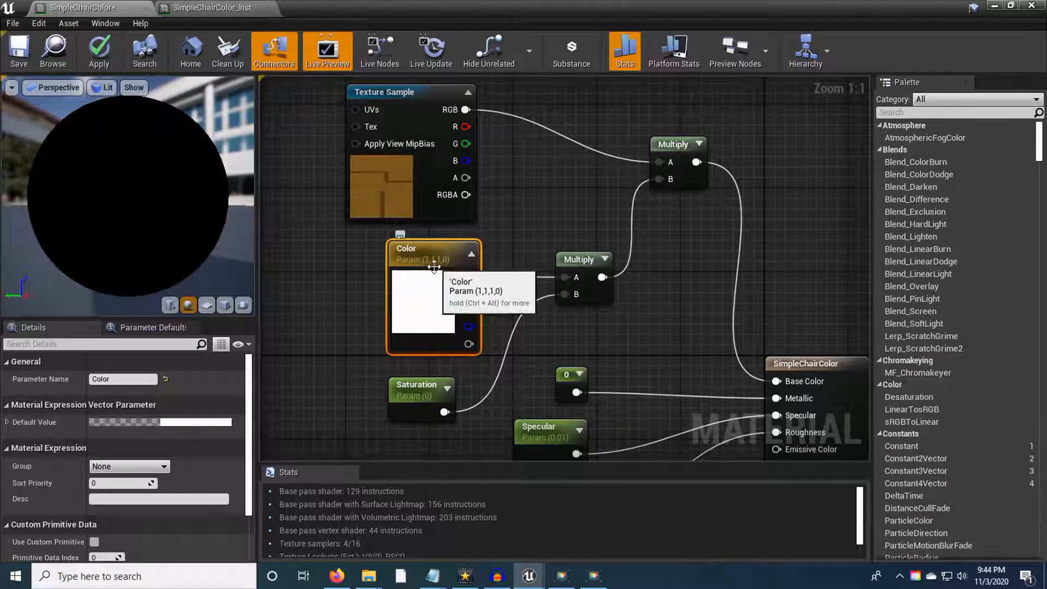
left_click_drag(470, 293, 484, 341)
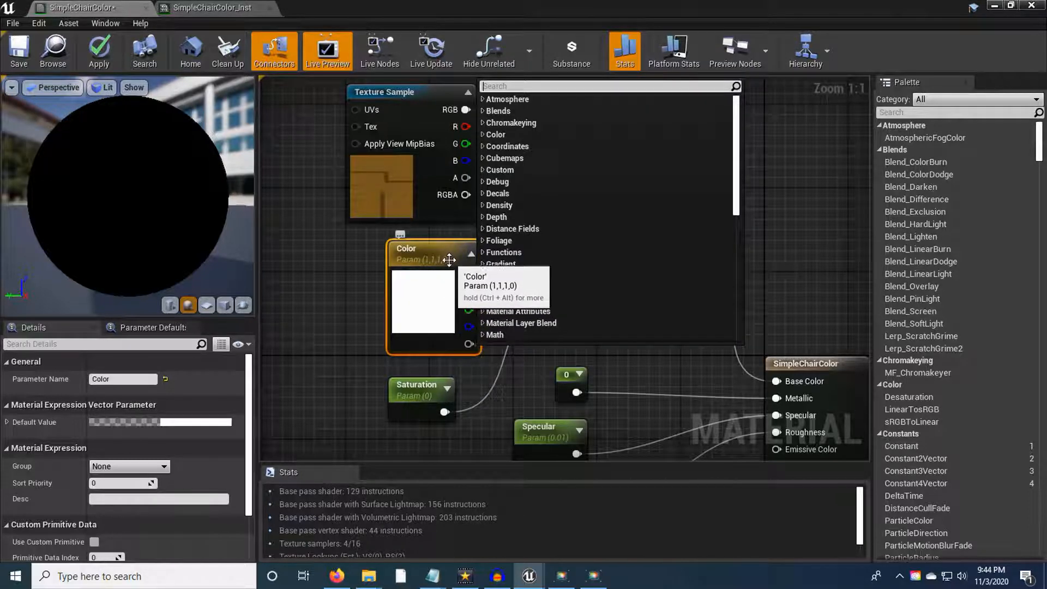
left_click(427, 345)
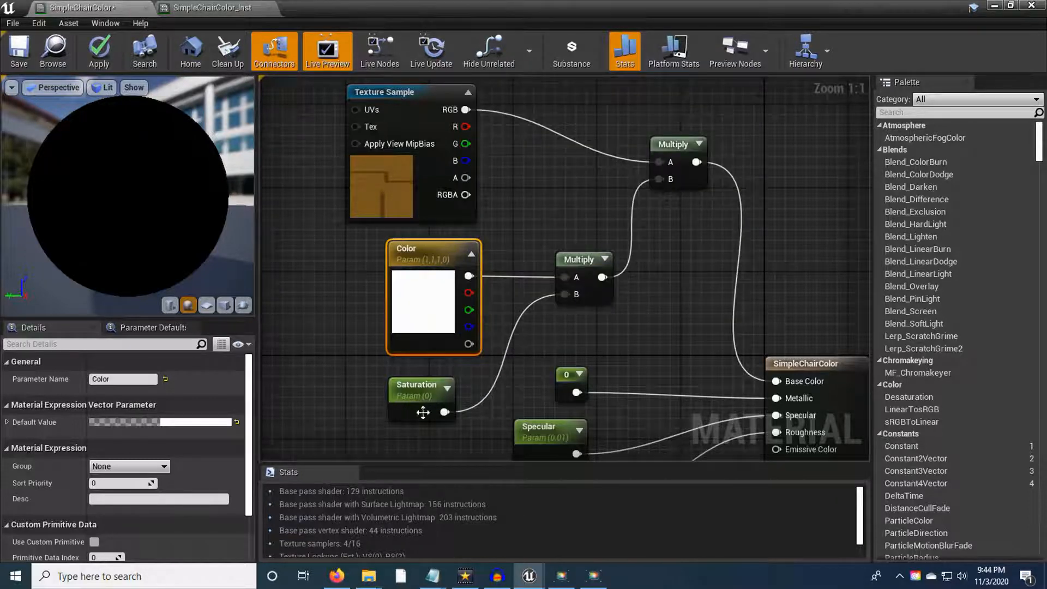
Step: Set the Saturation parameter's default value to 1 and apply the material changes
left_click(415, 387)
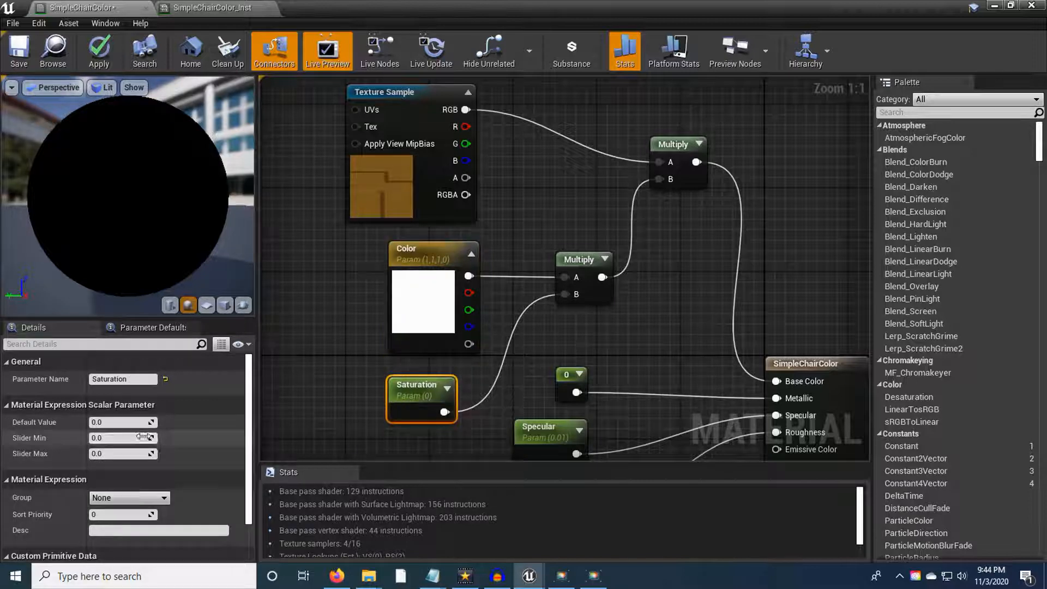
left_click(121, 422)
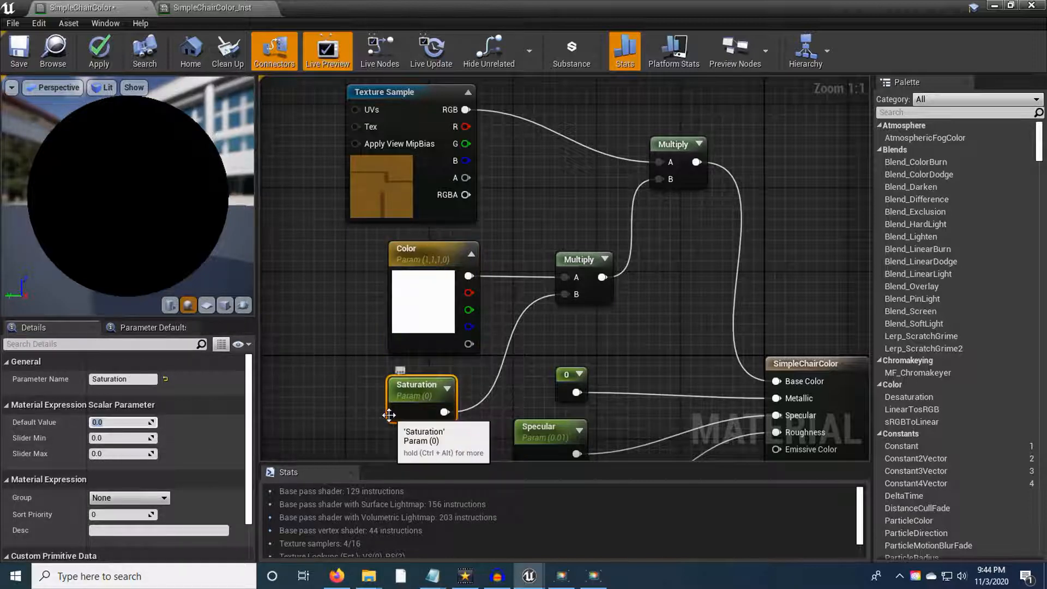
type("1")
key("Return")
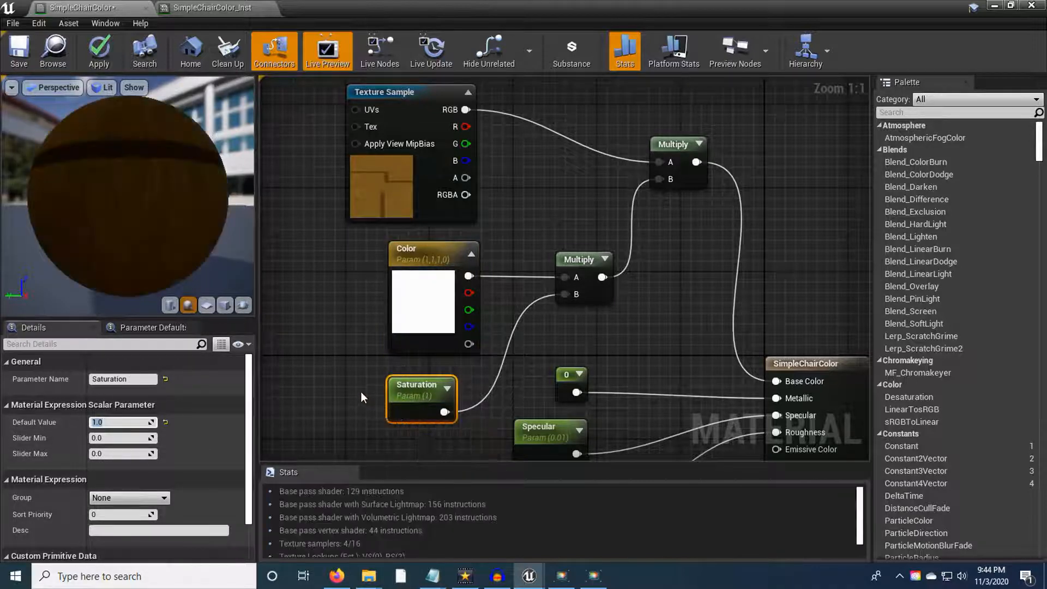
left_click_drag(138, 189, 189, 211)
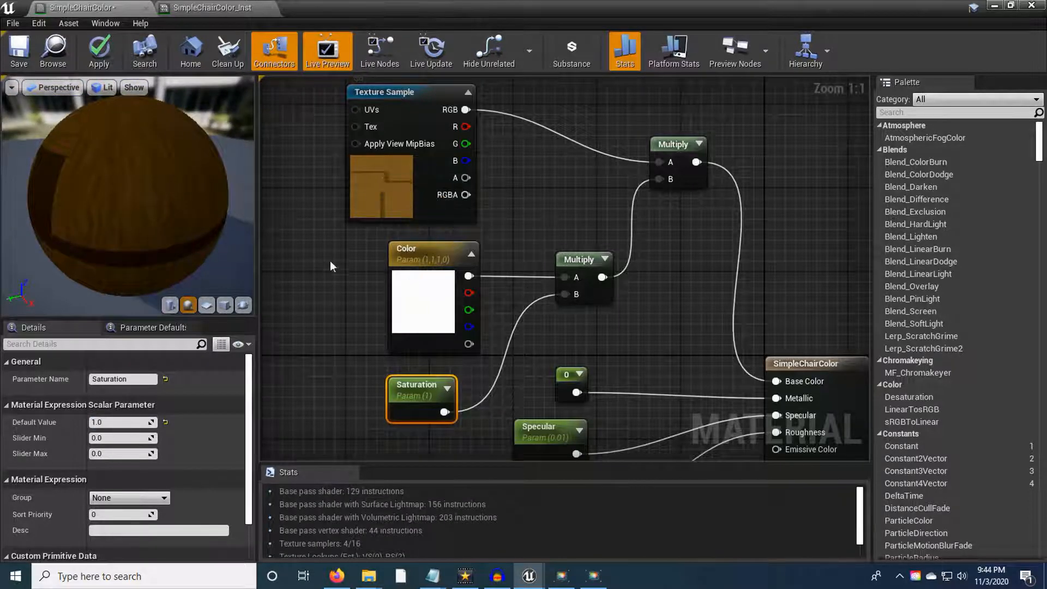
left_click(99, 63)
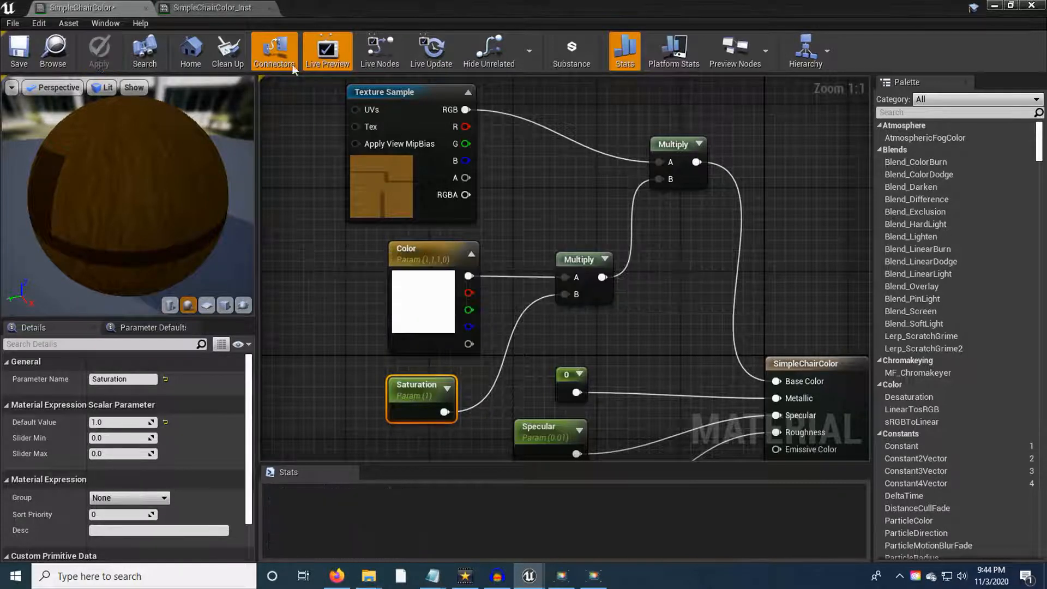
Step: Open the SimpleChairColor_Inst material instance and place its window so the chair in the level stays visible
left_click(993, 8)
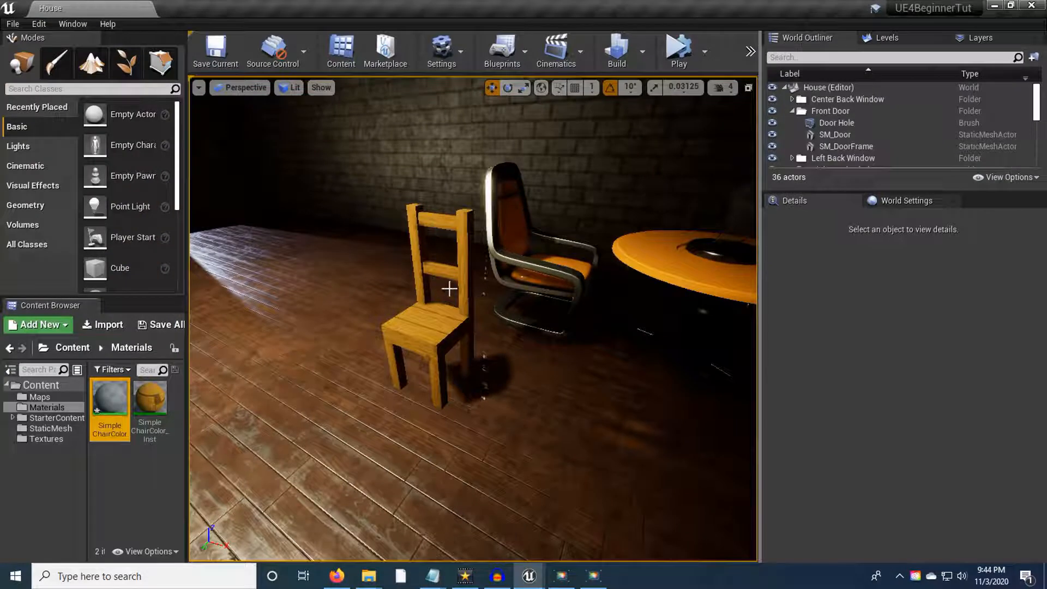
left_click(159, 402)
double_click(158, 402)
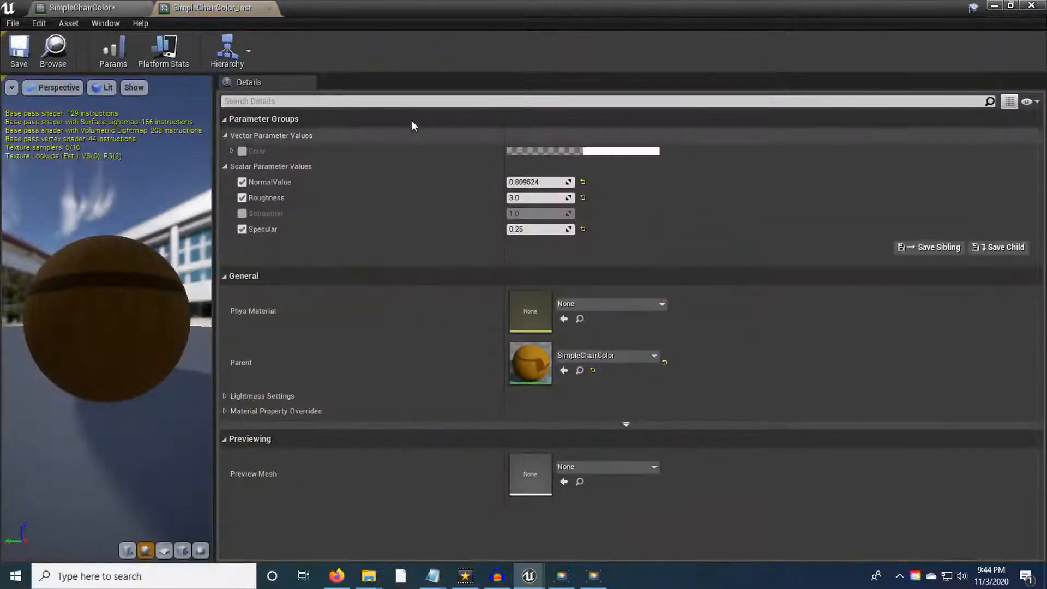
left_click_drag(353, 16, 832, 145)
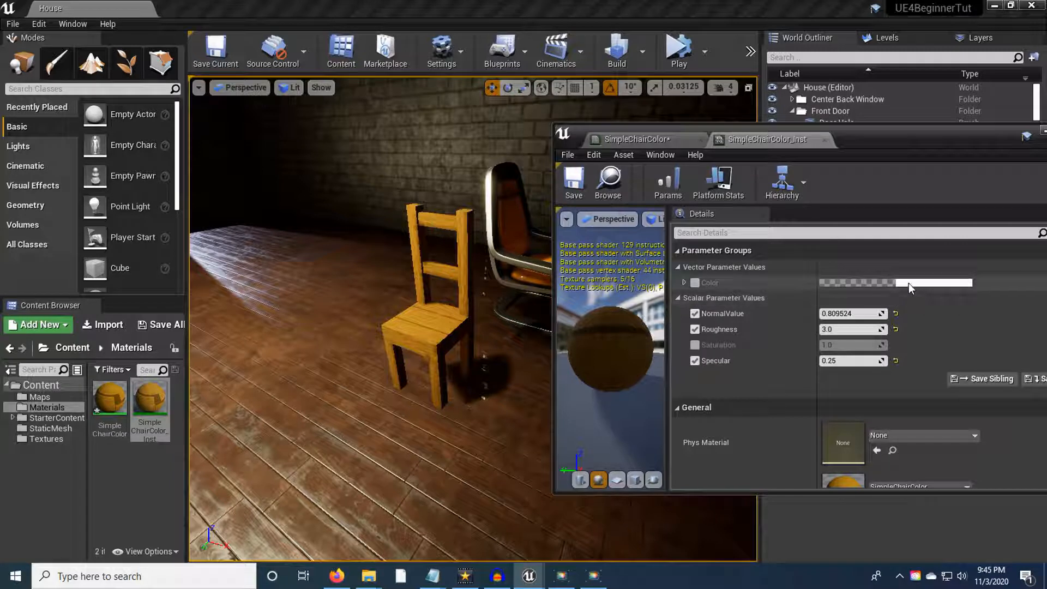
Step: Enable the Saturation override in the material instance and set it to 0.4
left_click(695, 346)
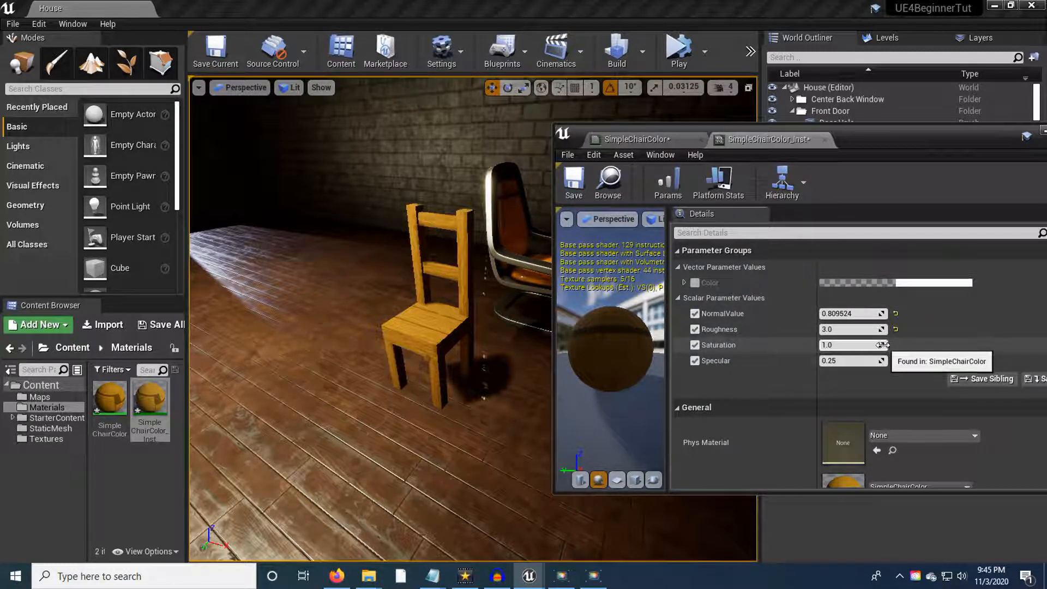
left_click_drag(850, 345, 813, 345)
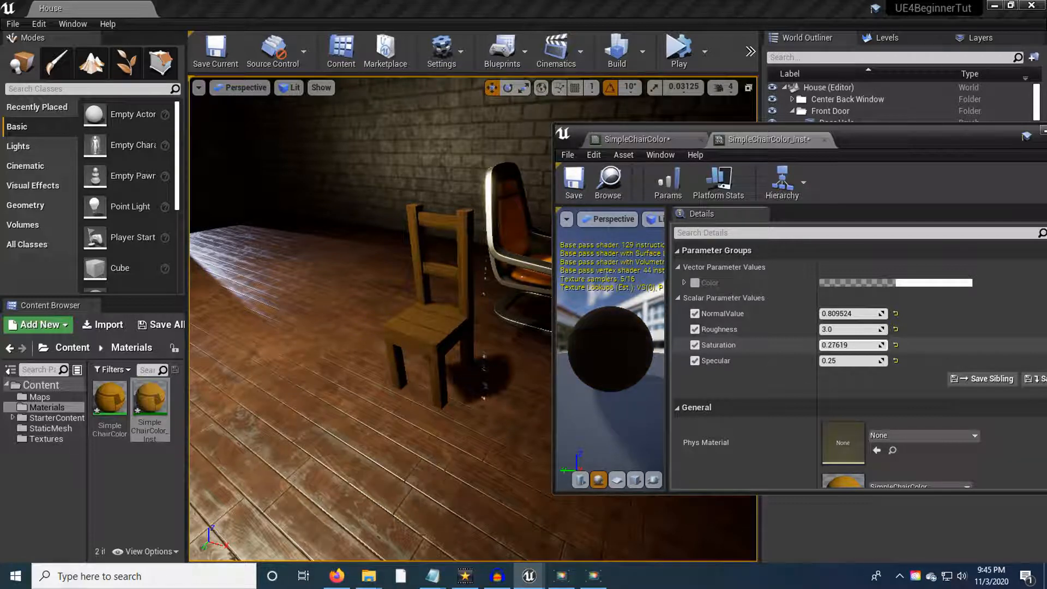
left_click_drag(448, 251, 426, 400)
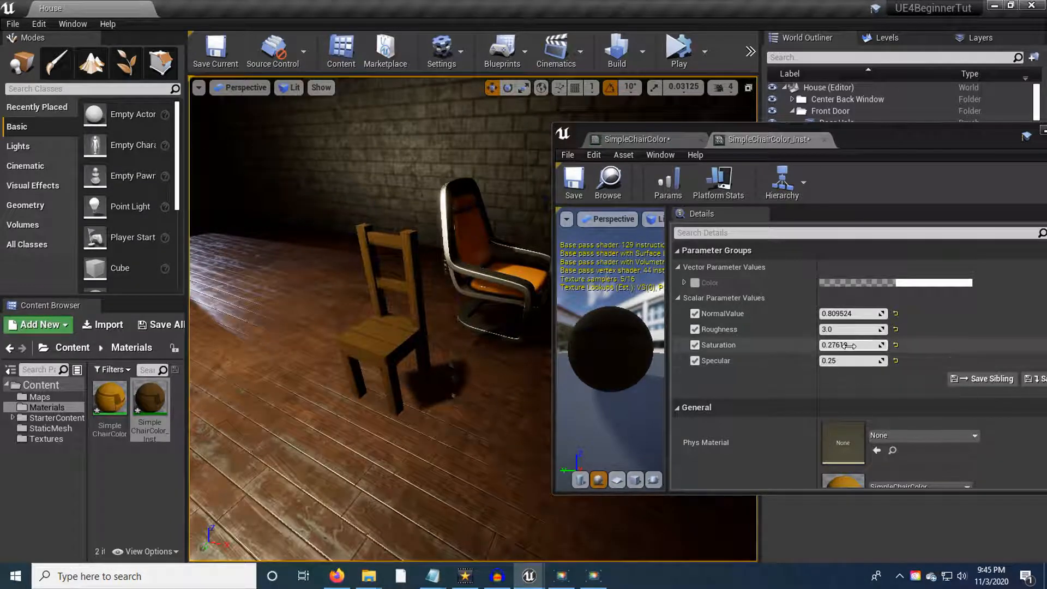
left_click(872, 345)
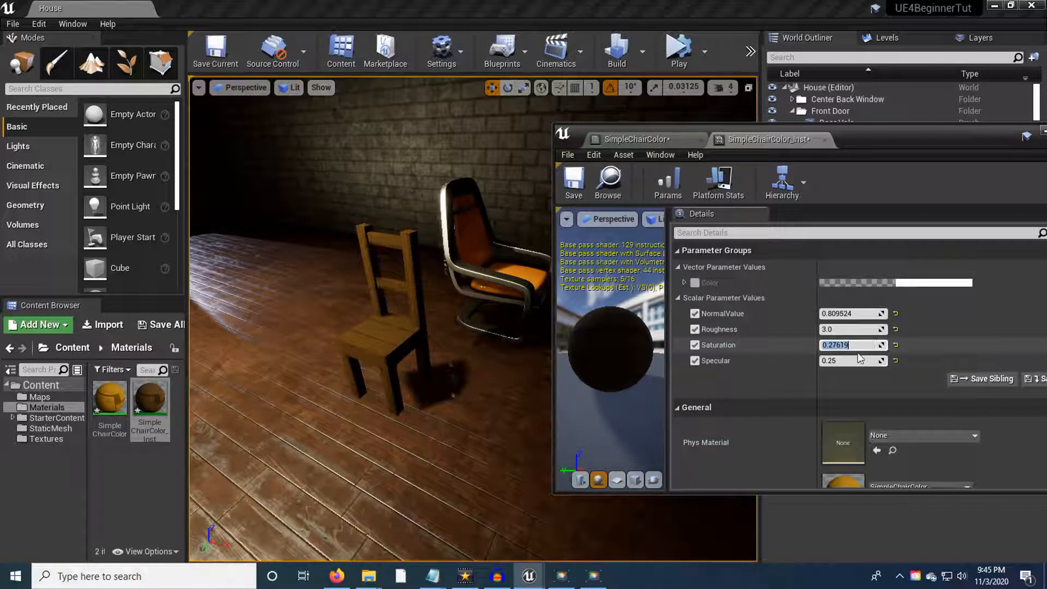
left_click_drag(881, 344, 905, 344)
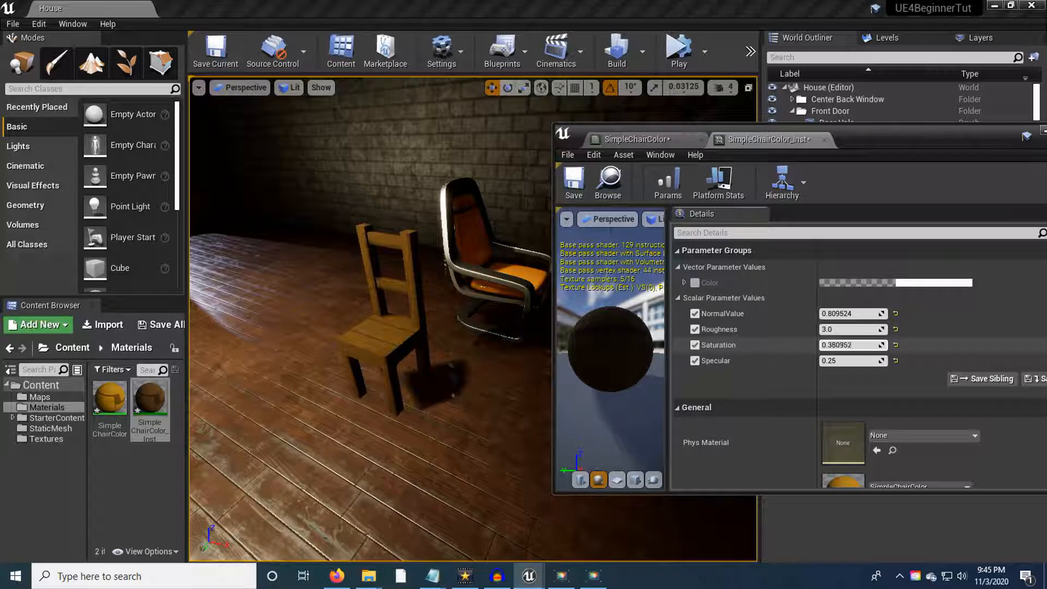
left_click_drag(850, 345, 856, 346)
Step: Save the SimpleChairColor_Inst material instance, close its editor window and view the chair in the level
right_click_drag(437, 306, 198, 80)
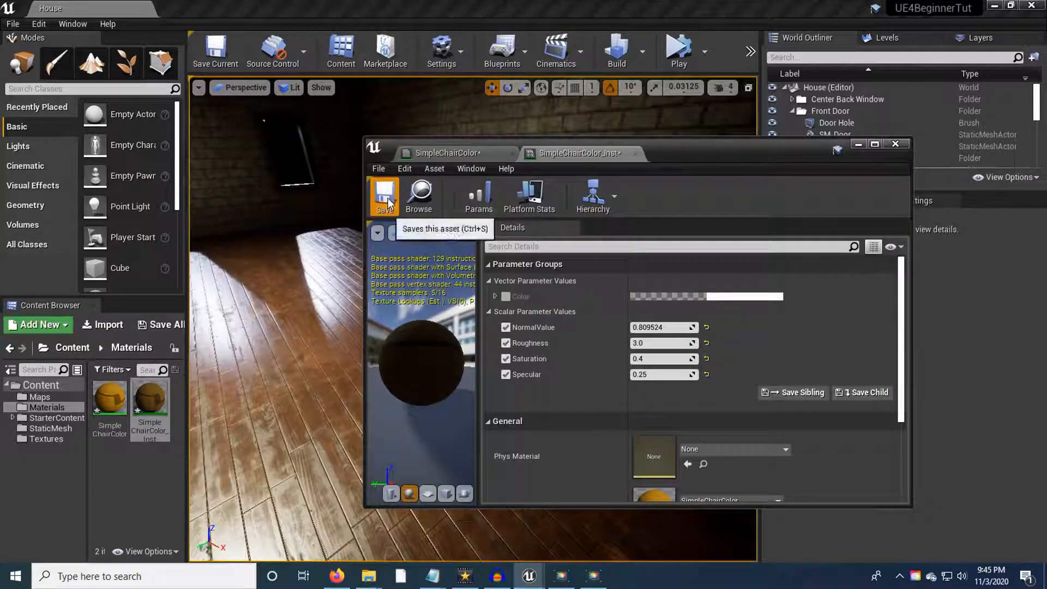
left_click(385, 196)
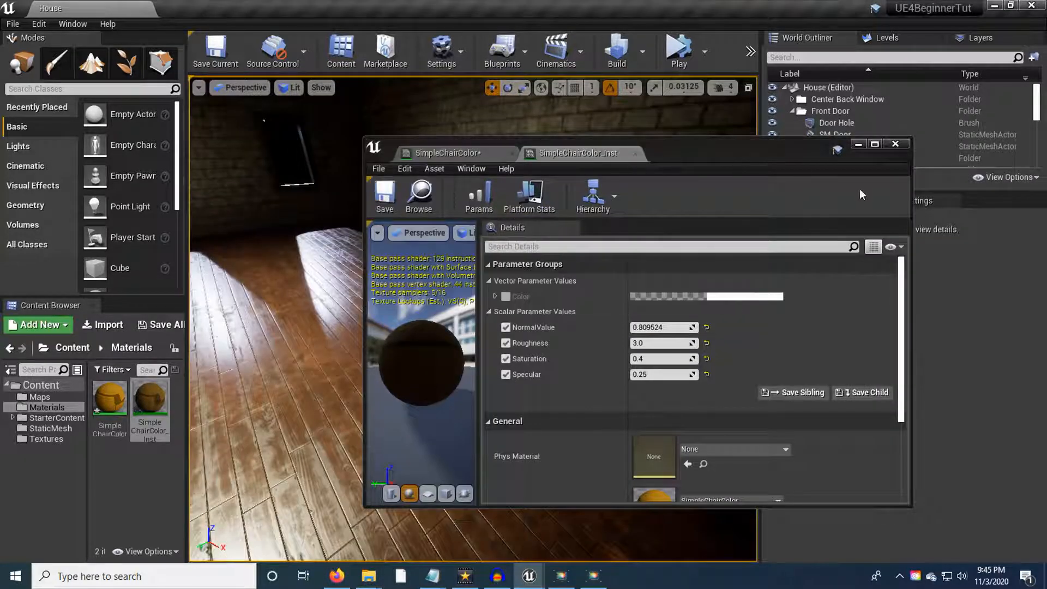
left_click(895, 144)
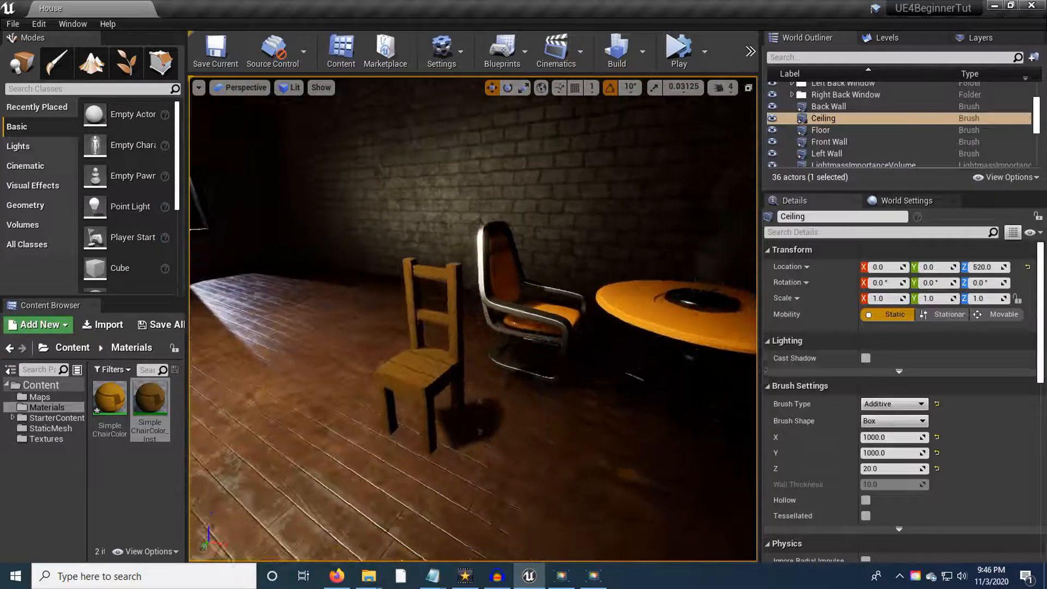
left_click_drag(473, 328, 483, 297)
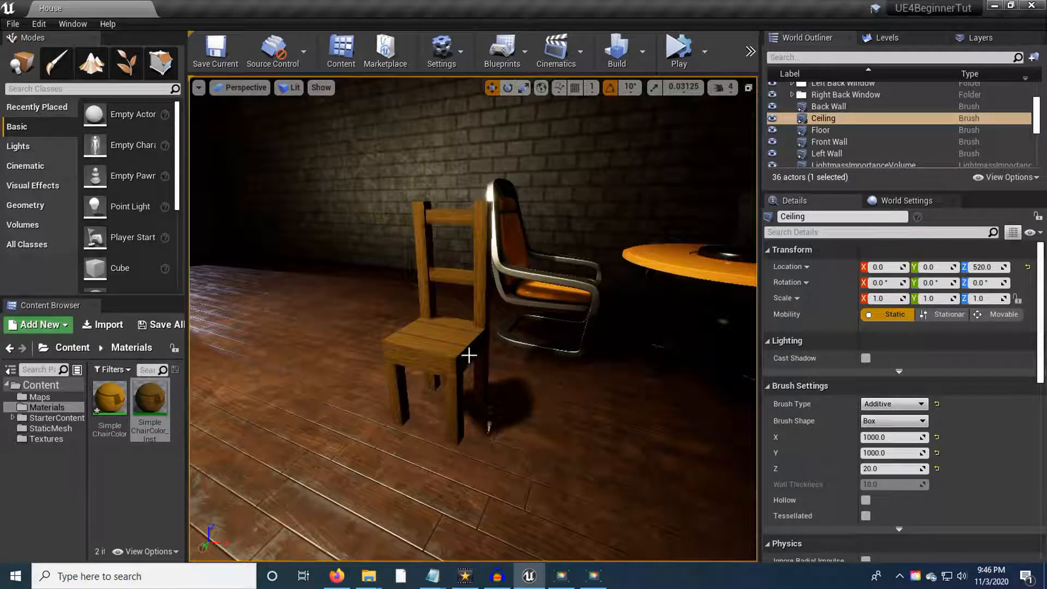